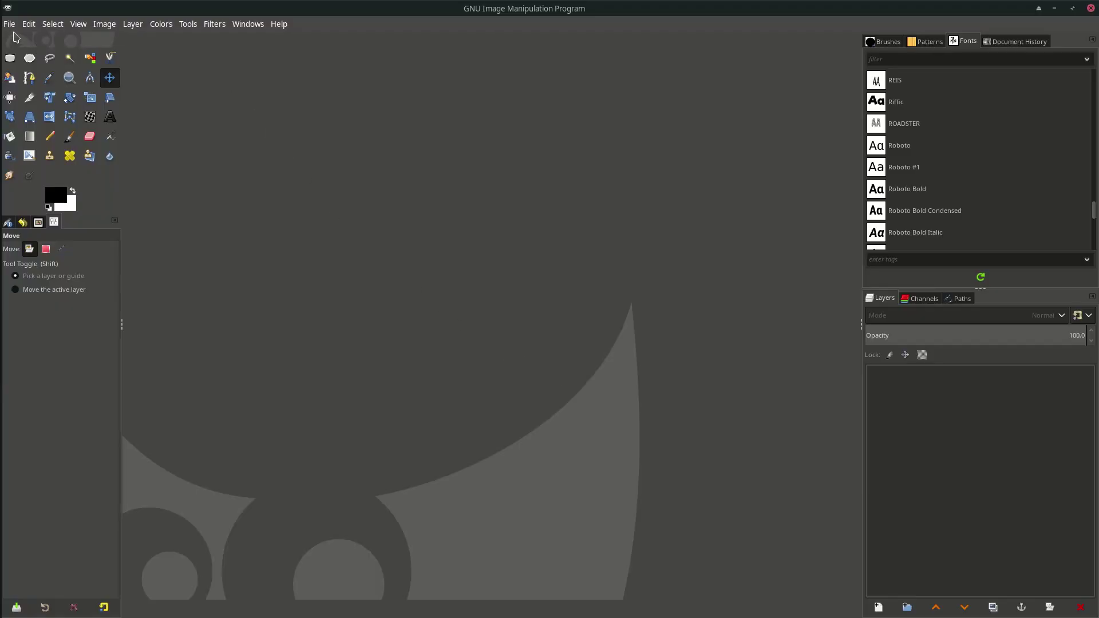
# Create a new blank white image of 1080 × 1350 pixels.
pyautogui.click(9, 23)
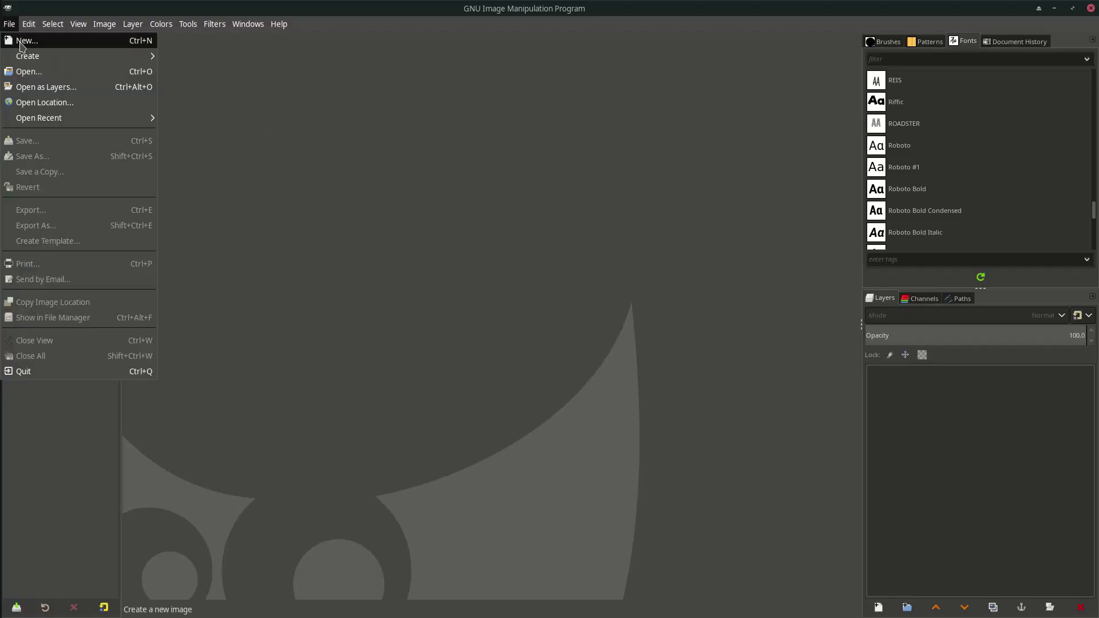
pyautogui.click(26, 40)
pyautogui.write('10')
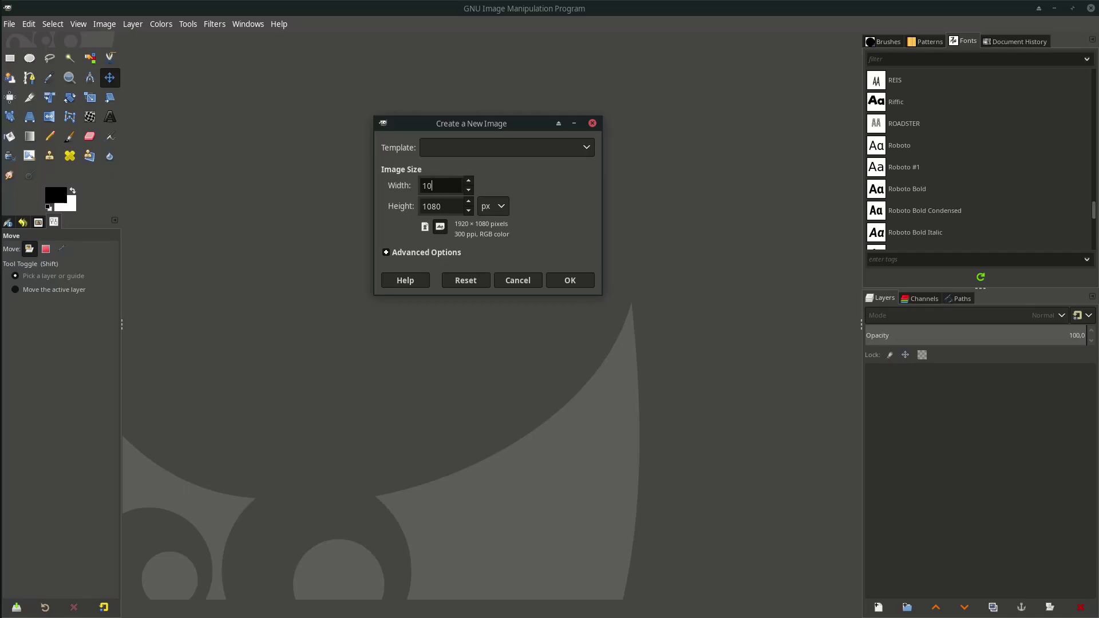
pyautogui.write('80')
pyautogui.press('Tab')
pyautogui.write('1350')
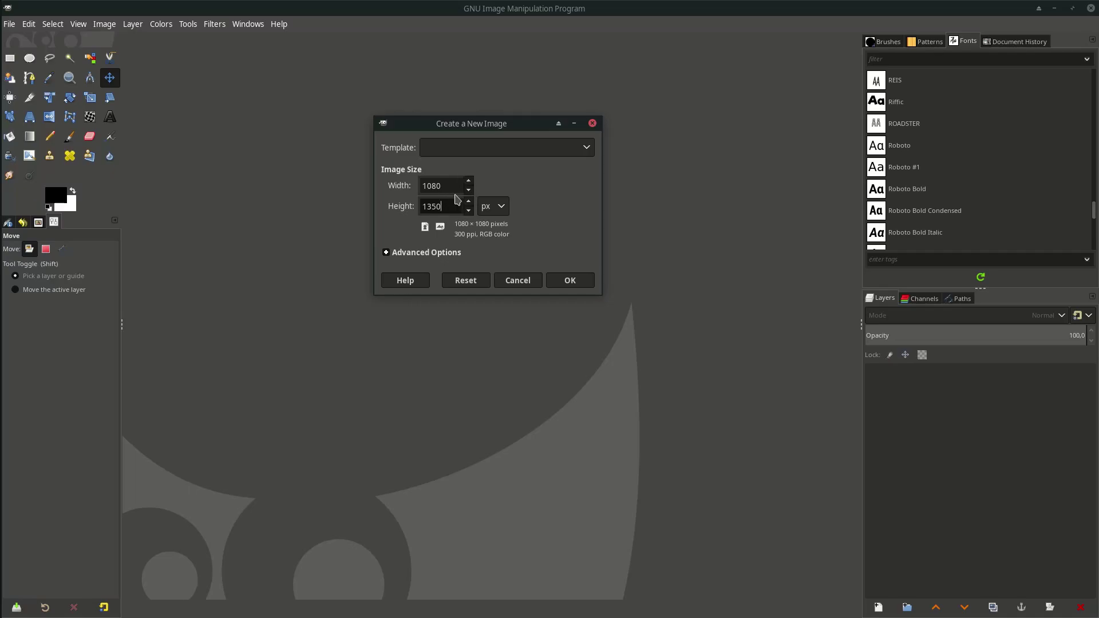
pyautogui.click(571, 281)
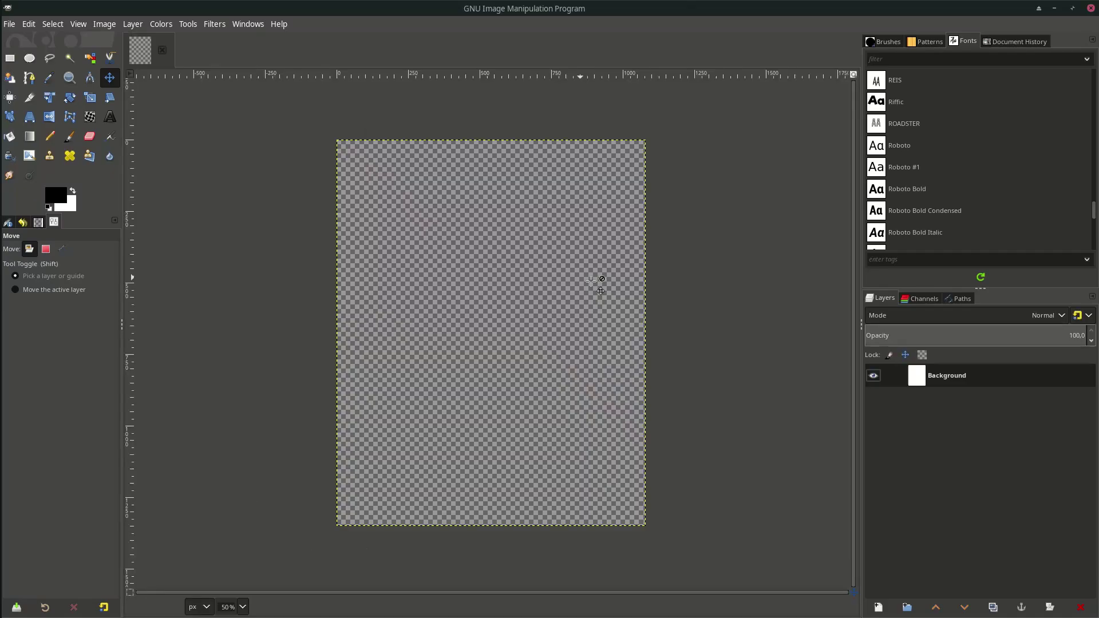
pyautogui.keyDown('ctrl'); pyautogui.scroll(2, 486, 313); pyautogui.keyUp('ctrl')
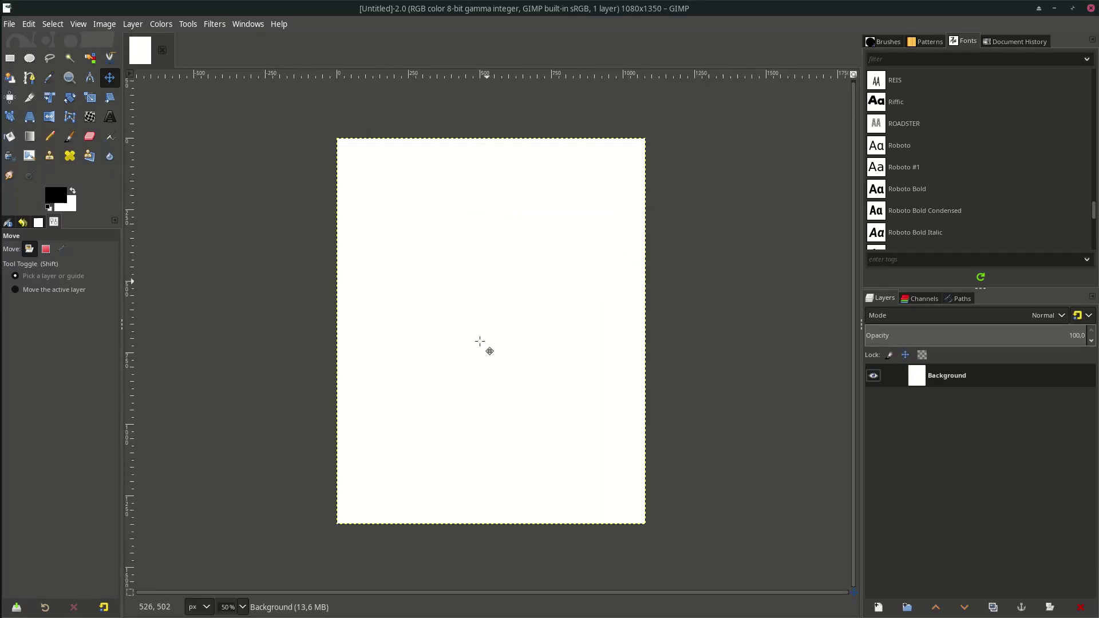
# Set the foreground colour to dark teal 036a6d.
pyautogui.click(68, 201)
pyautogui.click(211, 177)
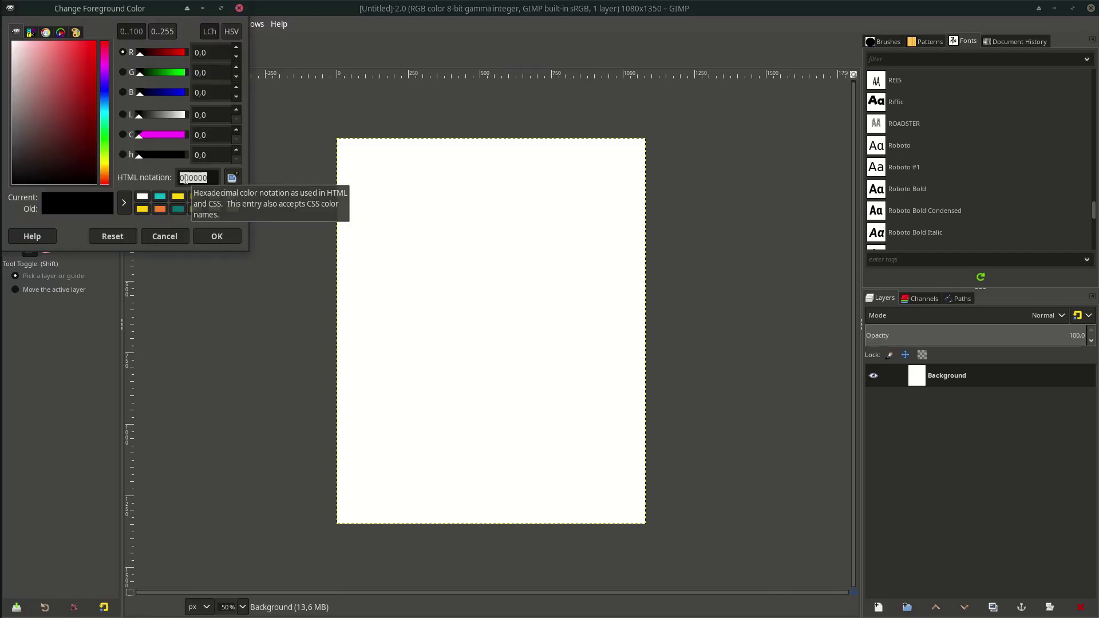
pyautogui.write('036a6d')
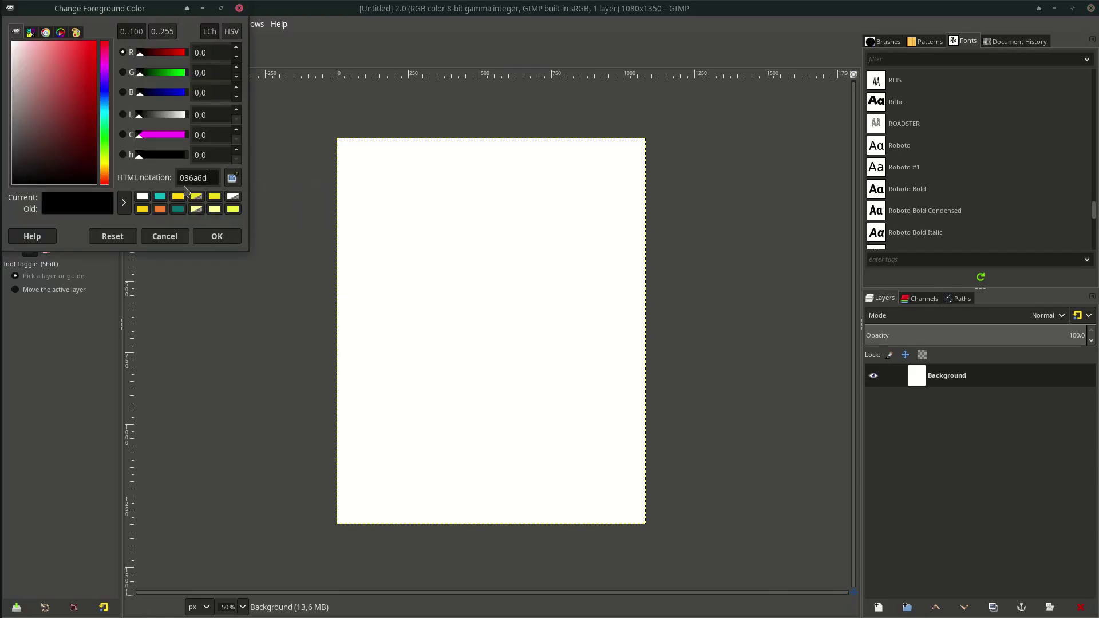
pyautogui.click(217, 235)
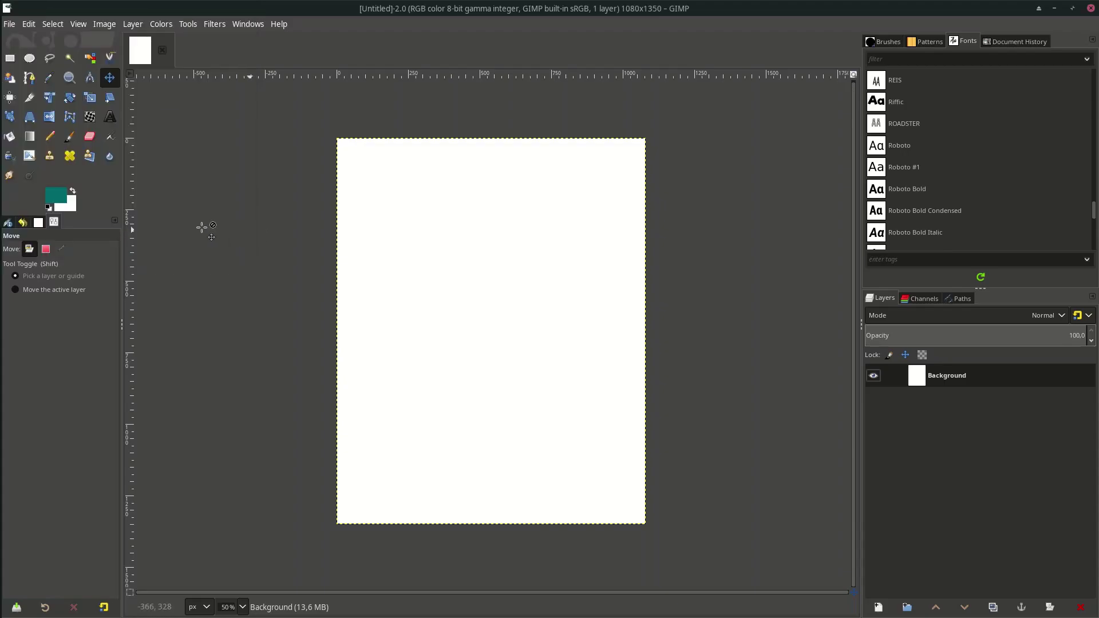
# Set the background colour to light teal 37a3b4.
pyautogui.click(68, 197)
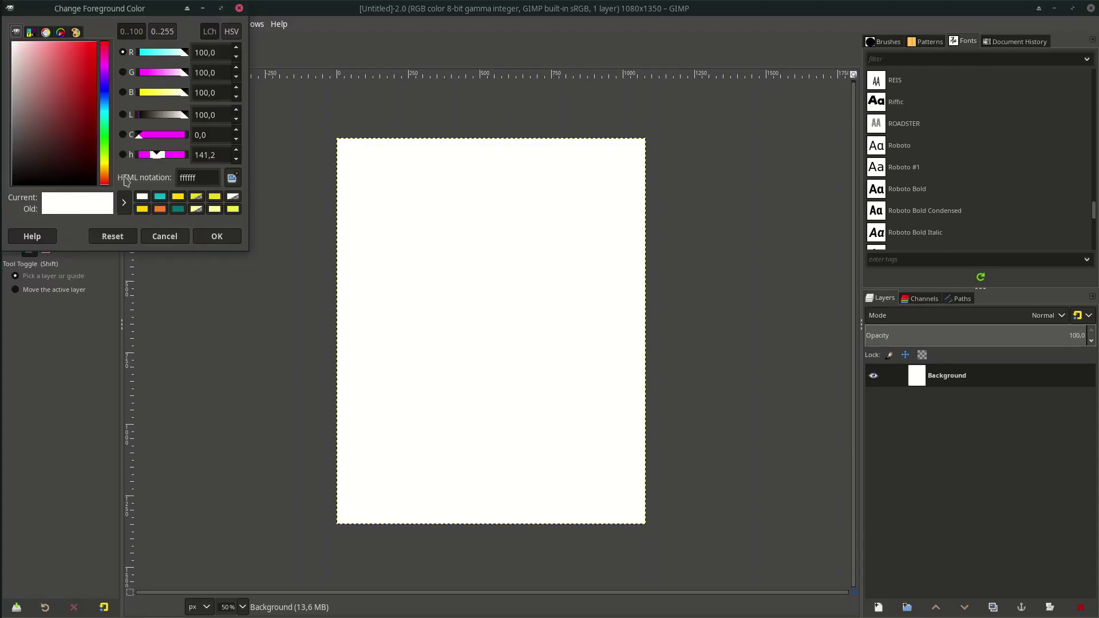
pyautogui.click(190, 175)
pyautogui.write('37')
pyautogui.press('BackSpace')
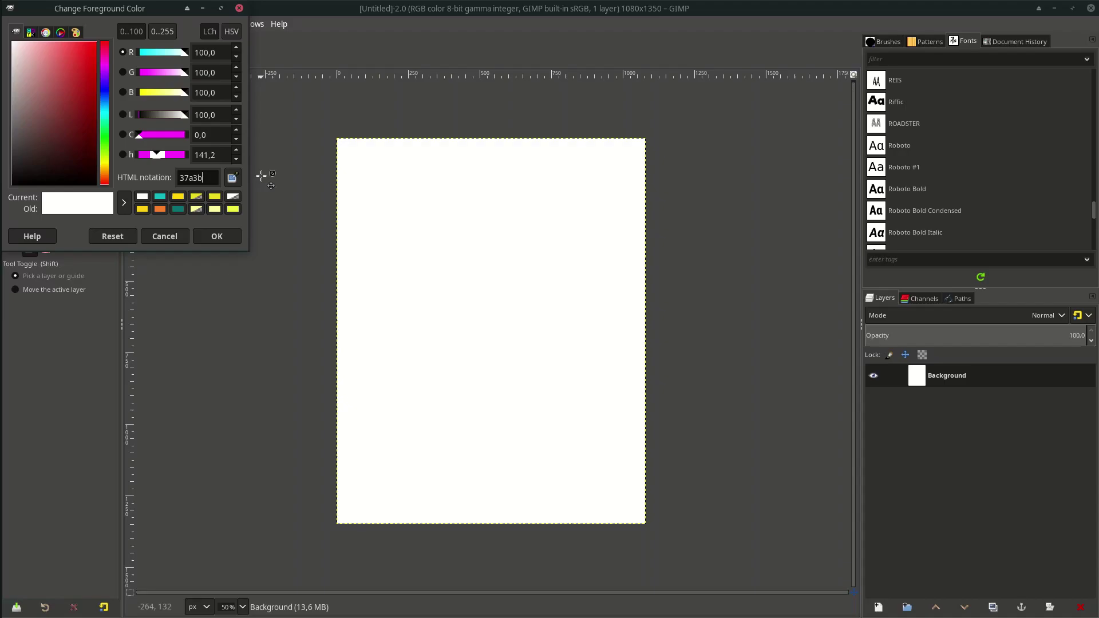
pyautogui.write('4')
pyautogui.press('Return')
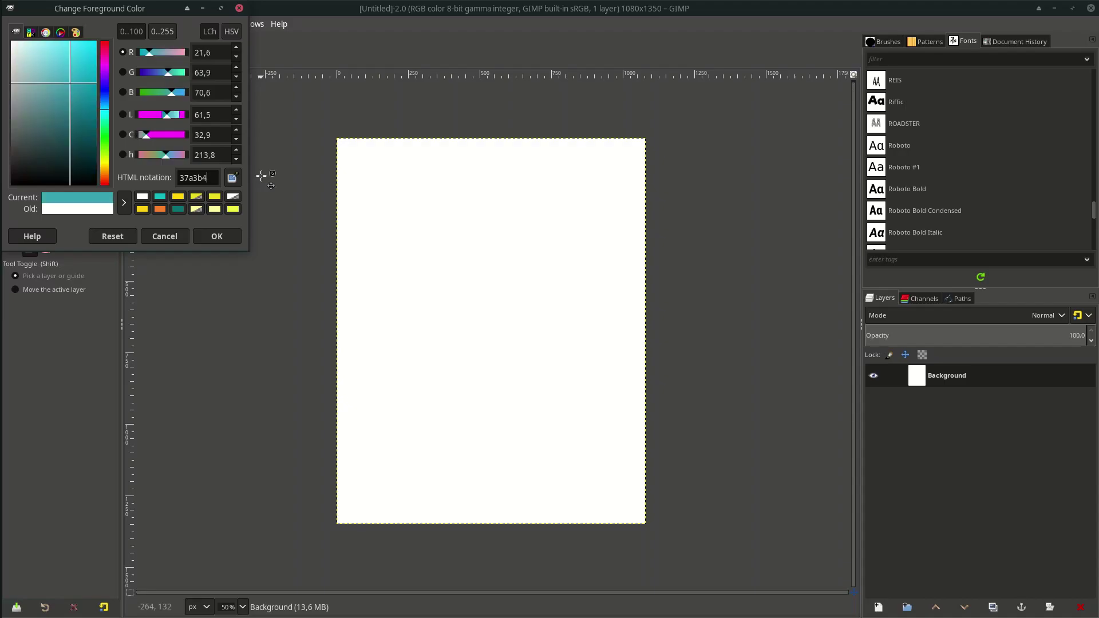
pyautogui.click(225, 238)
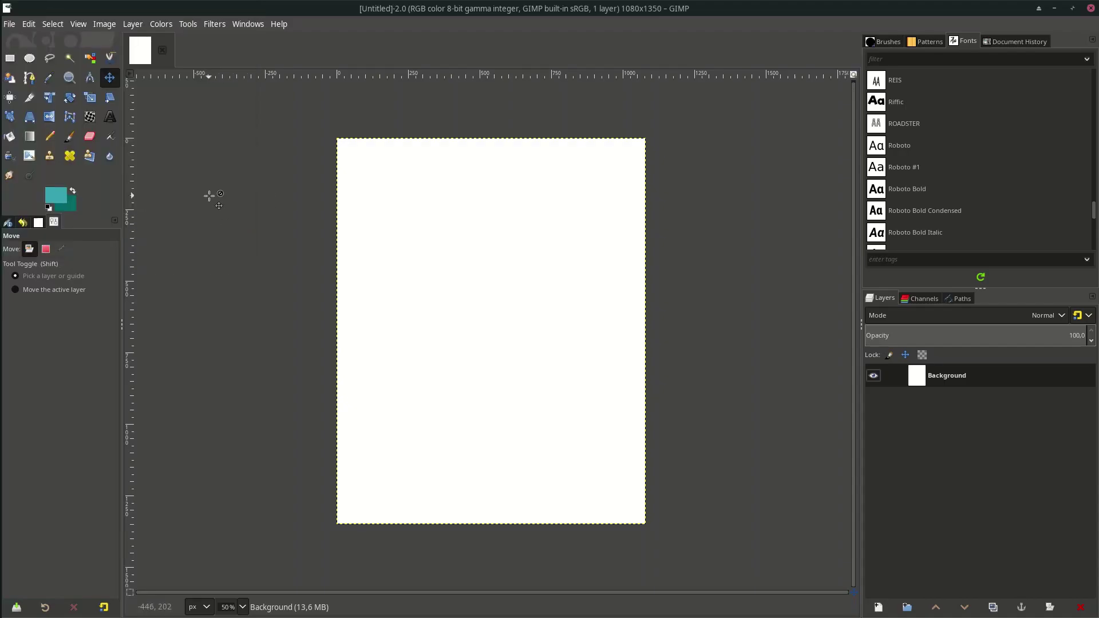
# Draw a radial teal gradient from the canvas centre toward the bottom-right, adjusting its endpoints and midpoint.
pyautogui.click(30, 135)
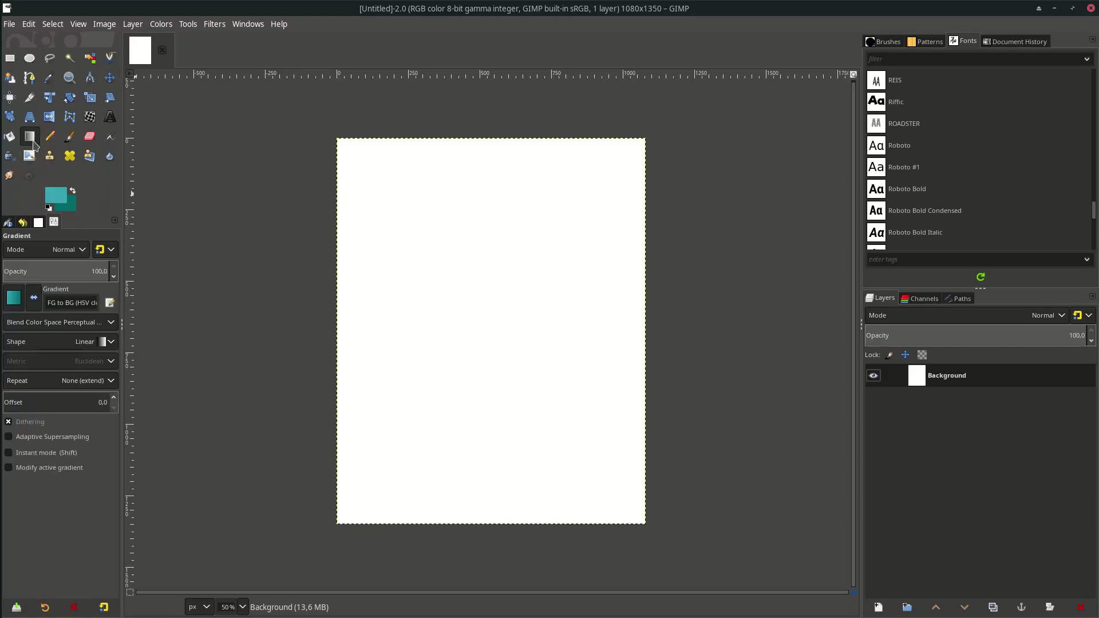
pyautogui.click(108, 346)
pyautogui.click(95, 384)
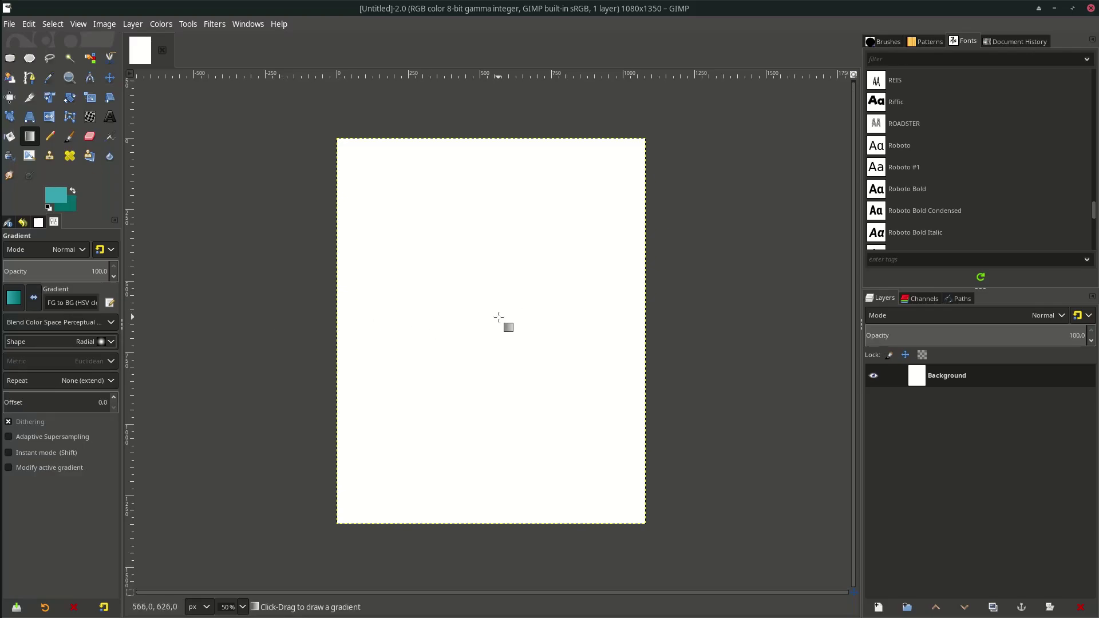
pyautogui.moveTo(490, 312); pyautogui.dragTo(611, 503)
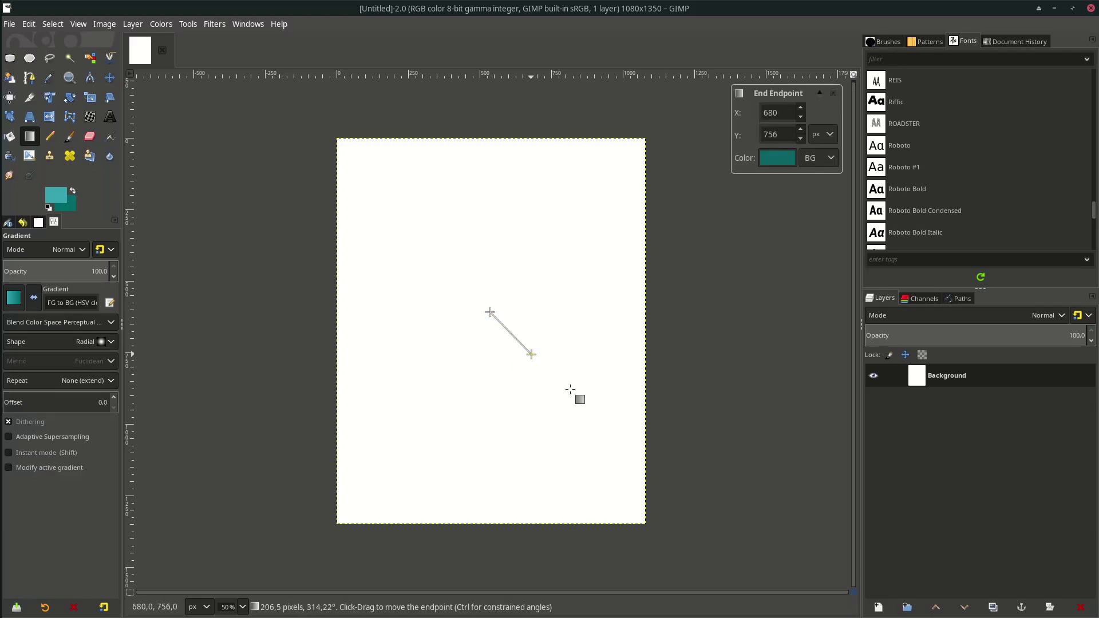
pyautogui.moveTo(489, 312); pyautogui.dragTo(496, 332)
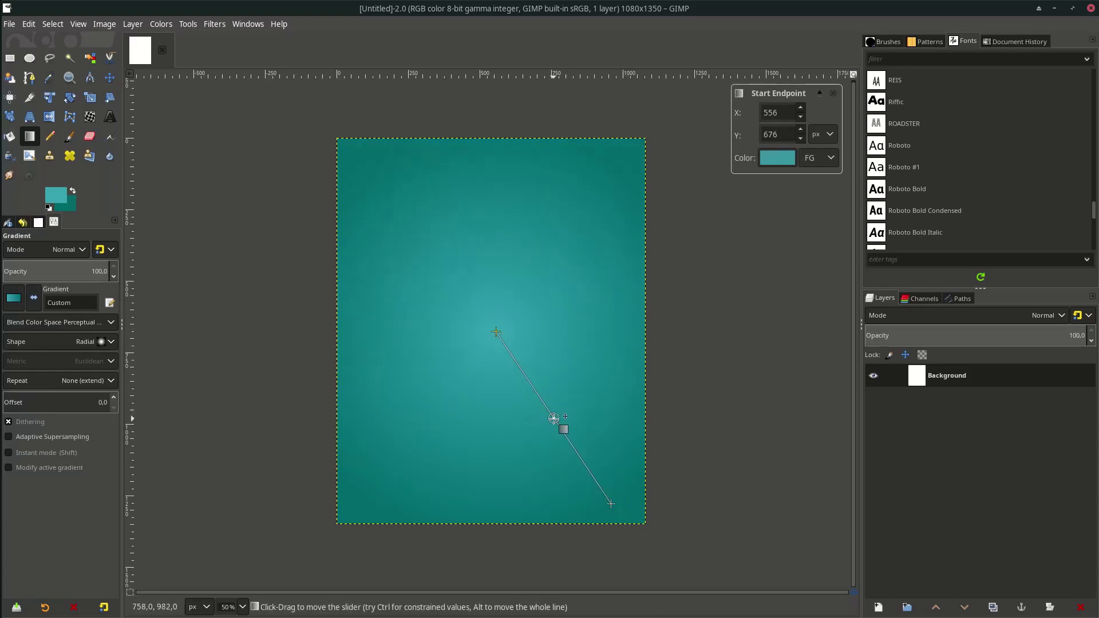
pyautogui.moveTo(555, 420); pyautogui.dragTo(573, 452)
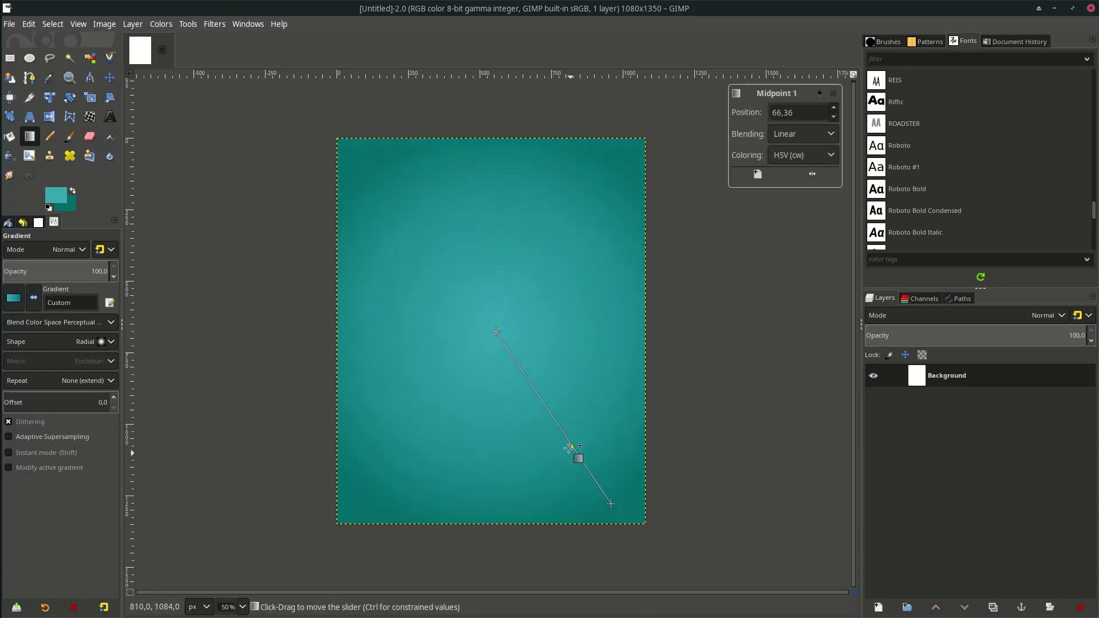
pyautogui.moveTo(610, 503); pyautogui.dragTo(618, 512)
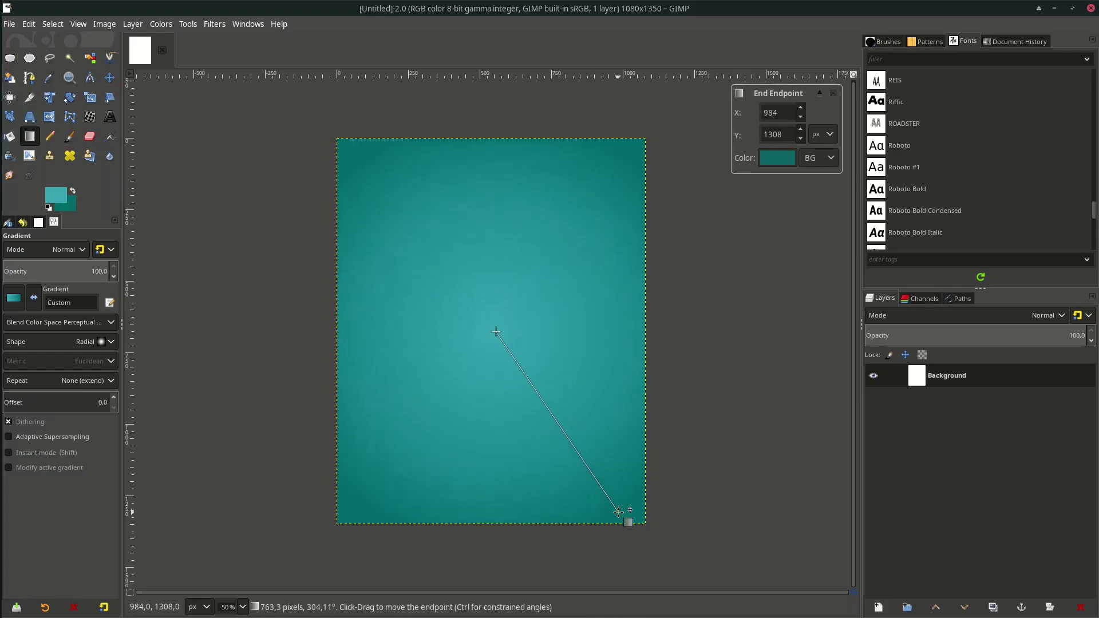
pyautogui.press('Return')
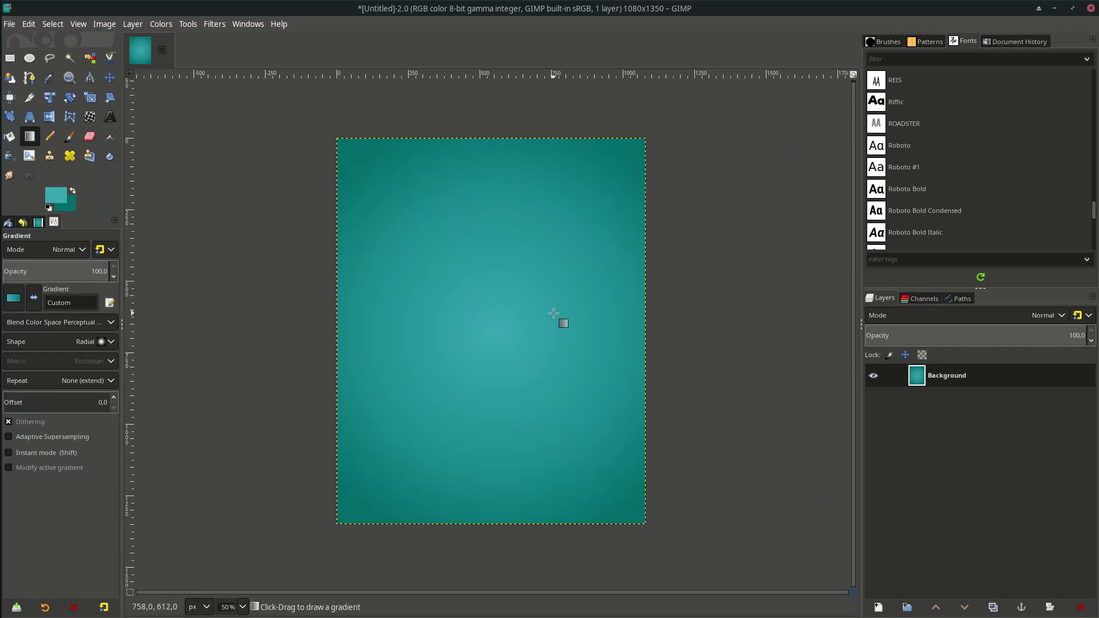
# Open mango-smoothie-png-5-transparent.png as a new layer.
pyautogui.click(9, 23)
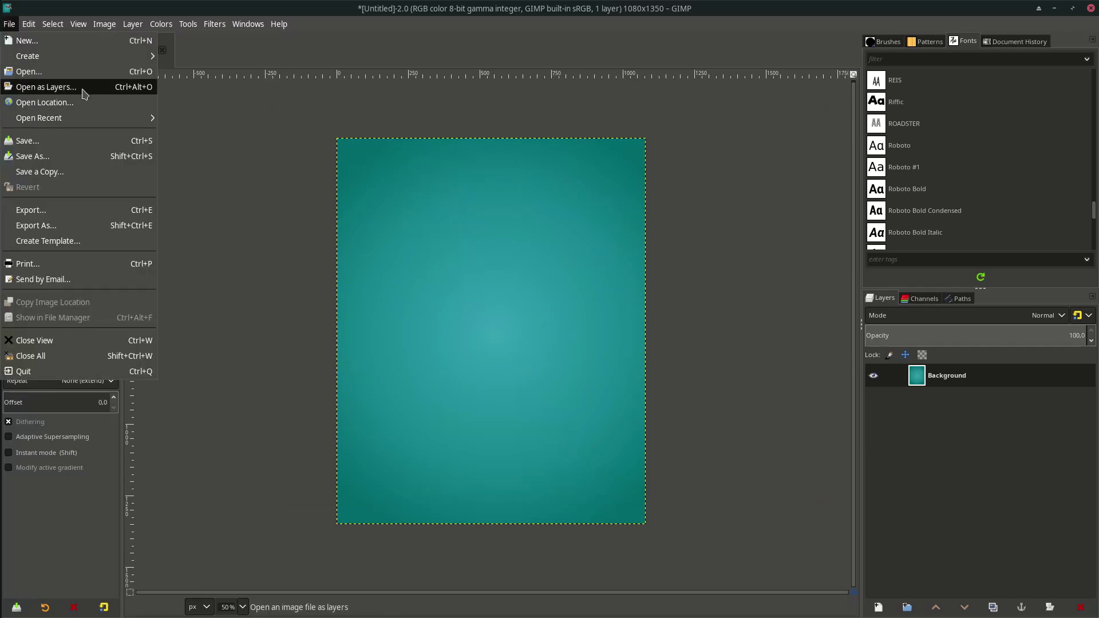
pyautogui.click(26, 87)
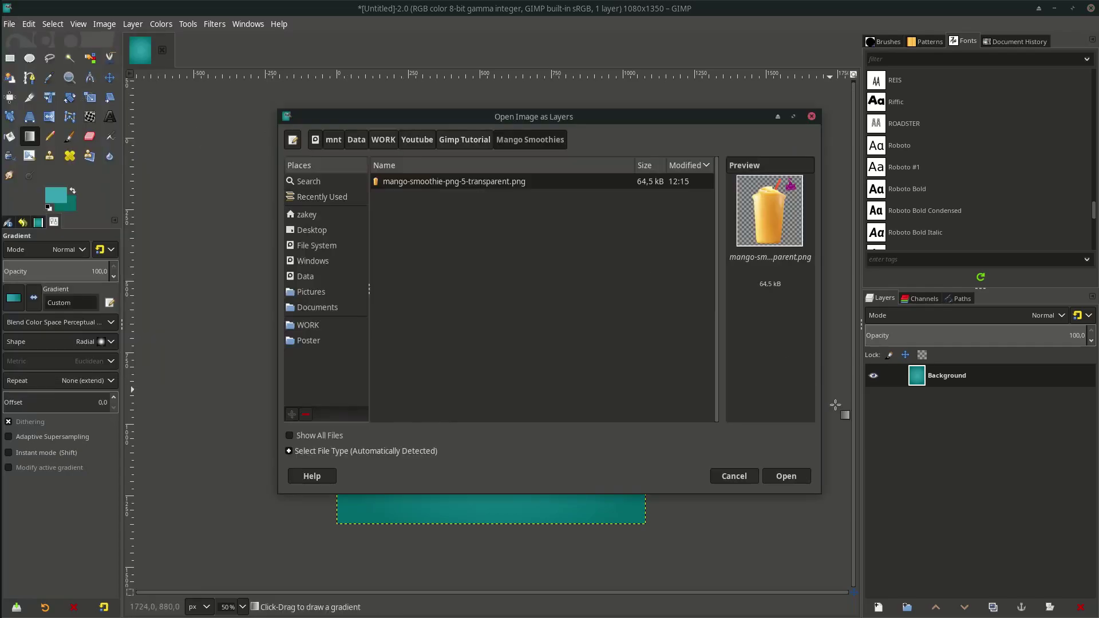
pyautogui.click(789, 482)
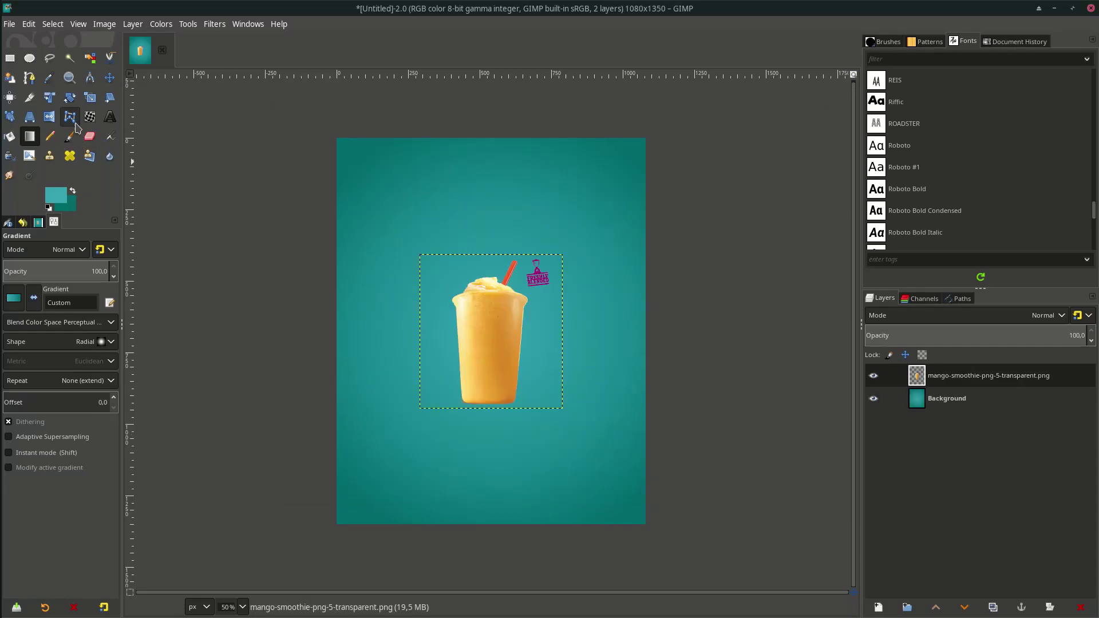
# Enlarge the smoothie cup to about 884 × 955 pixels and position it.
pyautogui.click(89, 97)
pyautogui.moveTo(543, 406)
pyautogui.mouseDown()
pyautogui.moveTo(653, 517)
pyautogui.moveTo(611, 460)
pyautogui.mouseUp()
pyautogui.moveTo(503, 343); pyautogui.dragTo(499, 338)
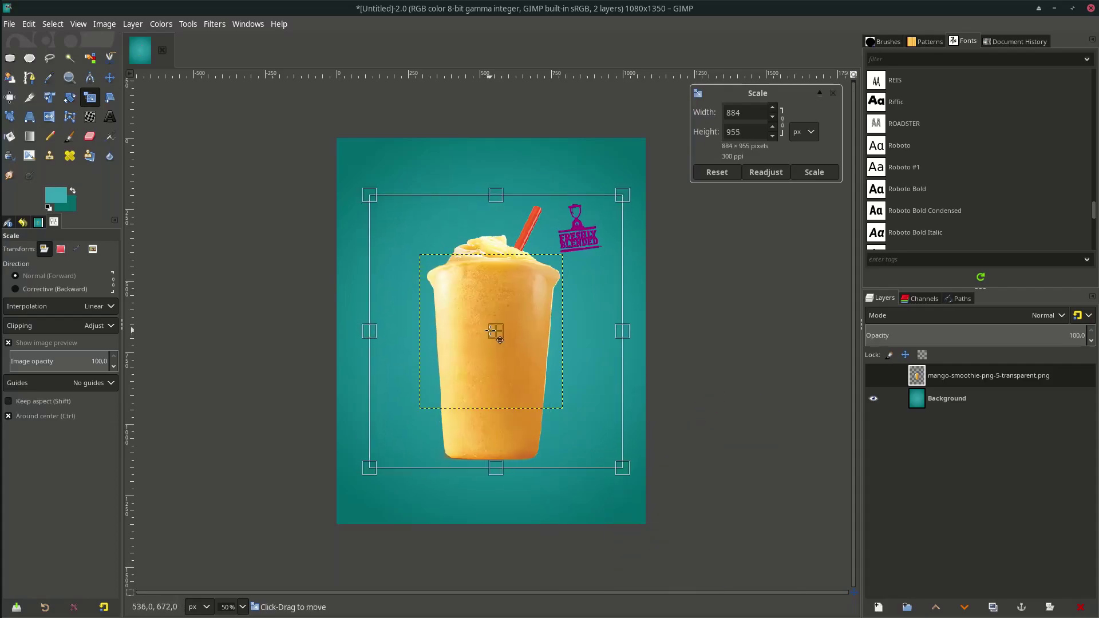
pyautogui.press('Return')
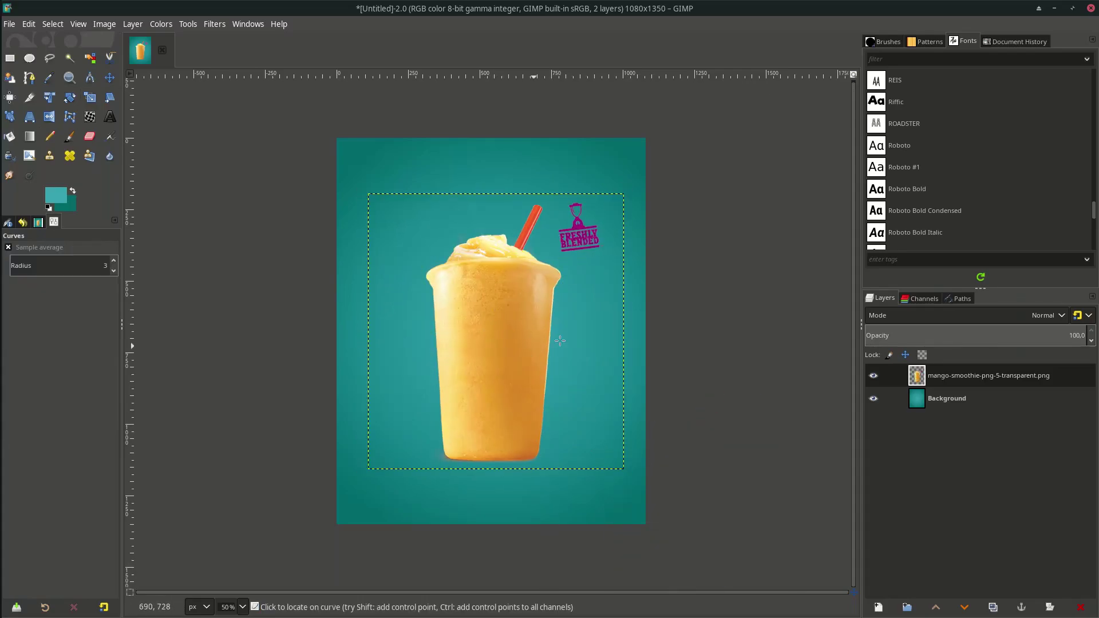
# Pull the middle of the Value curve down in Curves to deepen the smoothie's orange.
pyautogui.click(161, 24)
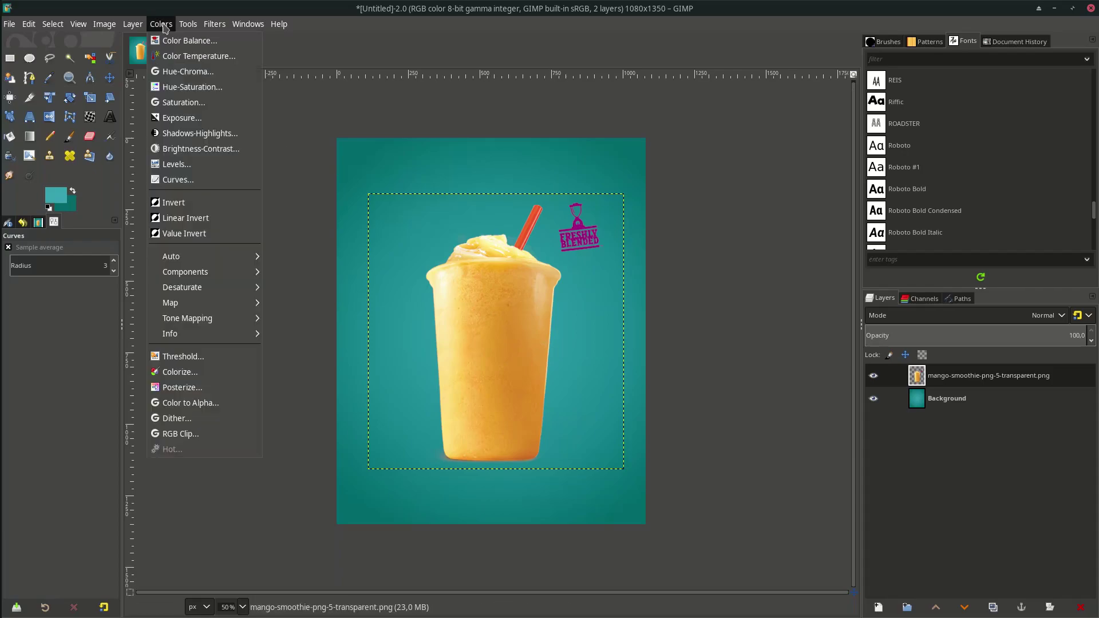
pyautogui.click(224, 179)
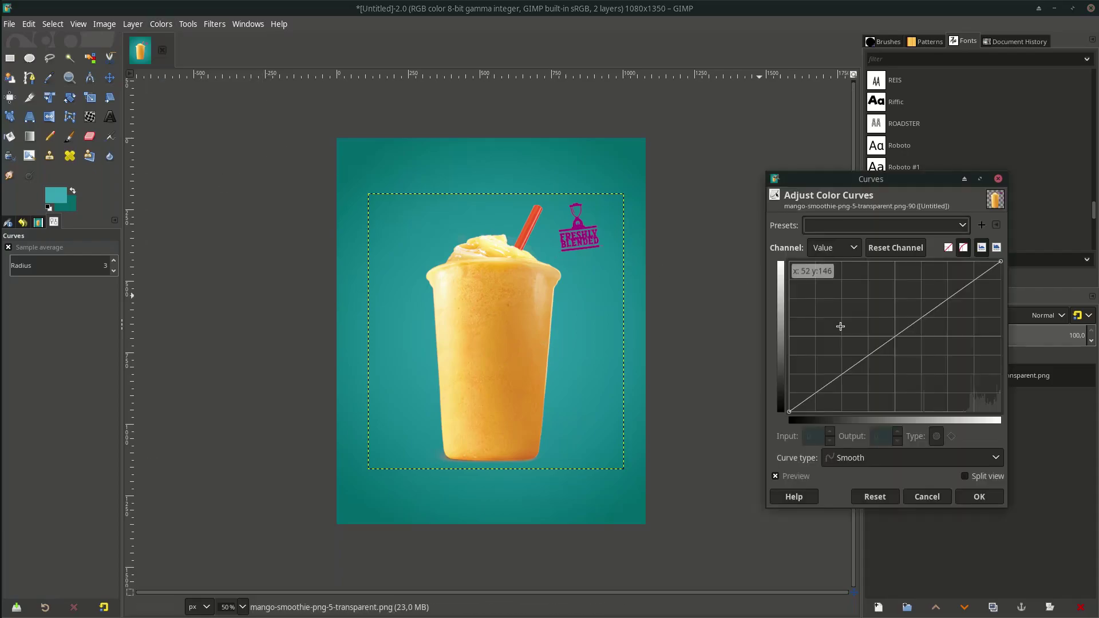
pyautogui.moveTo(896, 350); pyautogui.dragTo(893, 354)
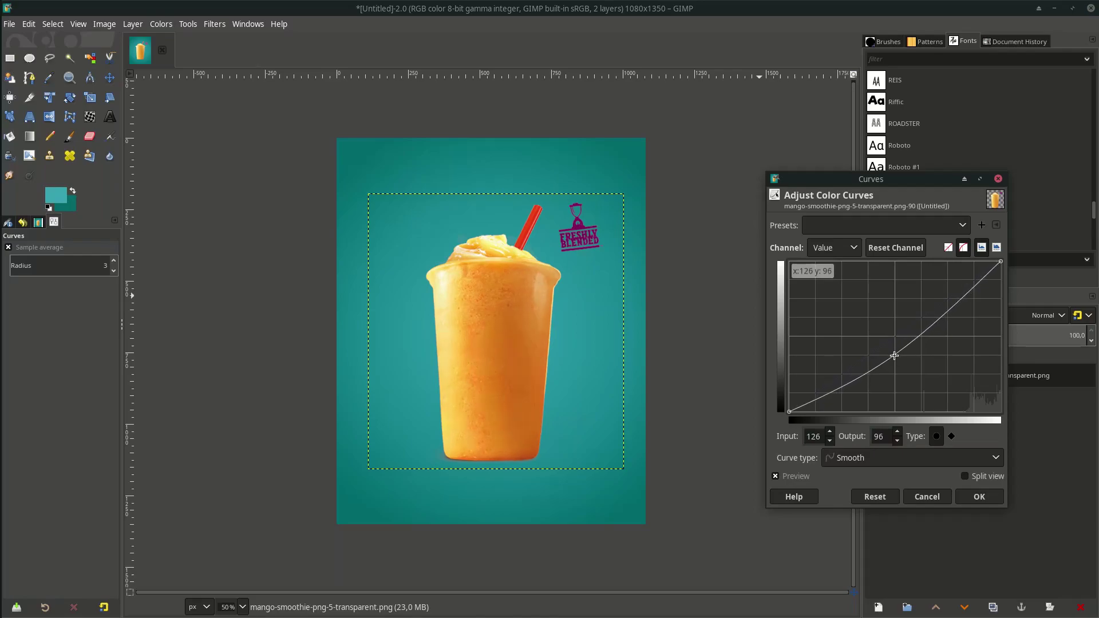
pyautogui.click(978, 497)
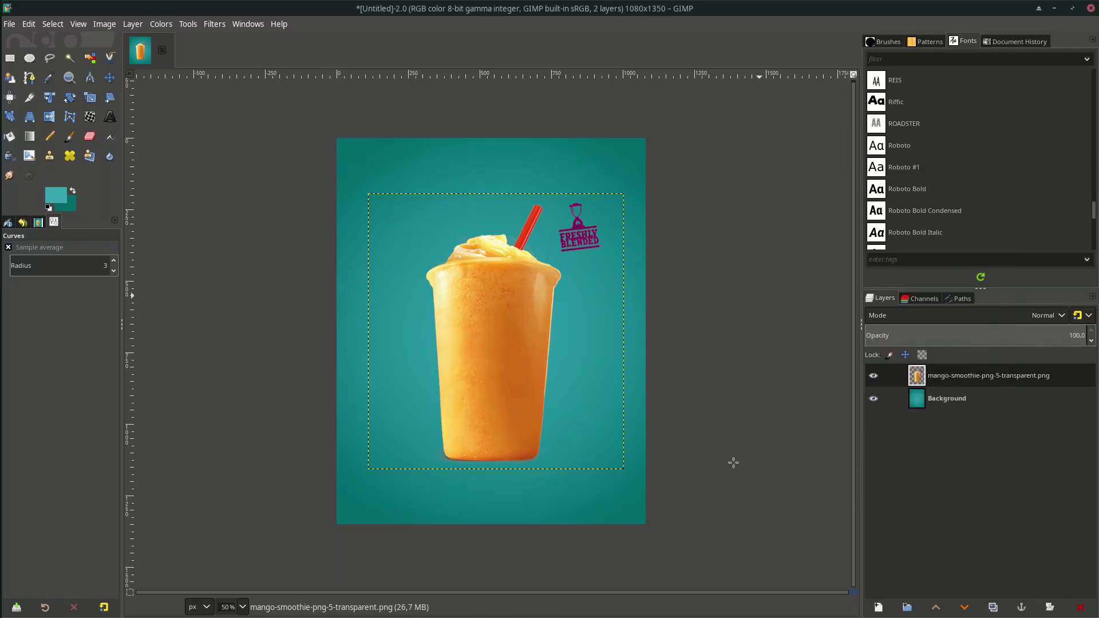
pyautogui.scroll(1, 553, 300)
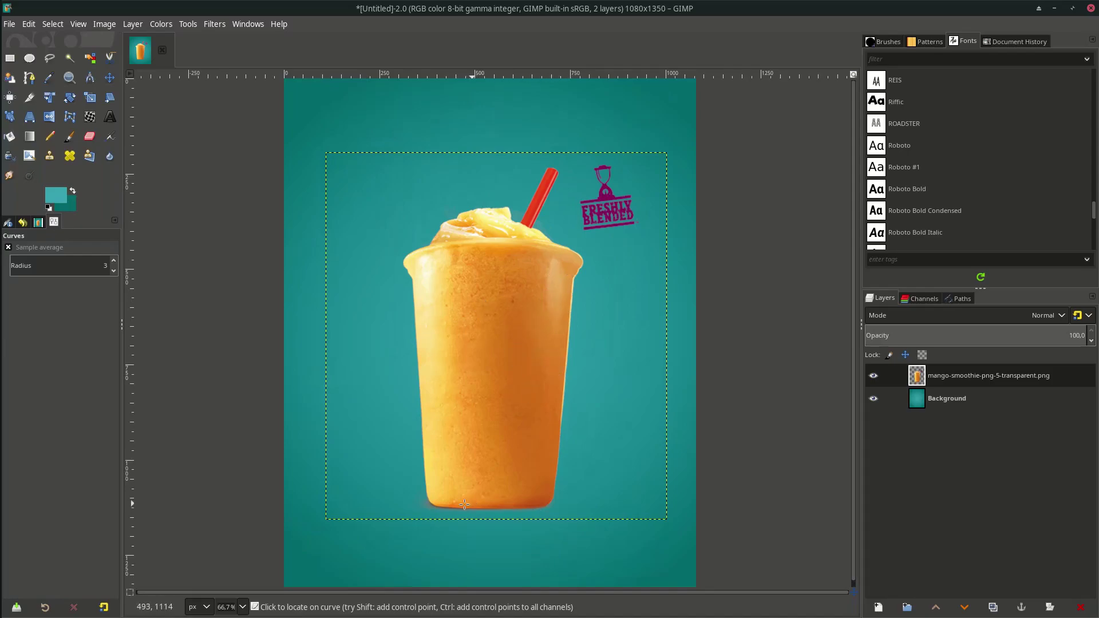
# Select everything outside the cup using Alpha to Selection, Shrink, and Invert.
pyautogui.rightClick(959, 378)
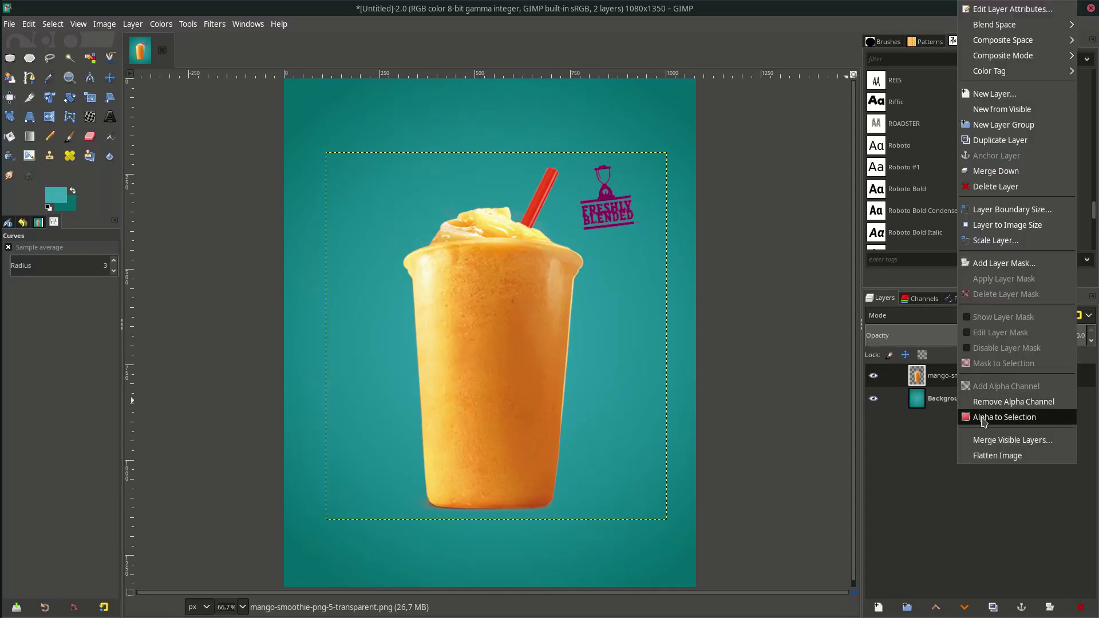
pyautogui.click(963, 415)
pyautogui.press('1')
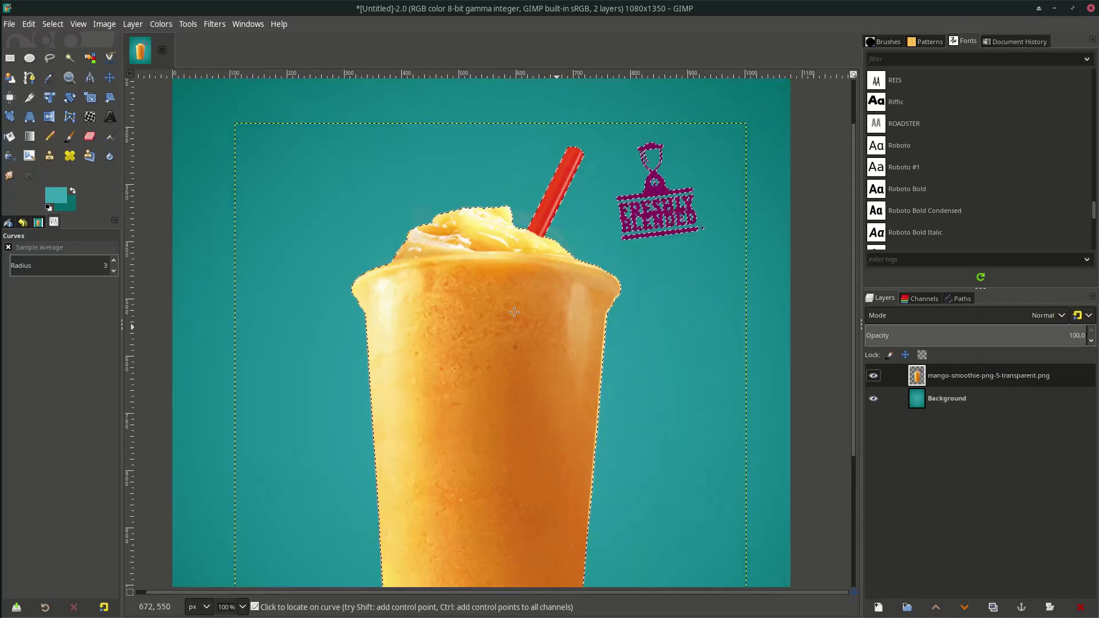
pyautogui.click(53, 23)
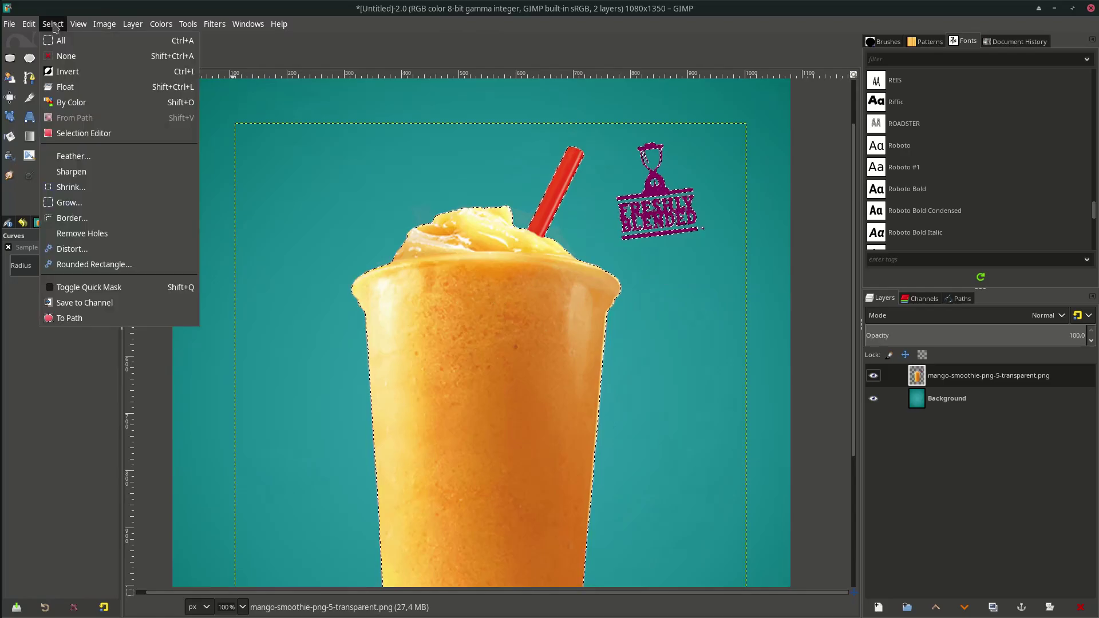
pyautogui.click(120, 192)
pyautogui.click(187, 245)
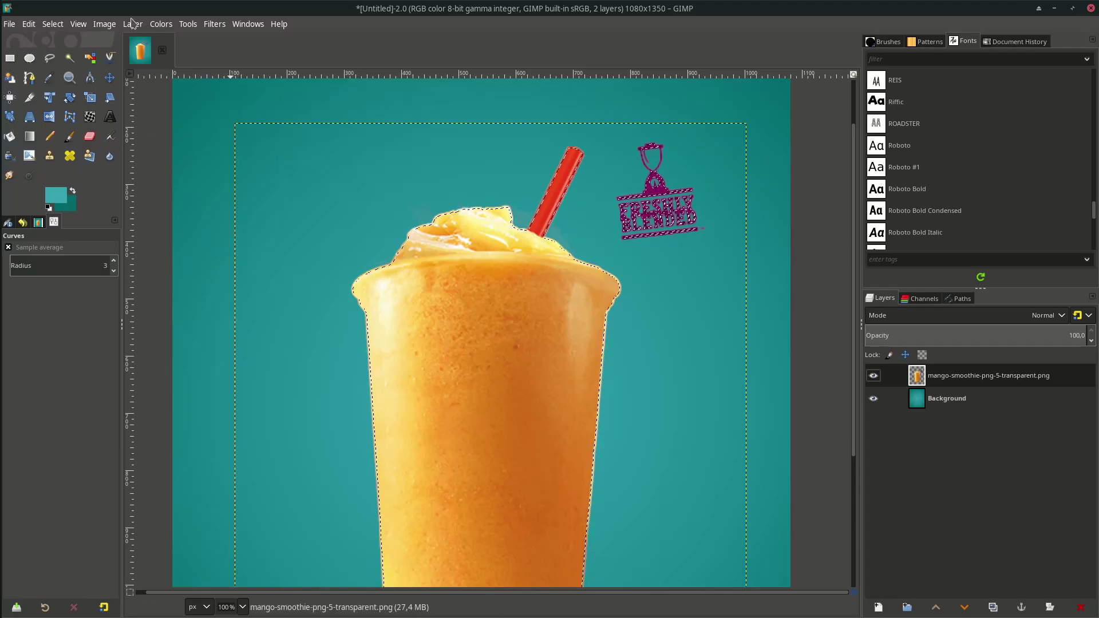
pyautogui.click(53, 24)
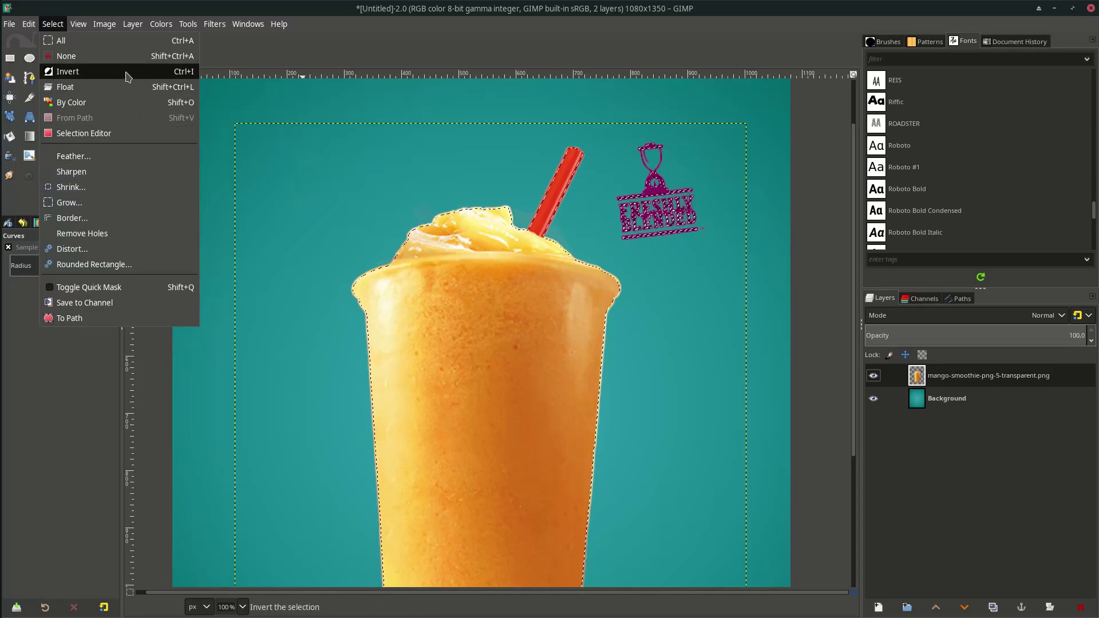
pyautogui.click(86, 72)
pyautogui.scroll(-1, 604, 314)
pyautogui.scroll(-1, 604, 314)
pyautogui.scroll(1, 603, 314)
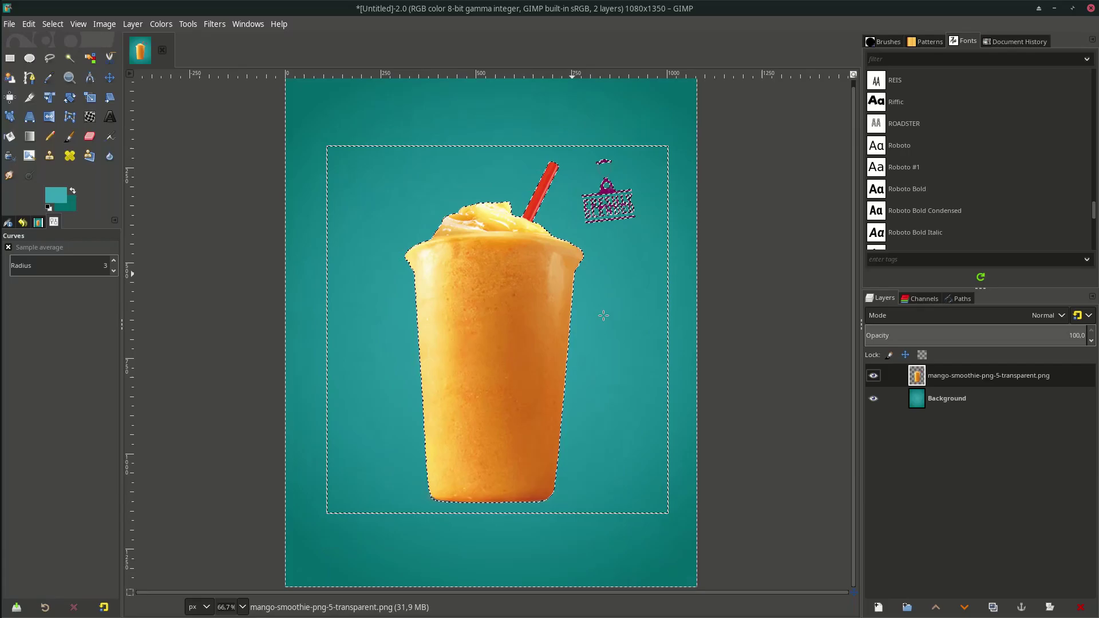
pyautogui.scroll(2, 604, 314)
pyautogui.scroll(1, 540, 230)
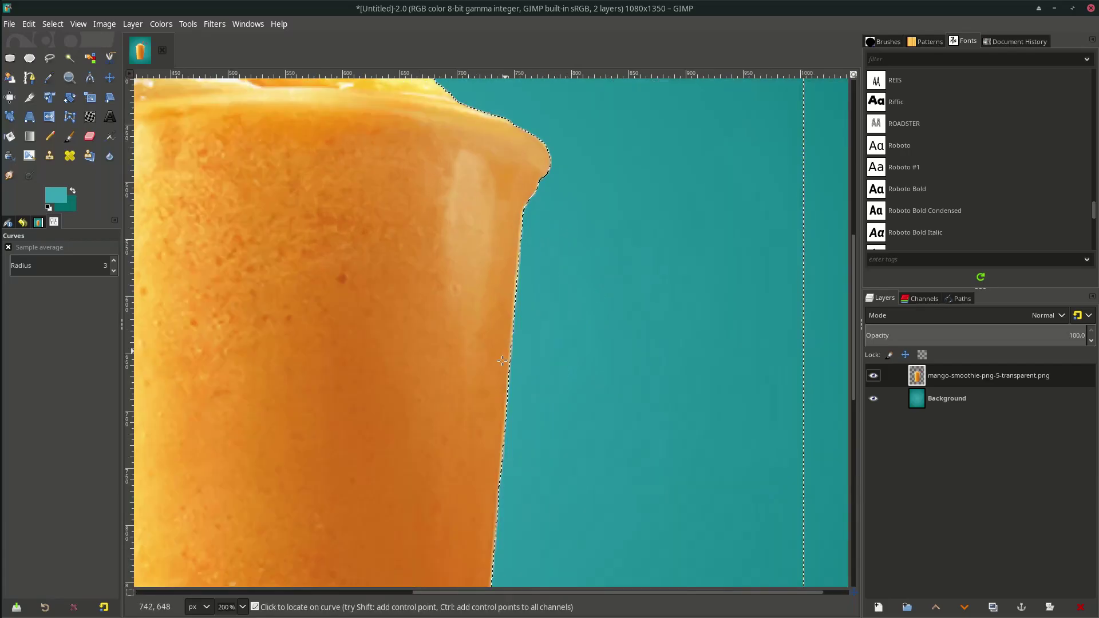
pyautogui.scroll(-1, 503, 362)
# Erase the purple FRESHLY BLENDED stamp above the cup.
pyautogui.press('m')
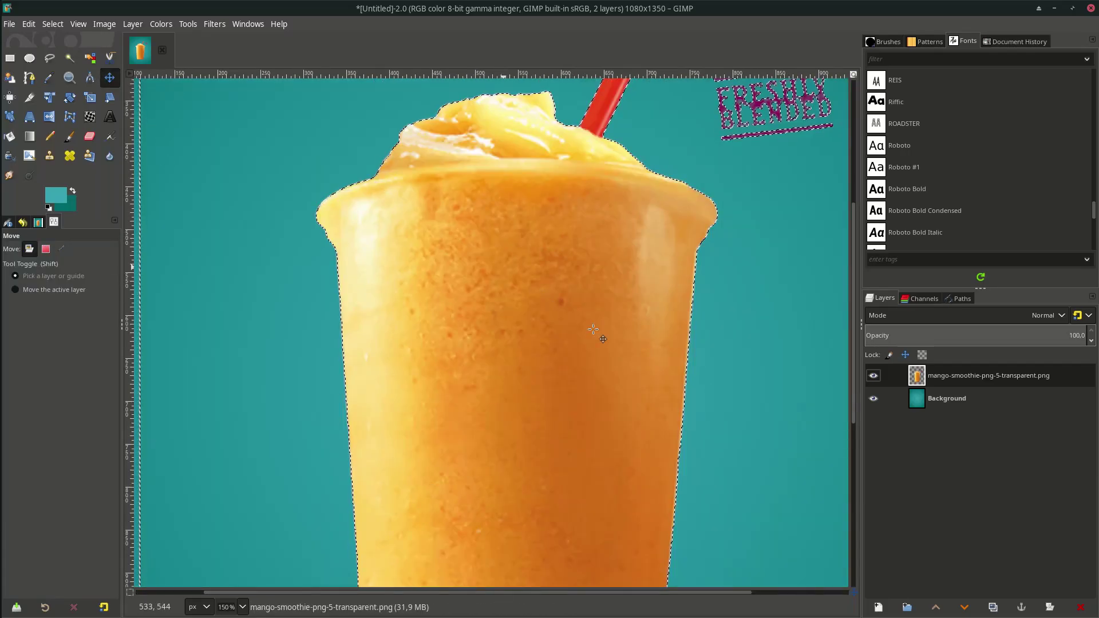
pyautogui.scroll(-1, 636, 352)
pyautogui.scroll(-1, 679, 374)
pyautogui.scroll(-1, 661, 378)
pyautogui.scroll(-1, 650, 381)
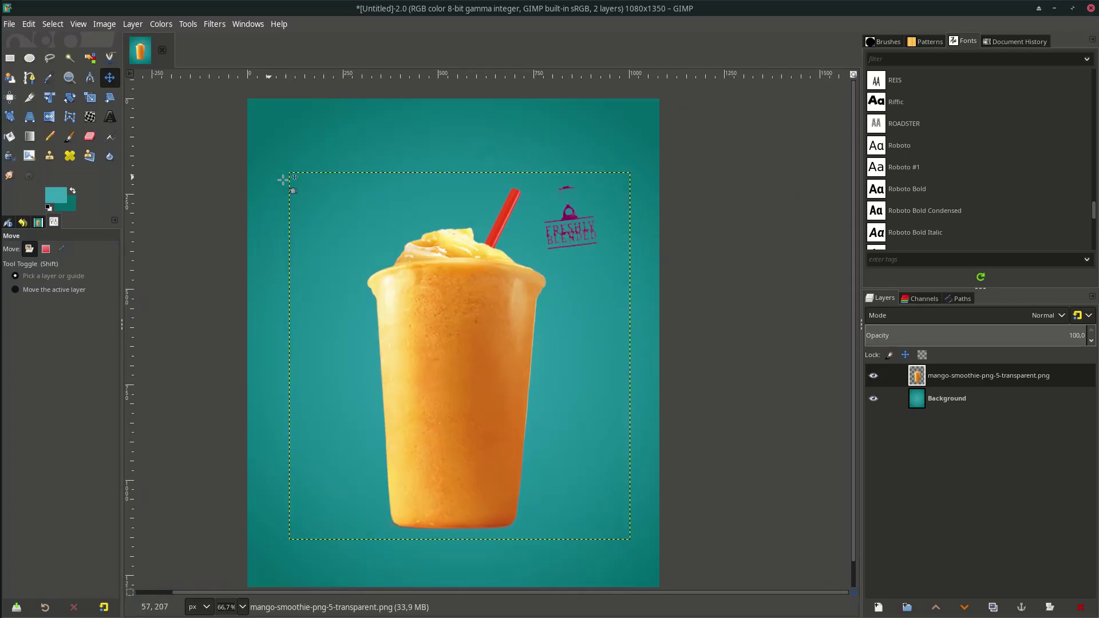
pyautogui.click(89, 135)
pyautogui.scroll(2, 558, 232)
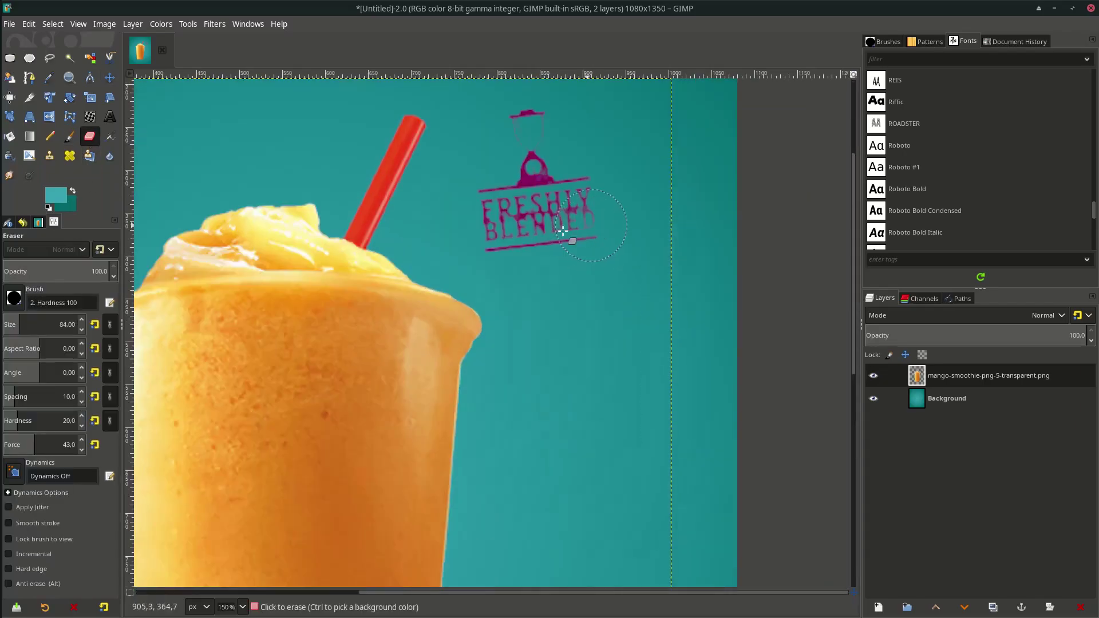
pyautogui.moveTo(558, 228)
pyautogui.mouseDown()
pyautogui.moveTo(486, 245)
pyautogui.moveTo(503, 214)
pyautogui.mouseUp()
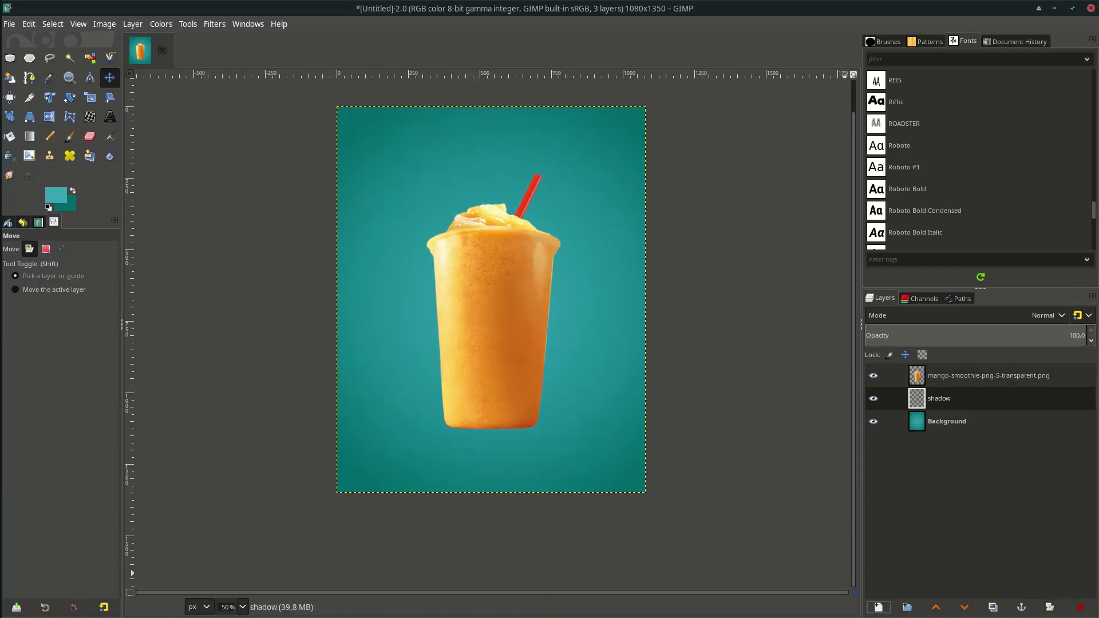
pyautogui.click(1078, 608)
pyautogui.scroll(1, 584, 407)
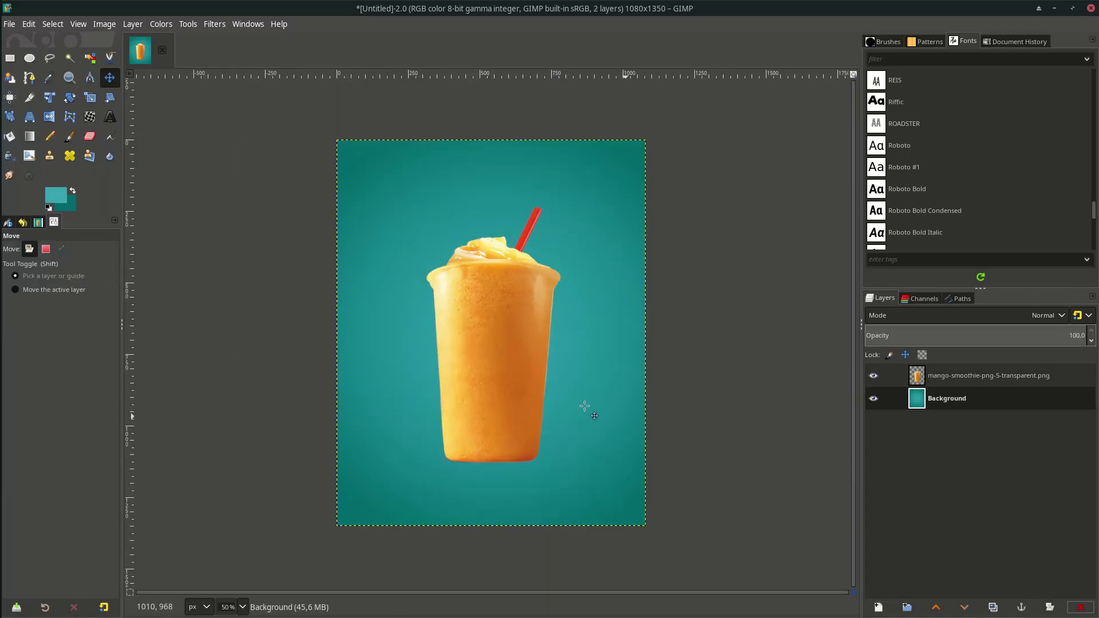
# Add a 'shadow' layer and paint a black elliptical shadow under the cup bottom.
pyautogui.click(878, 607)
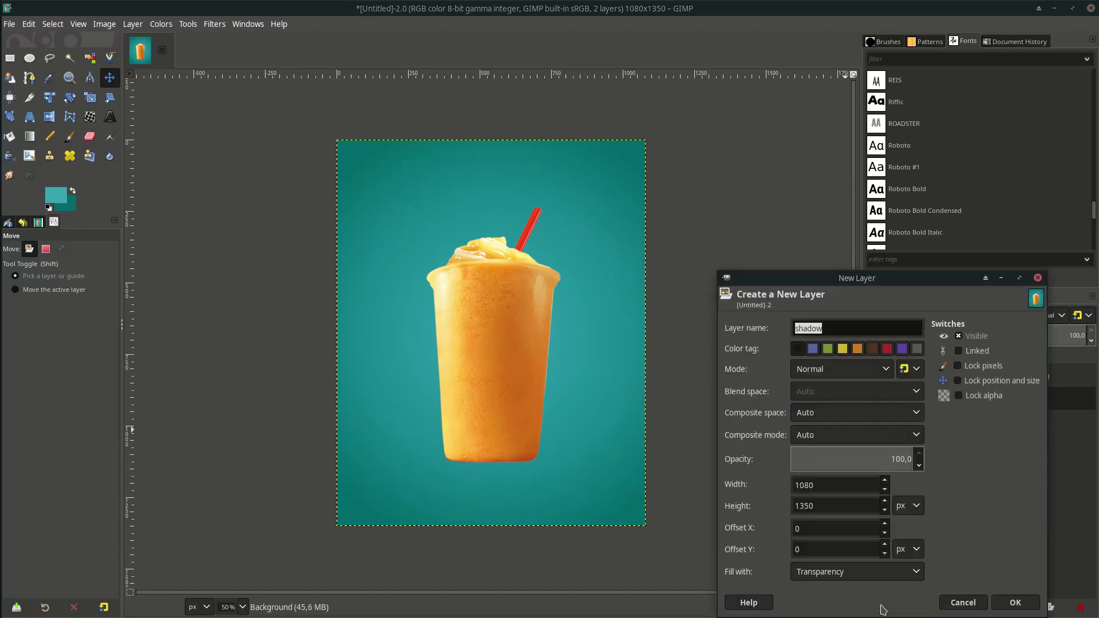
pyautogui.click(1014, 601)
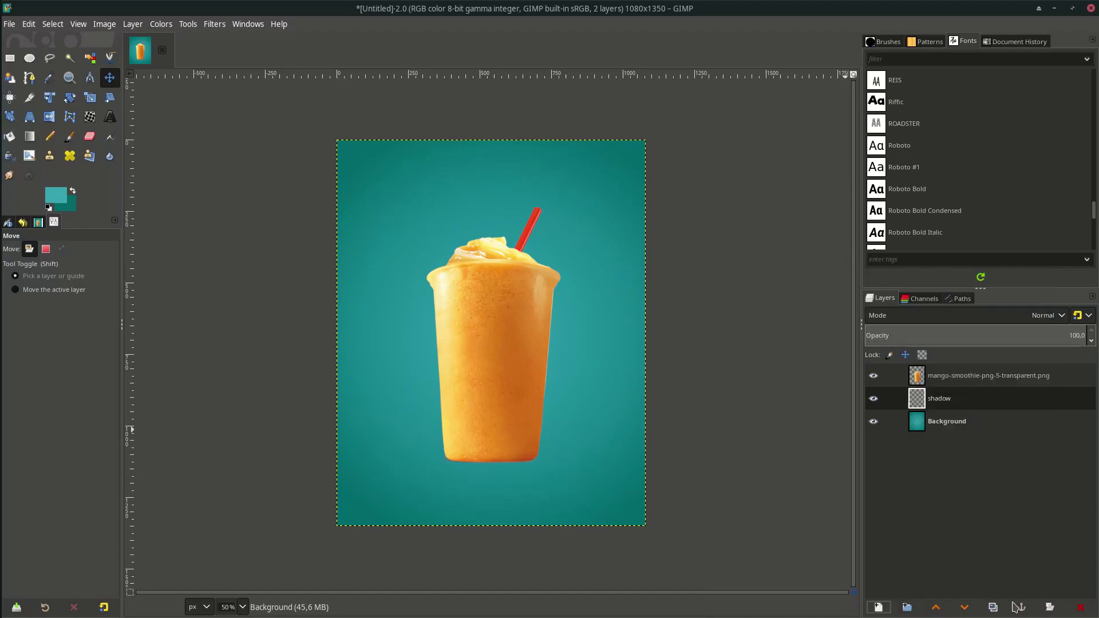
pyautogui.click(50, 209)
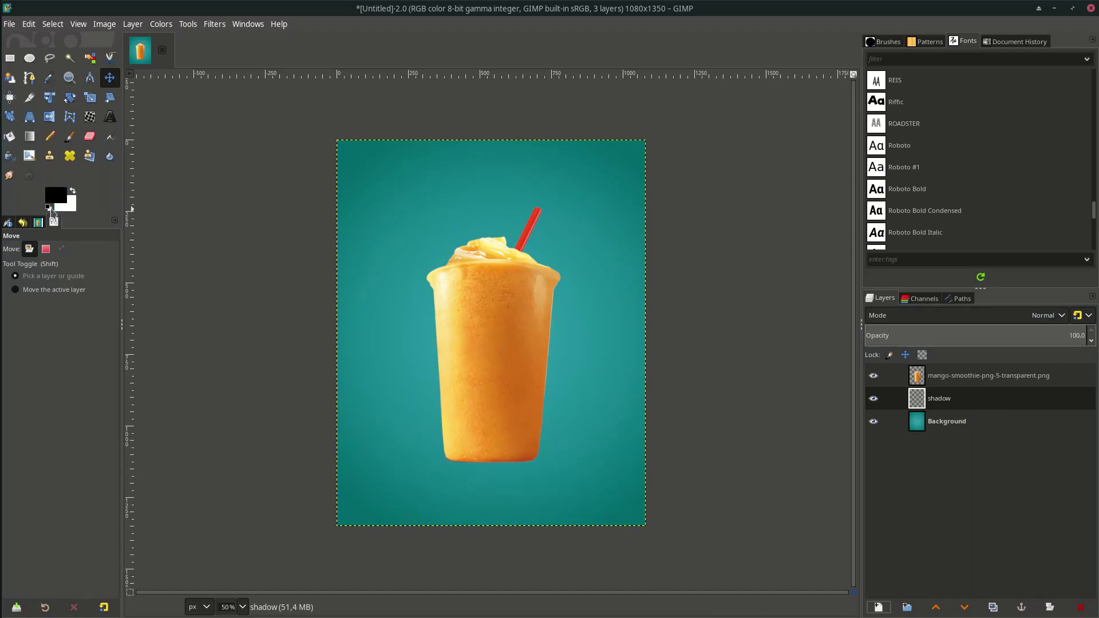
pyautogui.click(69, 136)
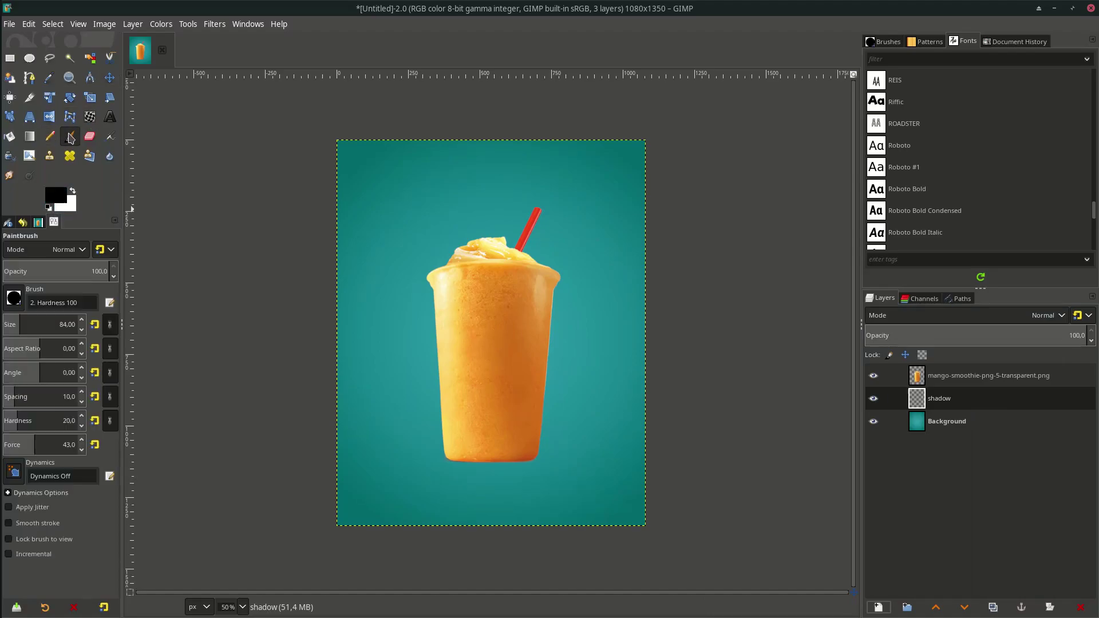
pyautogui.scroll(1, 512, 335)
pyautogui.moveTo(54, 351)
pyautogui.mouseDown()
pyautogui.moveTo(63, 349)
pyautogui.moveTo(55, 326)
pyautogui.mouseUp()
pyautogui.scroll(1, 464, 501)
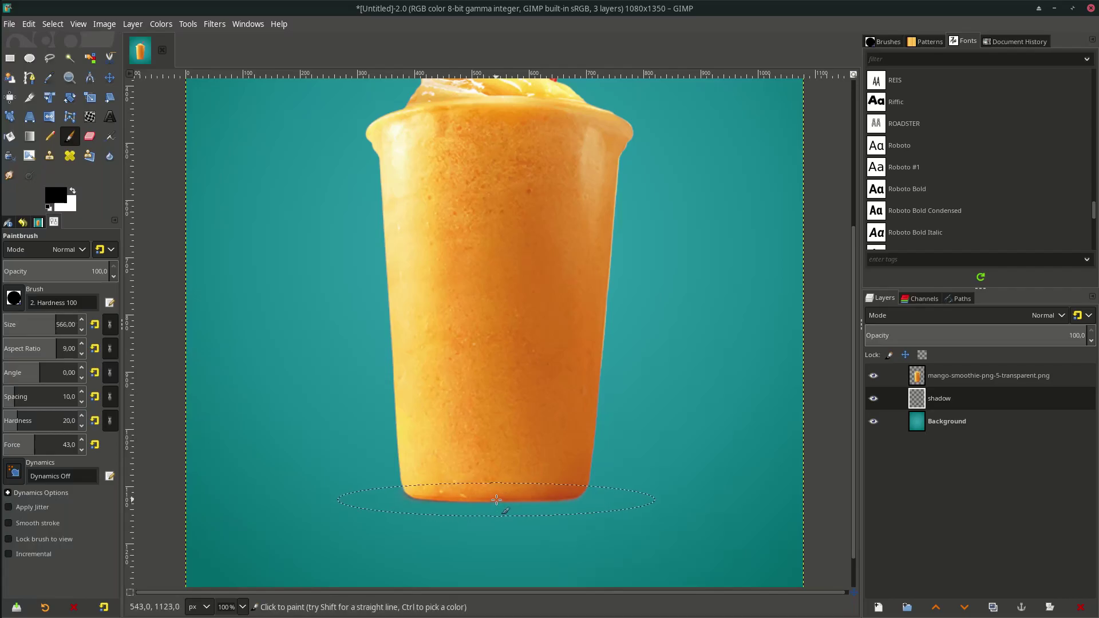
pyautogui.click(498, 498)
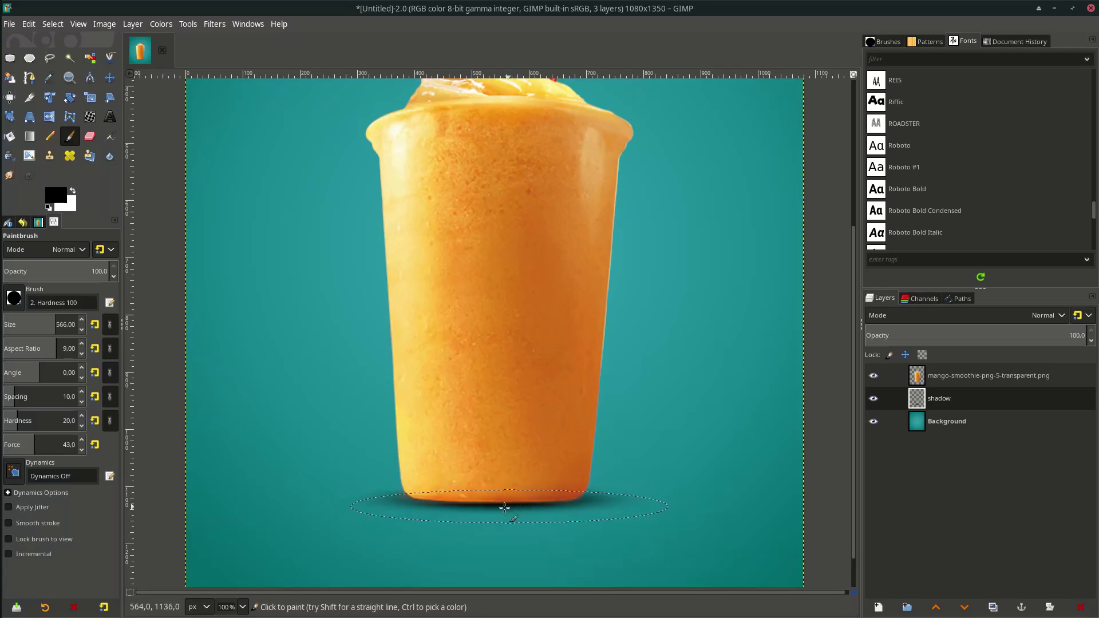
pyautogui.keyDown('ctrl'); pyautogui.scroll(-1, 503, 505); pyautogui.keyUp('ctrl')
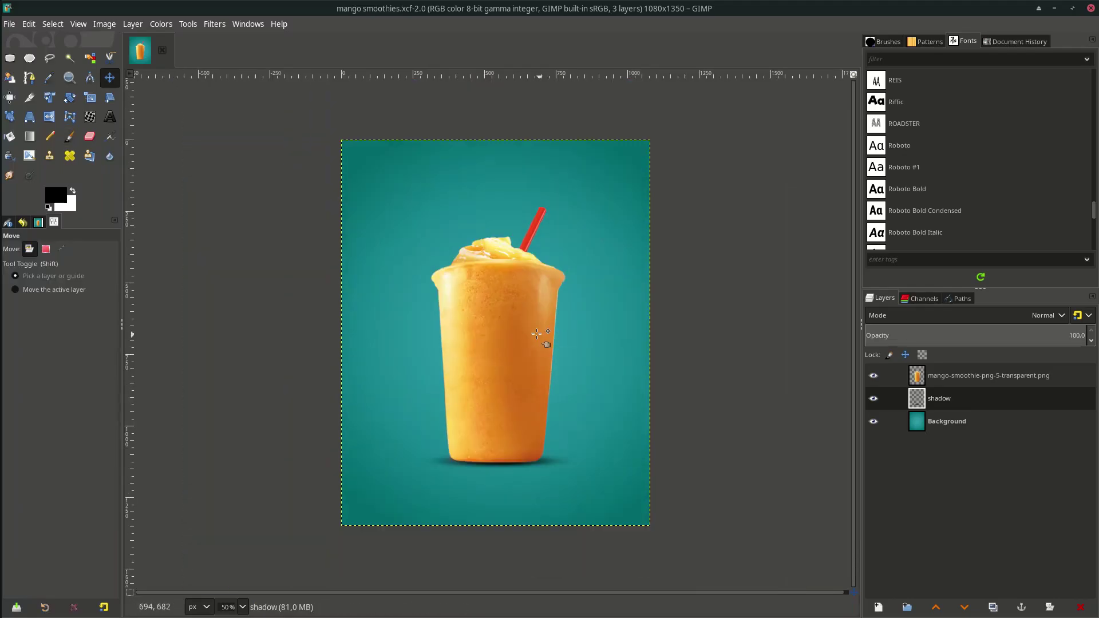
# Open the cubed mango image as a layer, shrink it, and move it toward the cup.
pyautogui.click(10, 23)
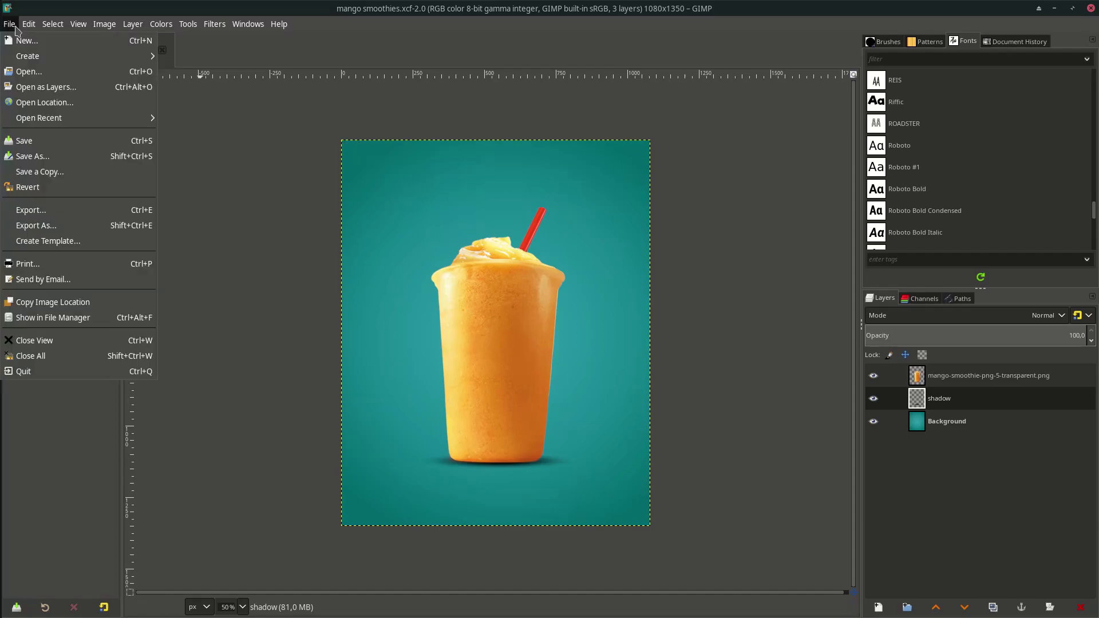
pyautogui.click(51, 83)
pyautogui.doubleClick(478, 181)
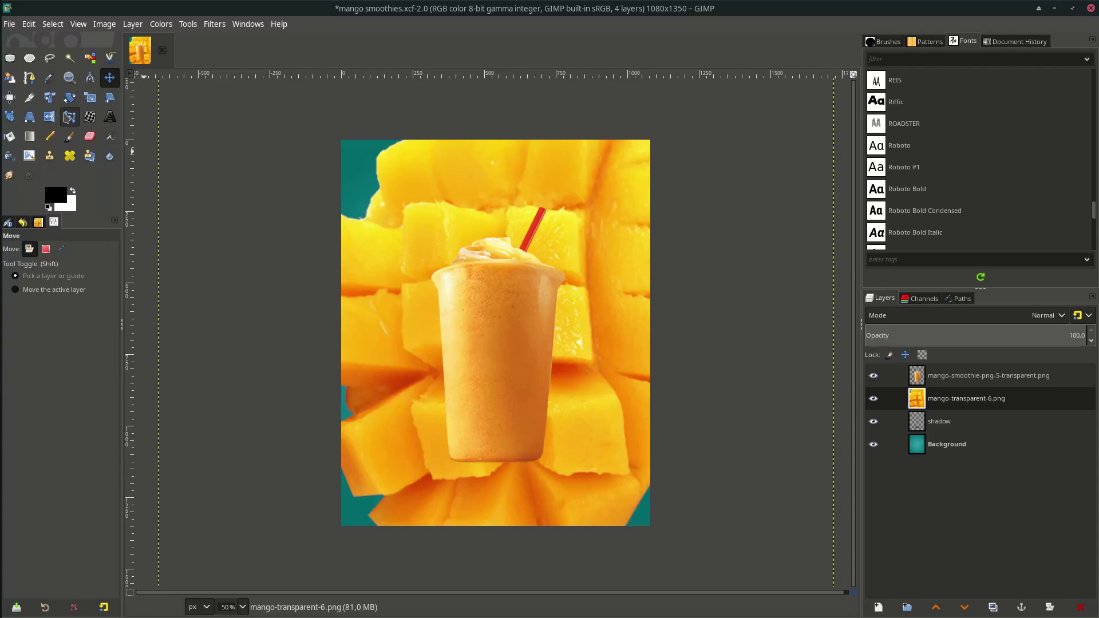
pyautogui.click(89, 98)
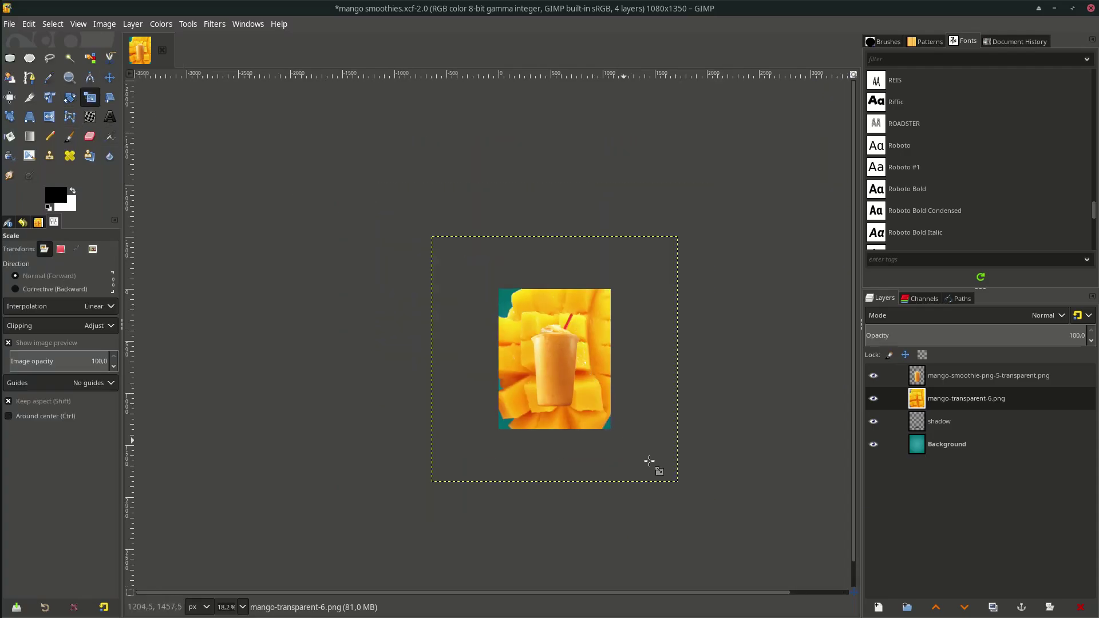
pyautogui.moveTo(650, 461); pyautogui.dragTo(652, 383)
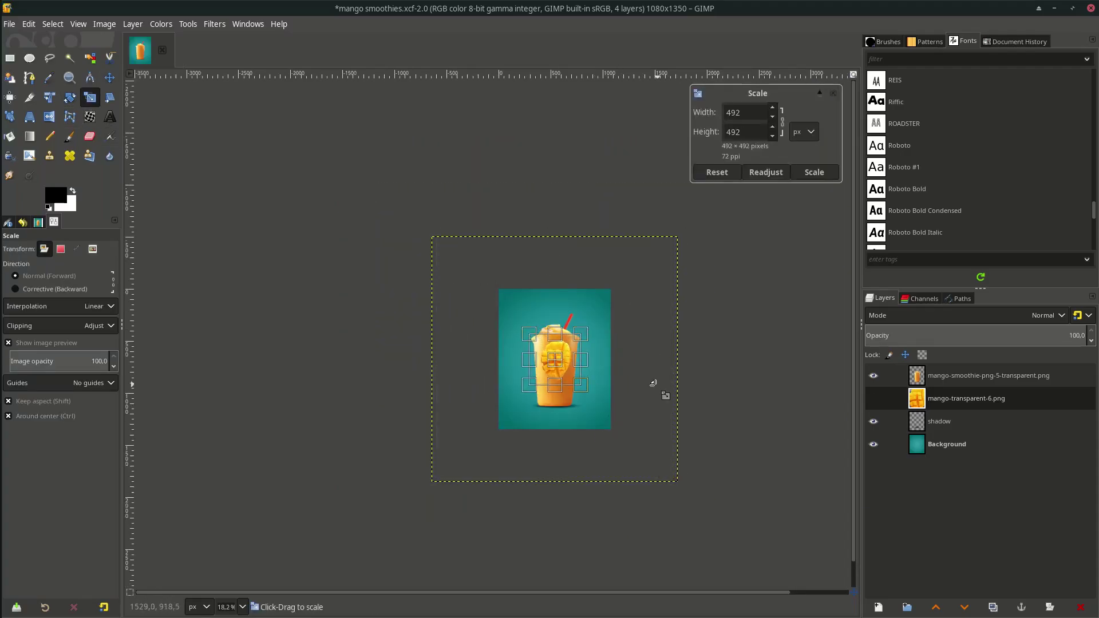
pyautogui.scroll(3, 652, 383)
pyautogui.scroll(2, 367, 276)
pyautogui.moveTo(367, 278); pyautogui.dragTo(428, 294)
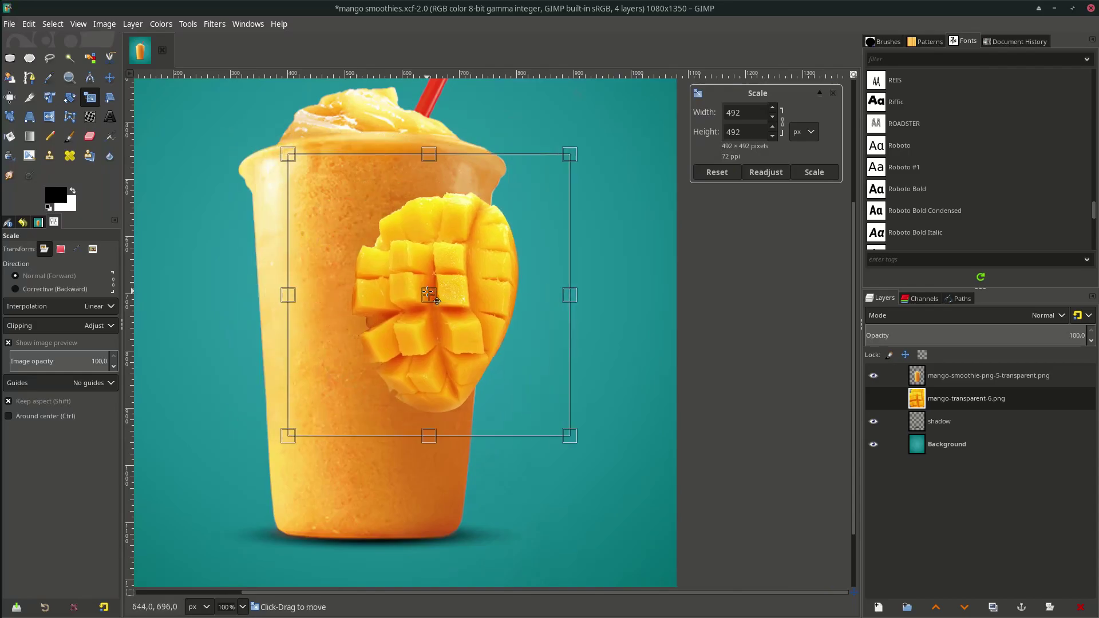
pyautogui.press('Return')
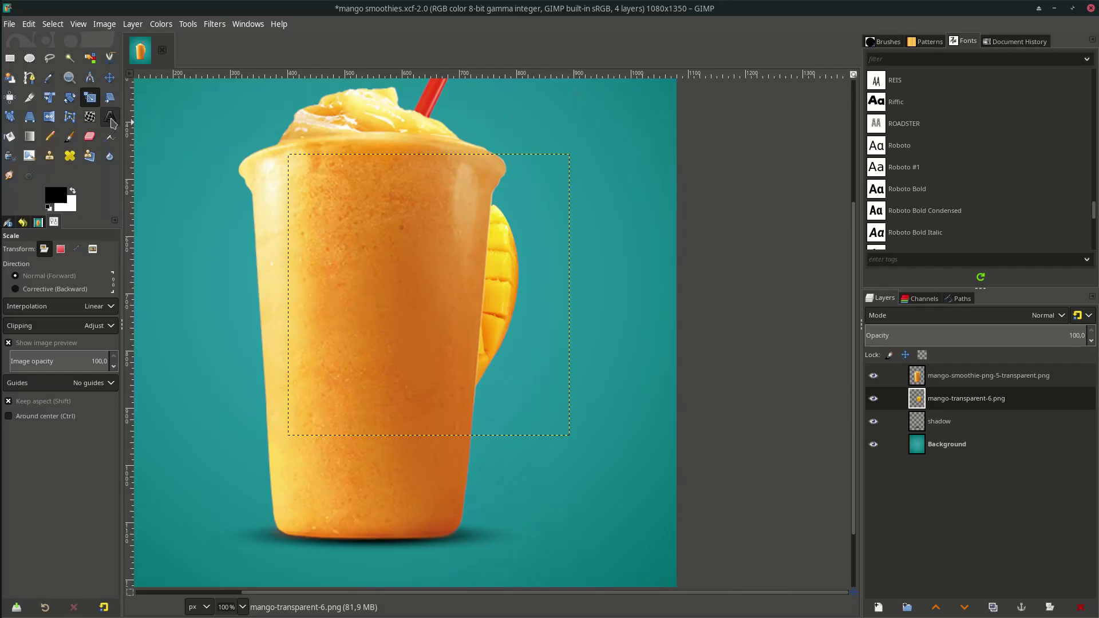
# Tilt the mango about 40°, tuck it behind the cup's right side, and shrink it further.
pyautogui.click(69, 97)
pyautogui.moveTo(532, 321); pyautogui.dragTo(504, 404)
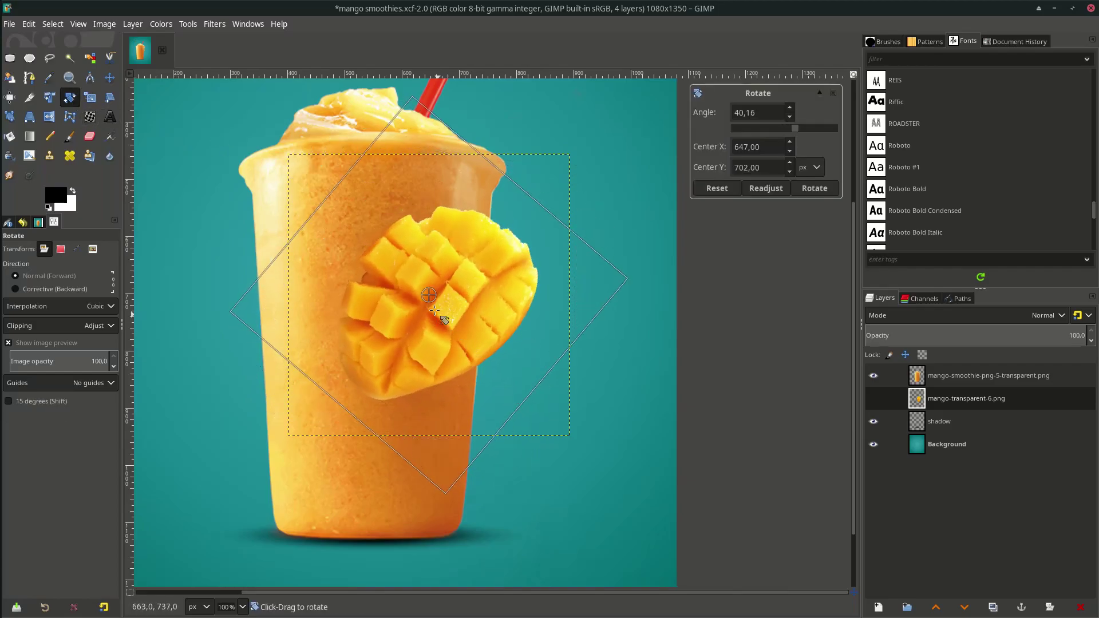
pyautogui.click(111, 78)
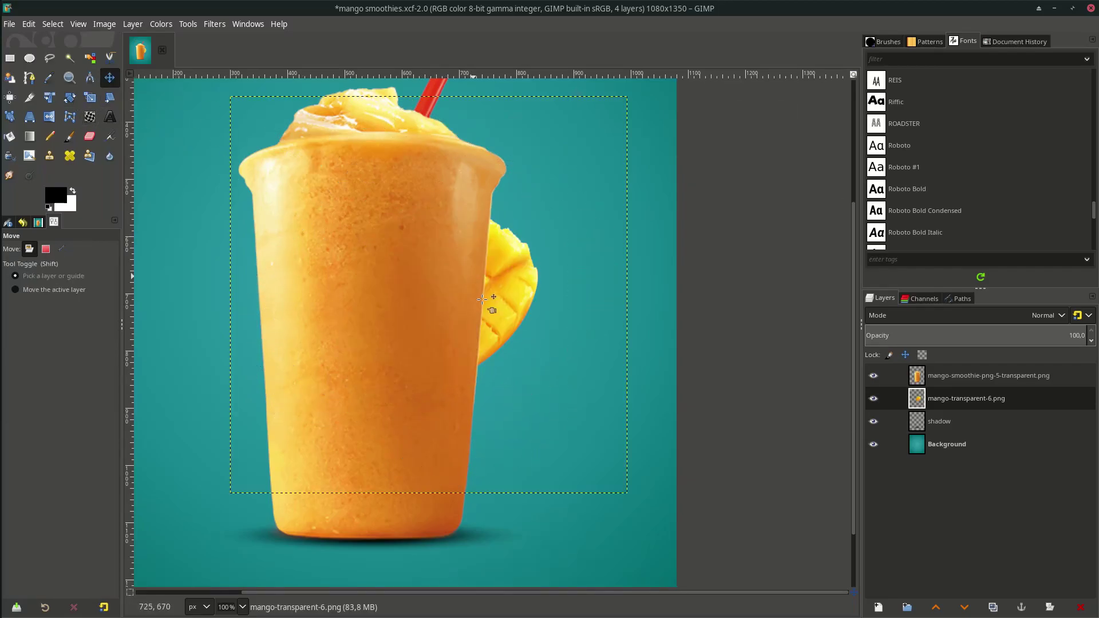
pyautogui.moveTo(237, 262); pyautogui.dragTo(286, 243)
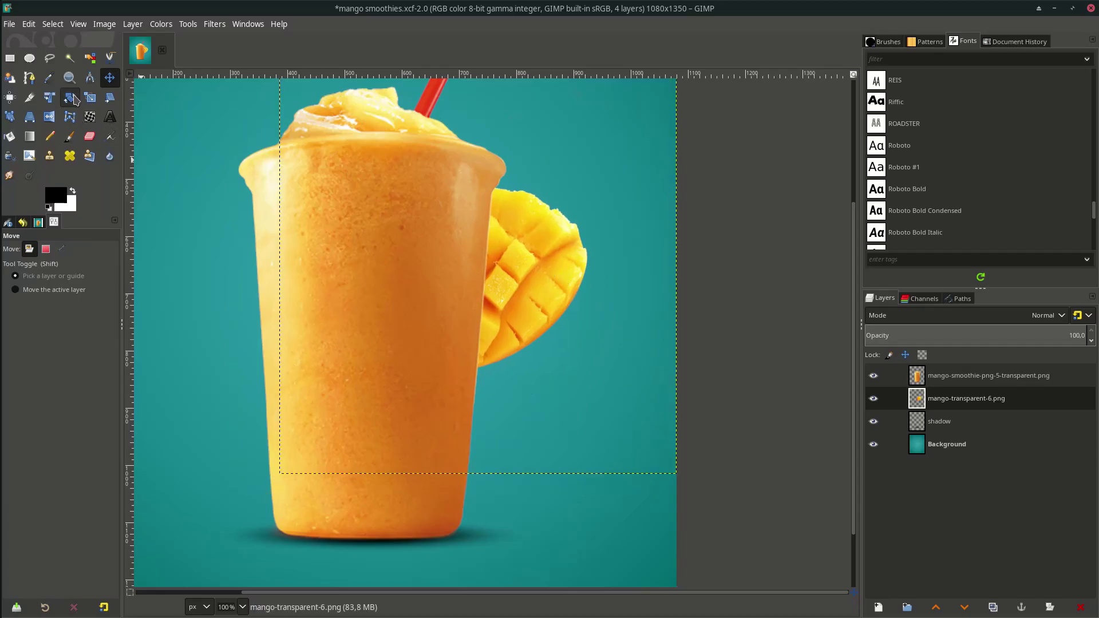
pyautogui.click(90, 97)
pyautogui.moveTo(657, 439); pyautogui.dragTo(526, 319)
pyautogui.moveTo(481, 274); pyautogui.dragTo(487, 270)
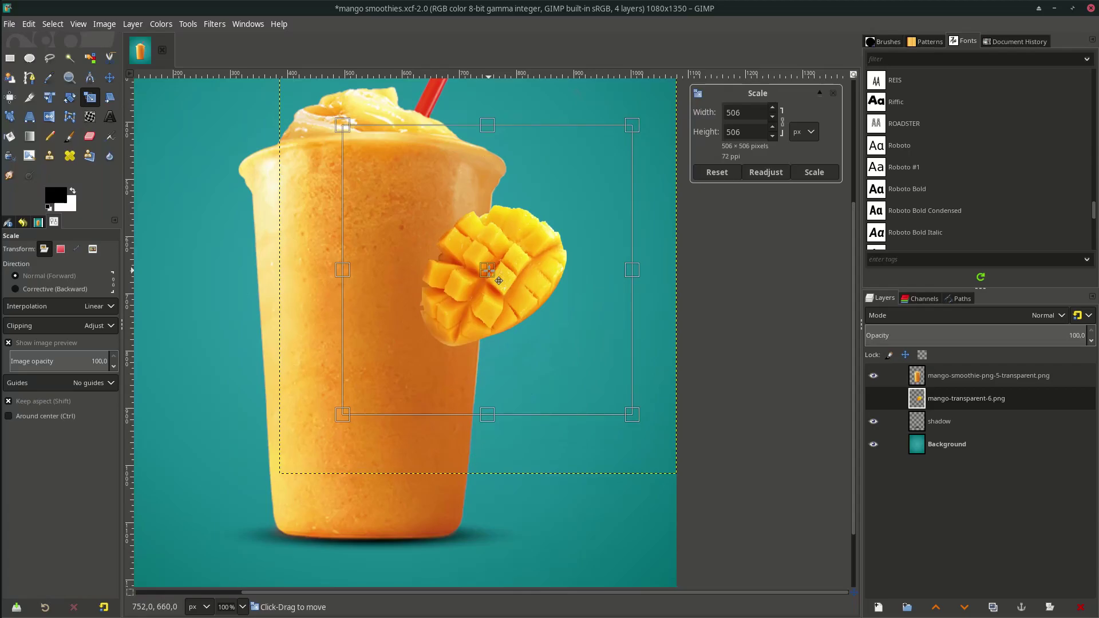
pyautogui.press('Return')
pyautogui.scroll(-1, 545, 344)
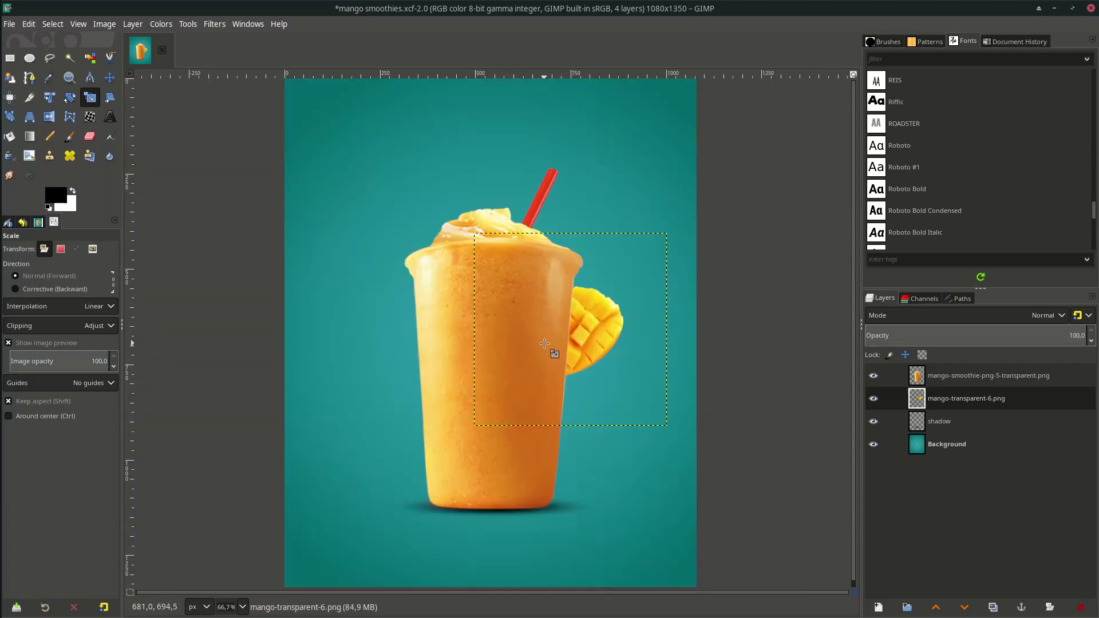
# Open the mango slices image as a layer and move it upward.
pyautogui.click(9, 27)
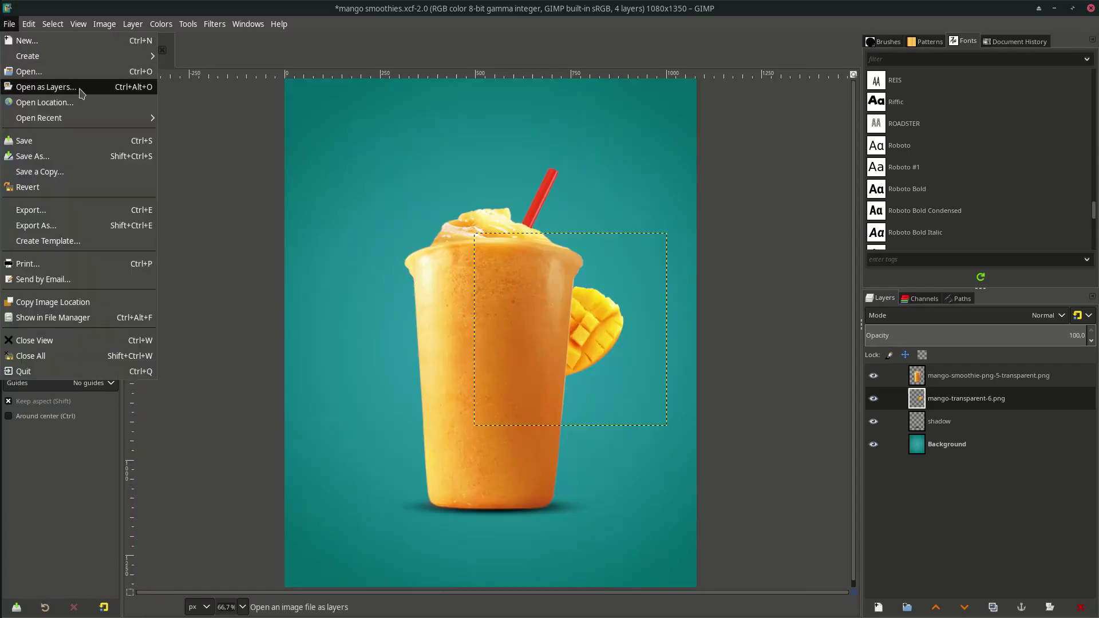
pyautogui.click(43, 85)
pyautogui.doubleClick(505, 197)
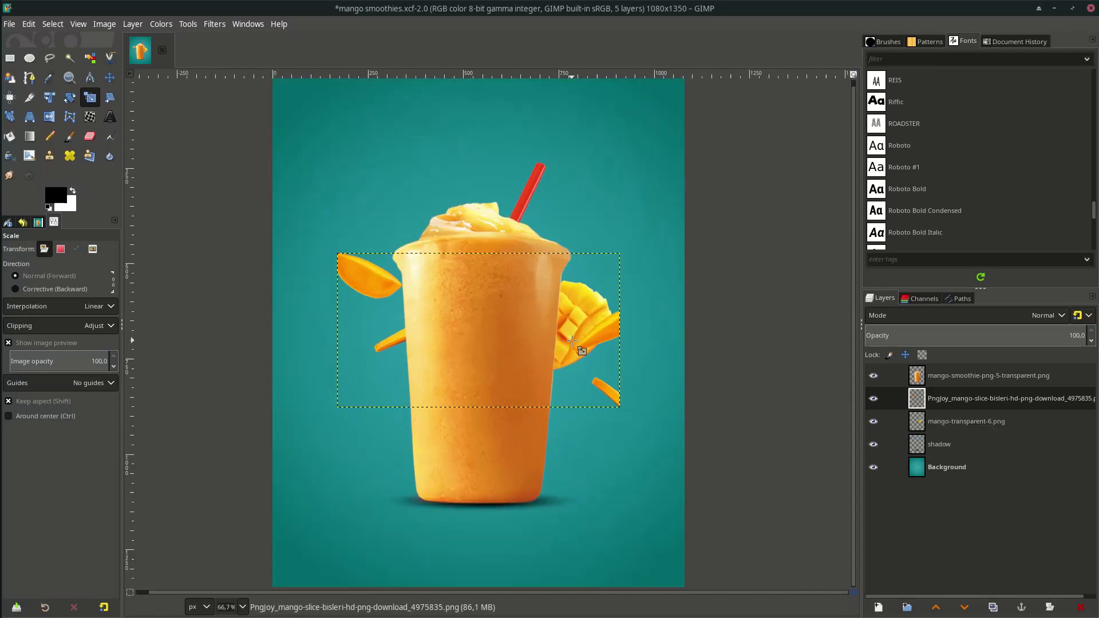
pyautogui.press('m')
pyautogui.moveTo(389, 298); pyautogui.dragTo(384, 132)
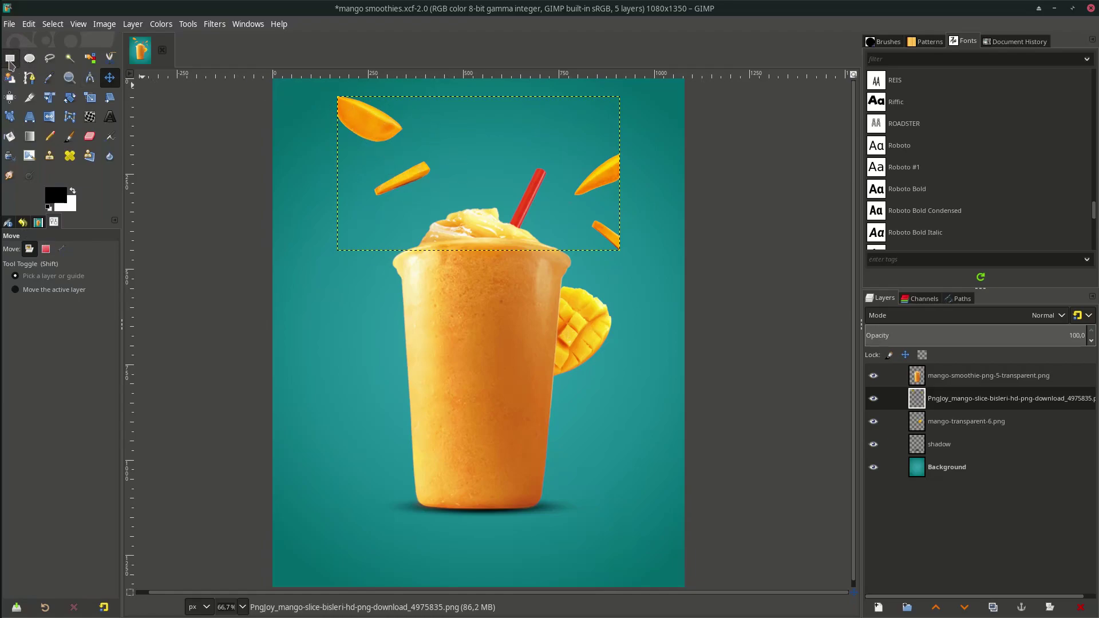
# Float the top-left mango slice onto its own new layer.
pyautogui.click(9, 58)
pyautogui.moveTo(325, 91); pyautogui.dragTo(410, 156)
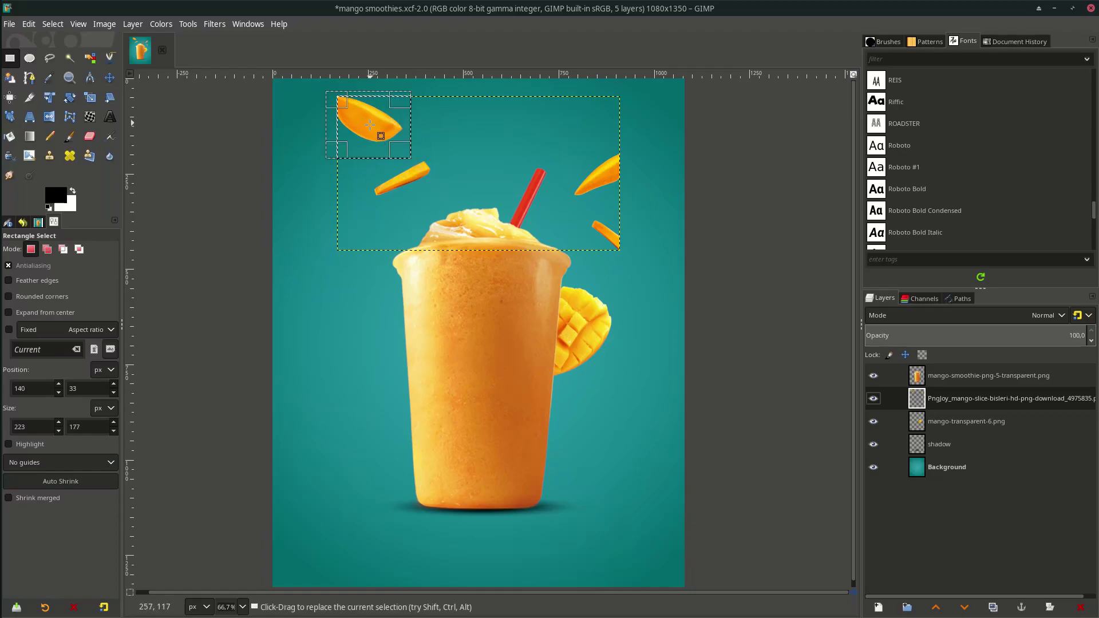
pyautogui.click(53, 24)
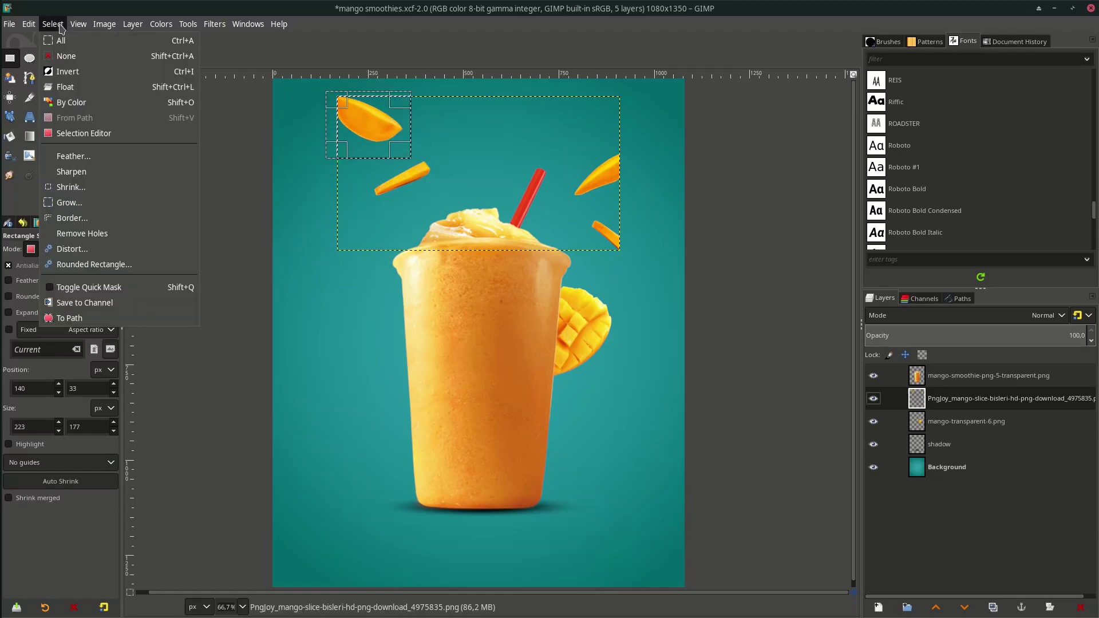
pyautogui.click(66, 86)
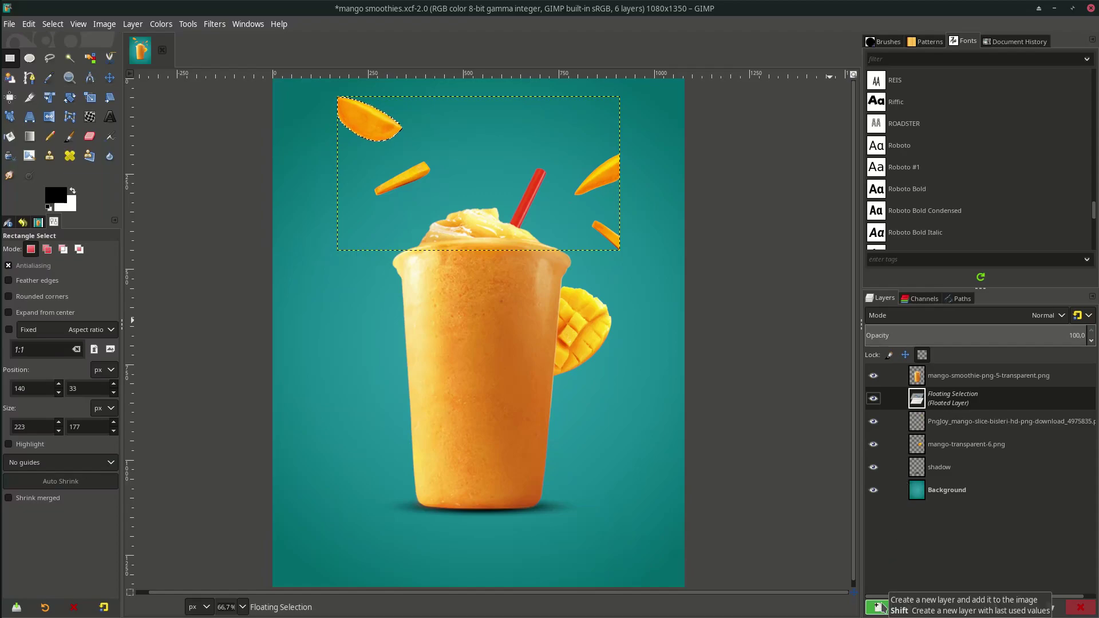
pyautogui.click(878, 608)
pyautogui.click(109, 78)
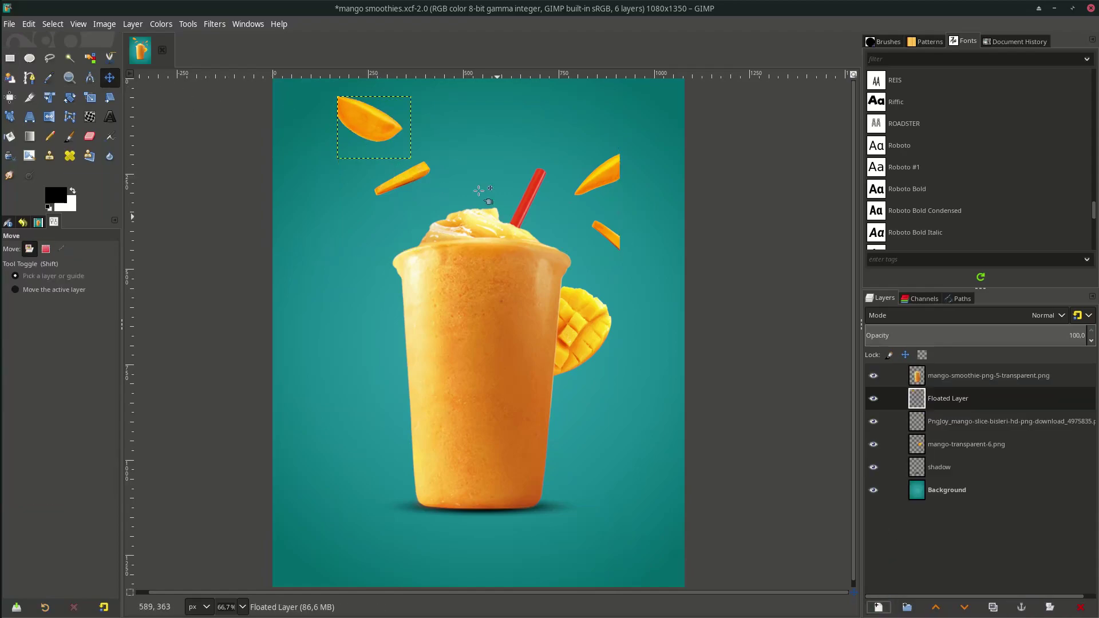
# Float the second mango slice onto its own new layer.
pyautogui.press('r')
pyautogui.moveTo(355, 153); pyautogui.dragTo(439, 208)
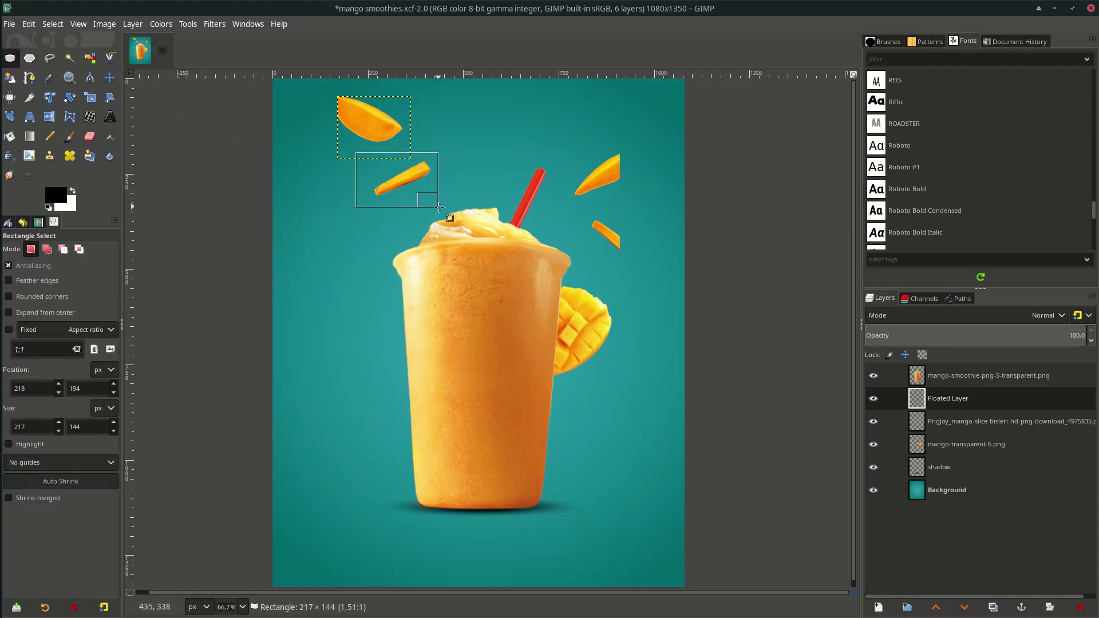
pyautogui.click(988, 422)
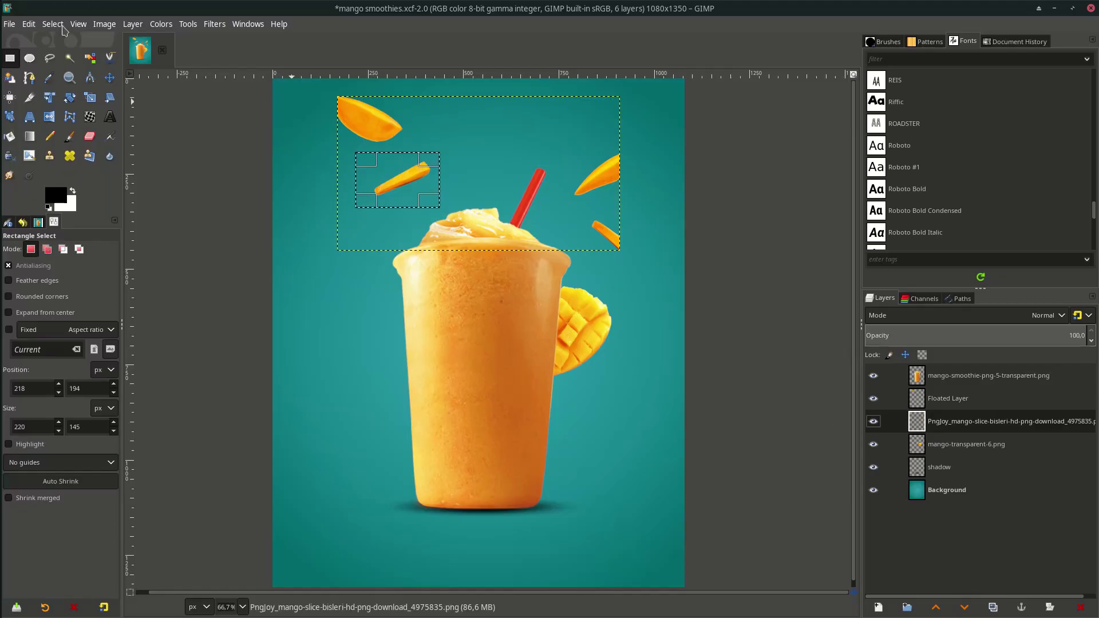
pyautogui.click(58, 24)
pyautogui.click(66, 86)
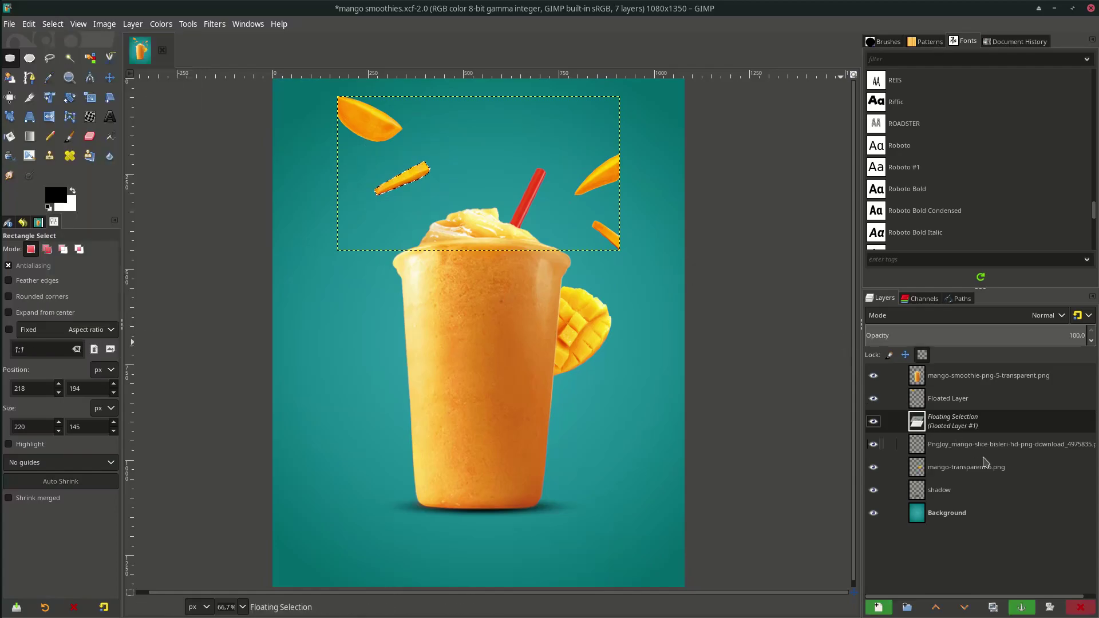
pyautogui.click(877, 608)
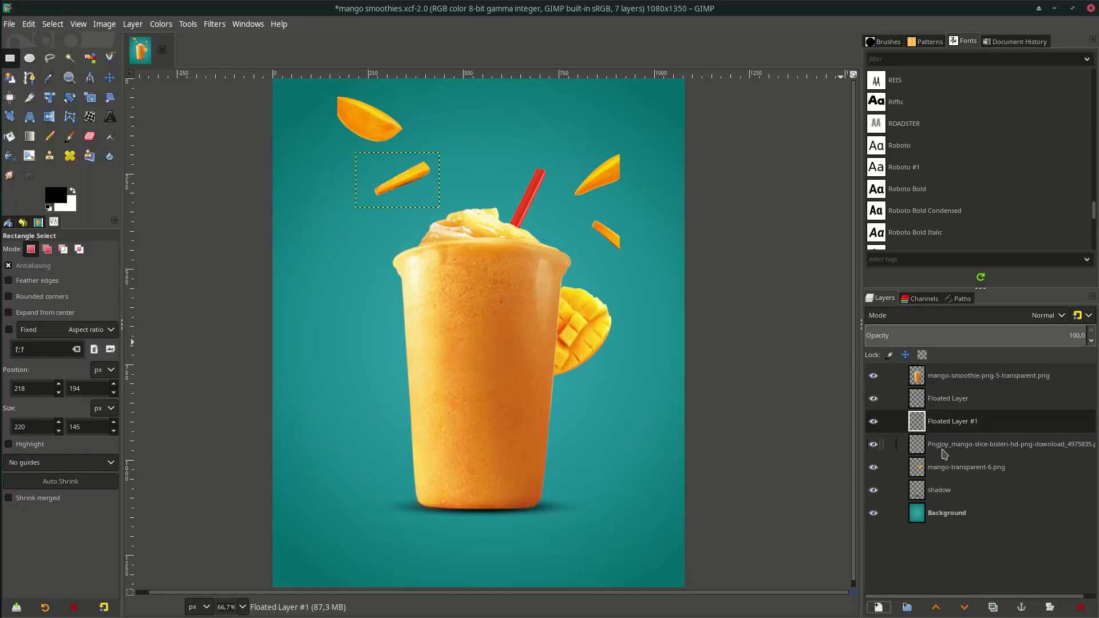
pyautogui.click(942, 456)
# Delete the original slice layer and move both slices beside the cut mango.
pyautogui.click(1081, 608)
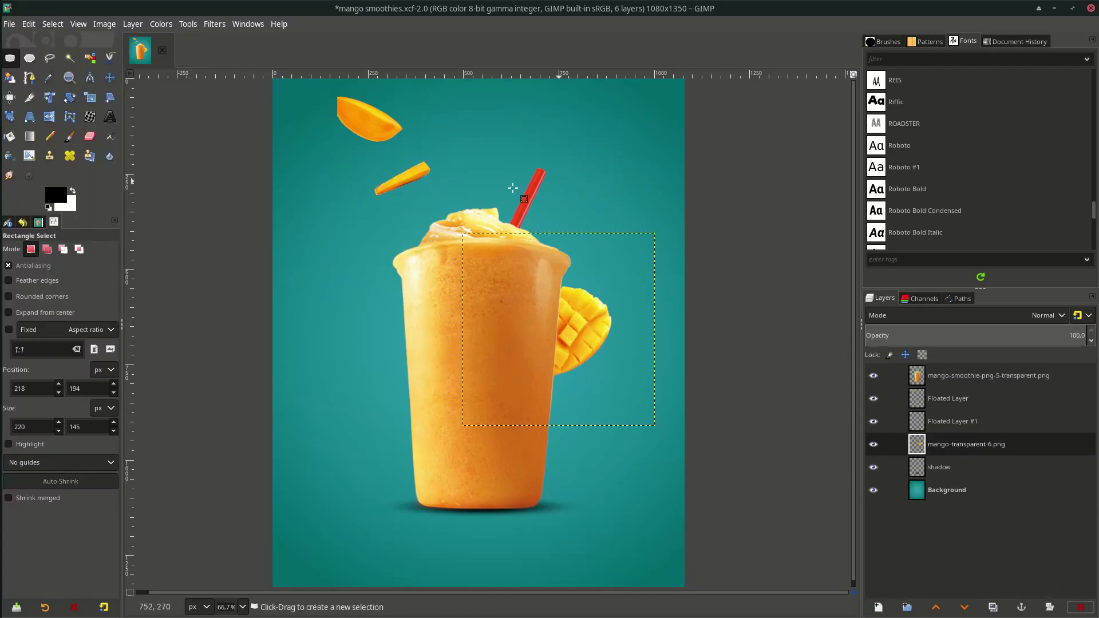
pyautogui.press('m')
pyautogui.press('-')
pyautogui.moveTo(381, 143); pyautogui.dragTo(526, 348)
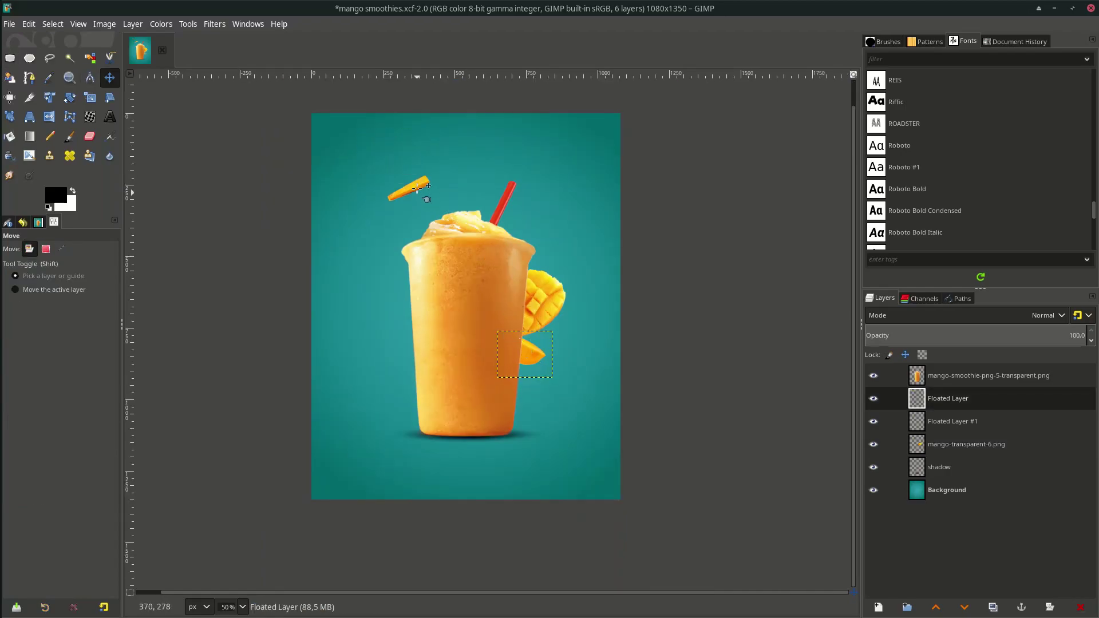
pyautogui.moveTo(415, 187); pyautogui.dragTo(546, 331)
pyautogui.click(536, 353)
pyautogui.press('1')
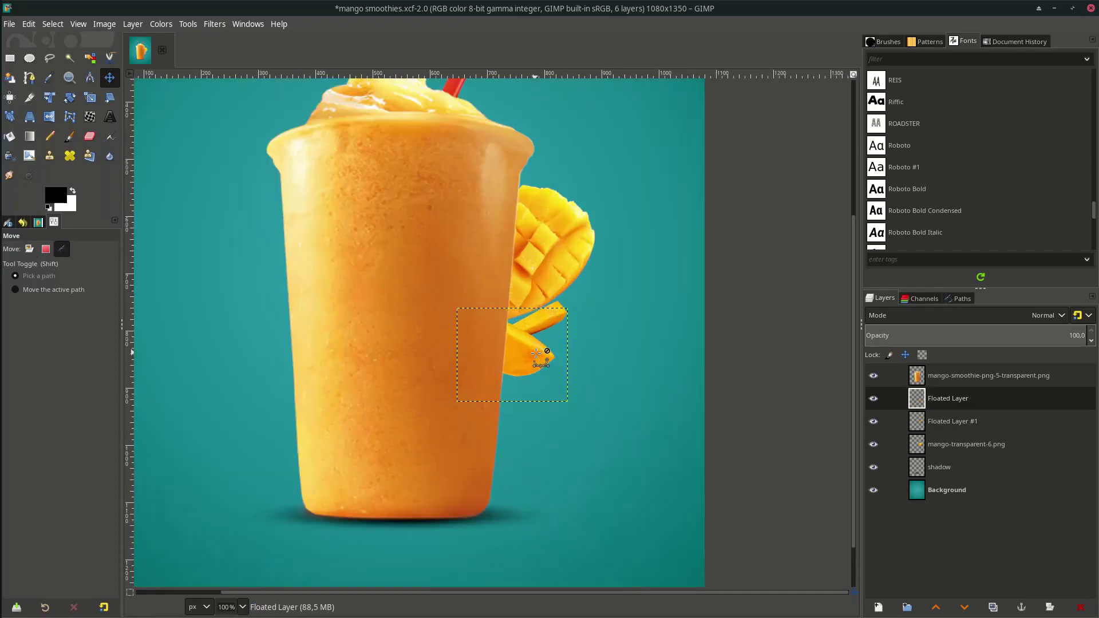
pyautogui.press('+')
pyautogui.moveTo(562, 295); pyautogui.dragTo(567, 290)
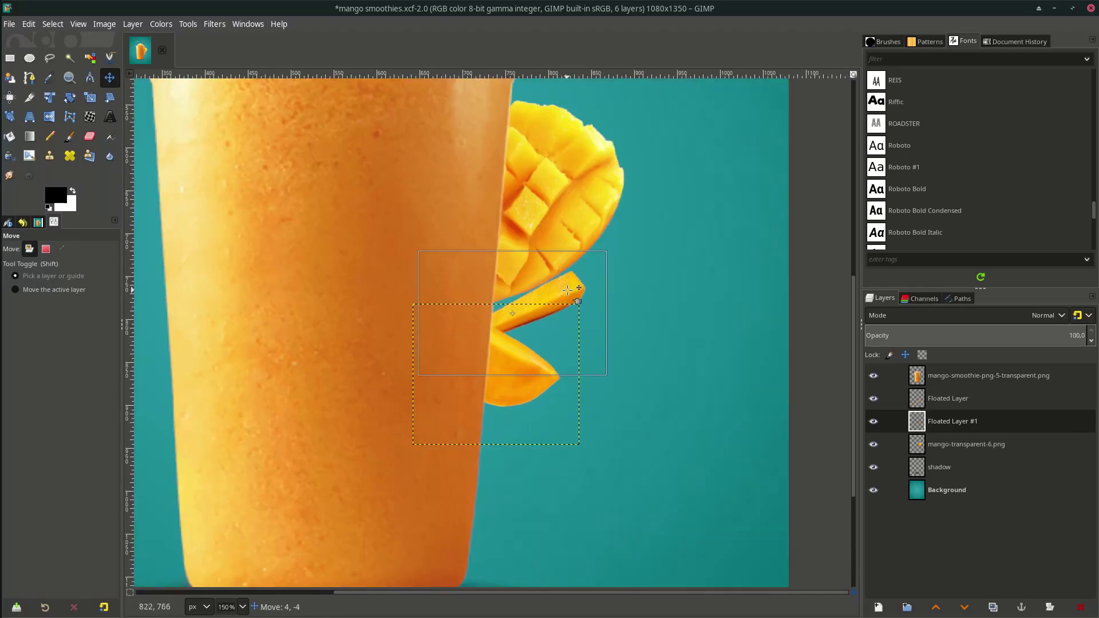
pyautogui.click(928, 421)
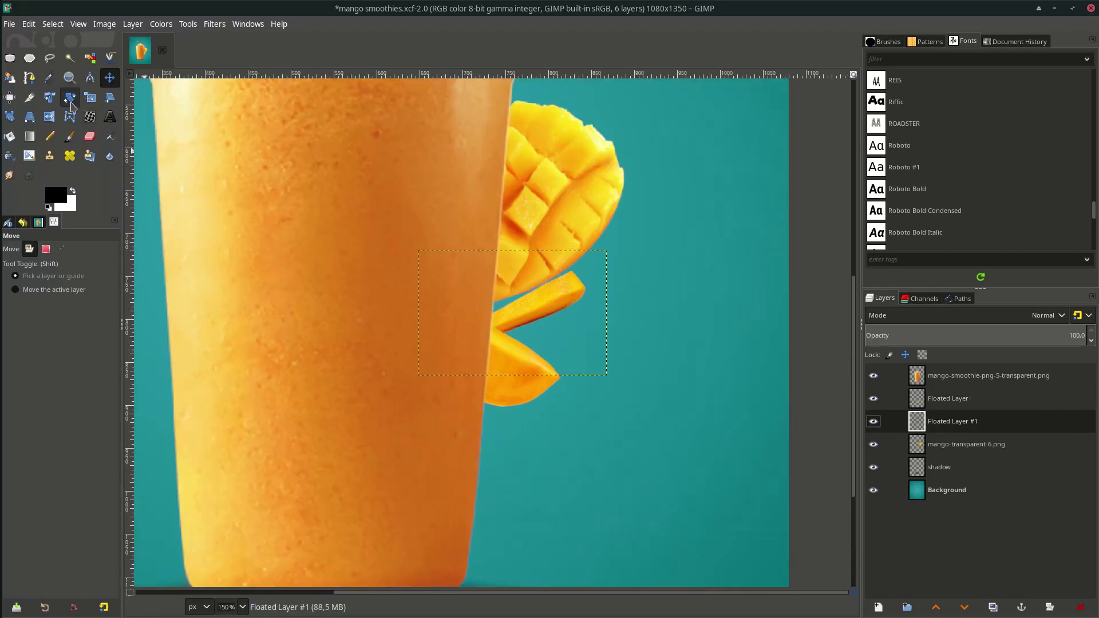
# Rotate the second slice to lie flat, fit it beside the wedge, and save.
pyautogui.click(70, 97)
pyautogui.moveTo(563, 311); pyautogui.dragTo(586, 331)
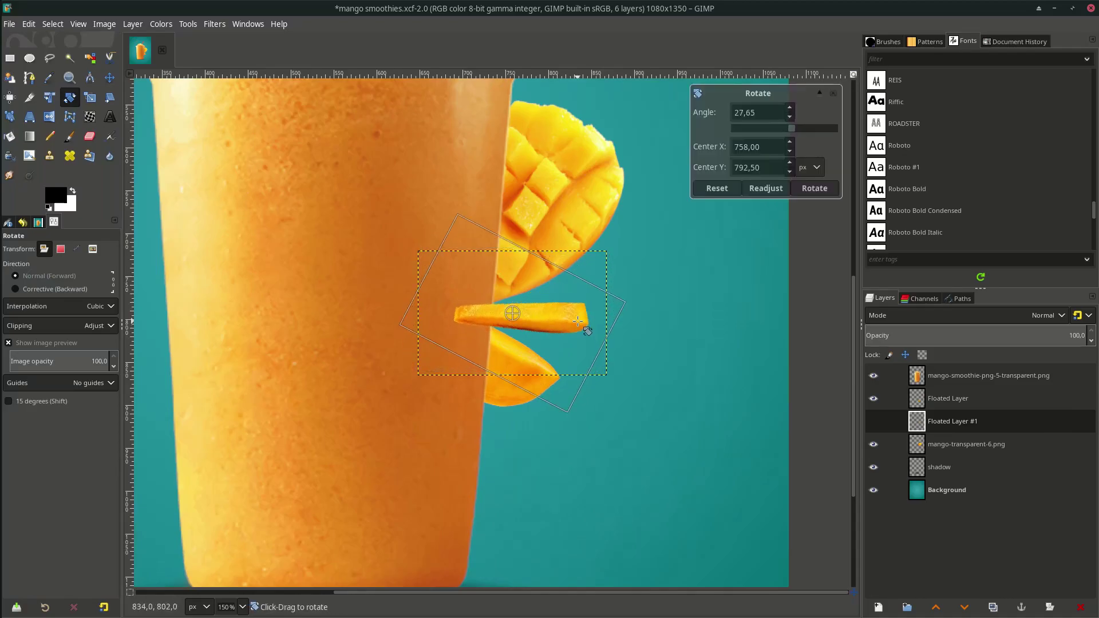
pyautogui.click(108, 77)
pyautogui.moveTo(530, 378); pyautogui.dragTo(528, 368)
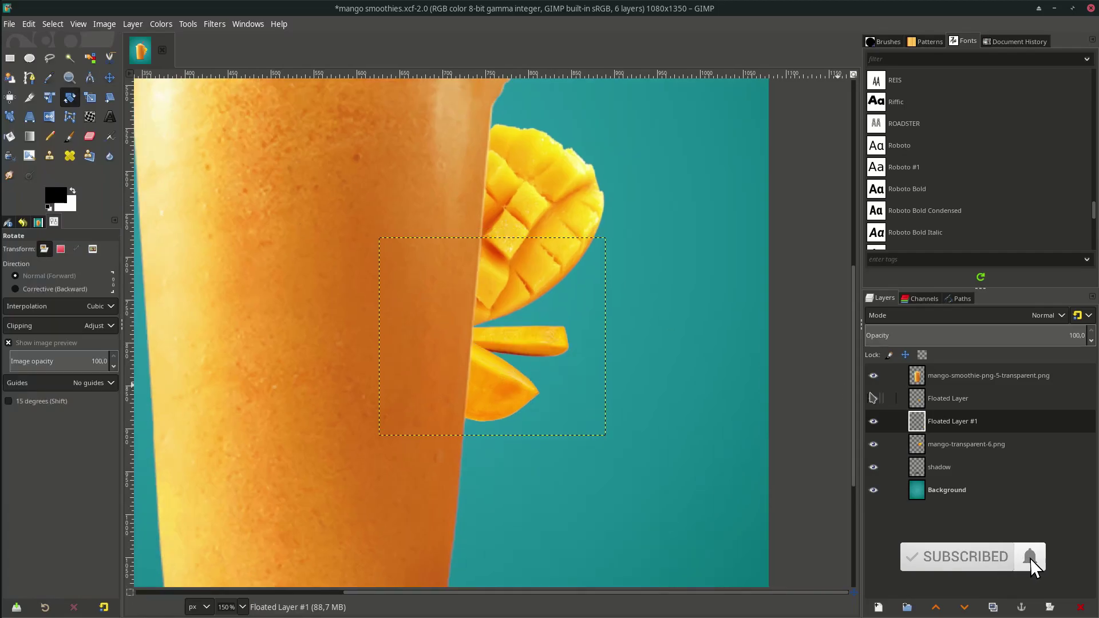
pyautogui.moveTo(563, 310)
pyautogui.mouseDown()
pyautogui.moveTo(581, 319)
pyautogui.moveTo(530, 340)
pyautogui.mouseUp()
pyautogui.press('Return')
pyautogui.click(109, 77)
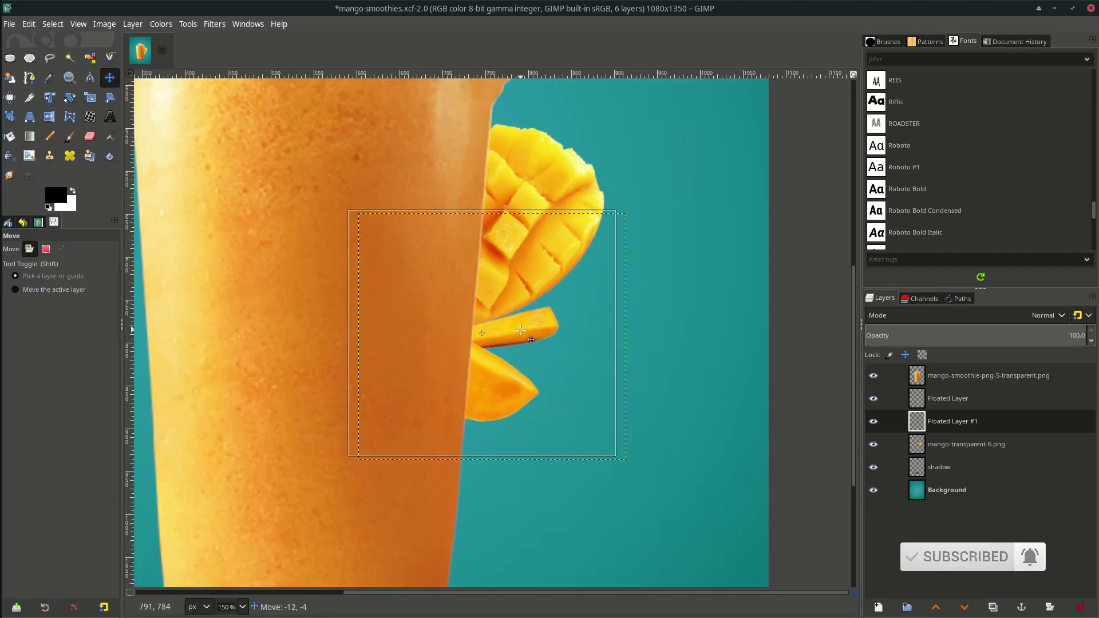
pyautogui.scroll(-3, 521, 330)
pyautogui.hotkey('ctrl', 's')
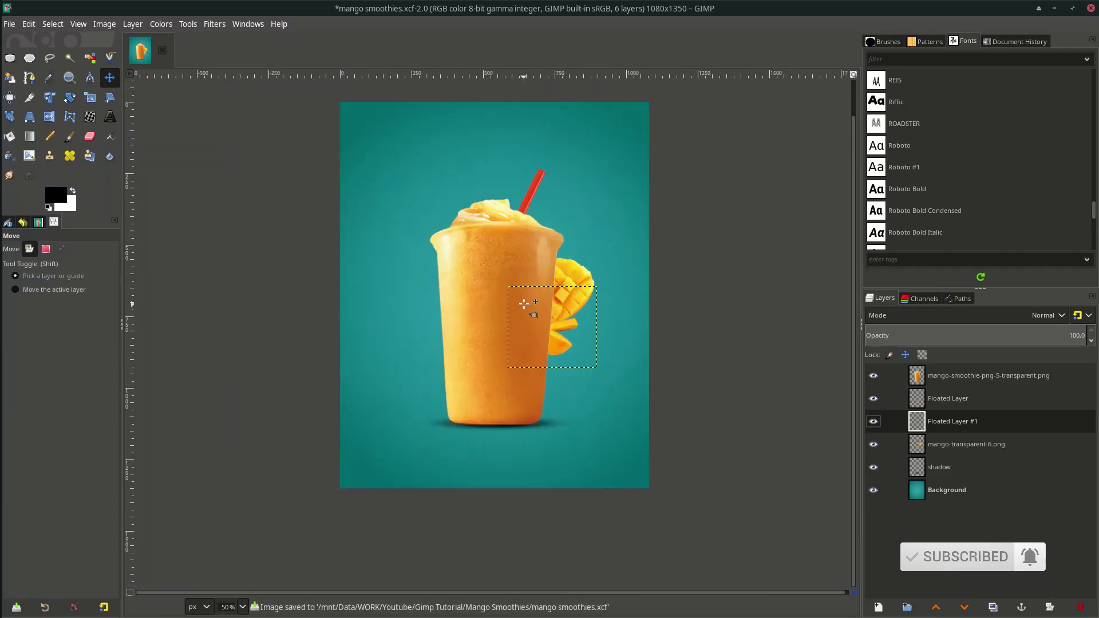
pyautogui.scroll(1, 633, 413)
pyautogui.hscroll(-1, 693, 399)
pyautogui.scroll(1, 656, 365)
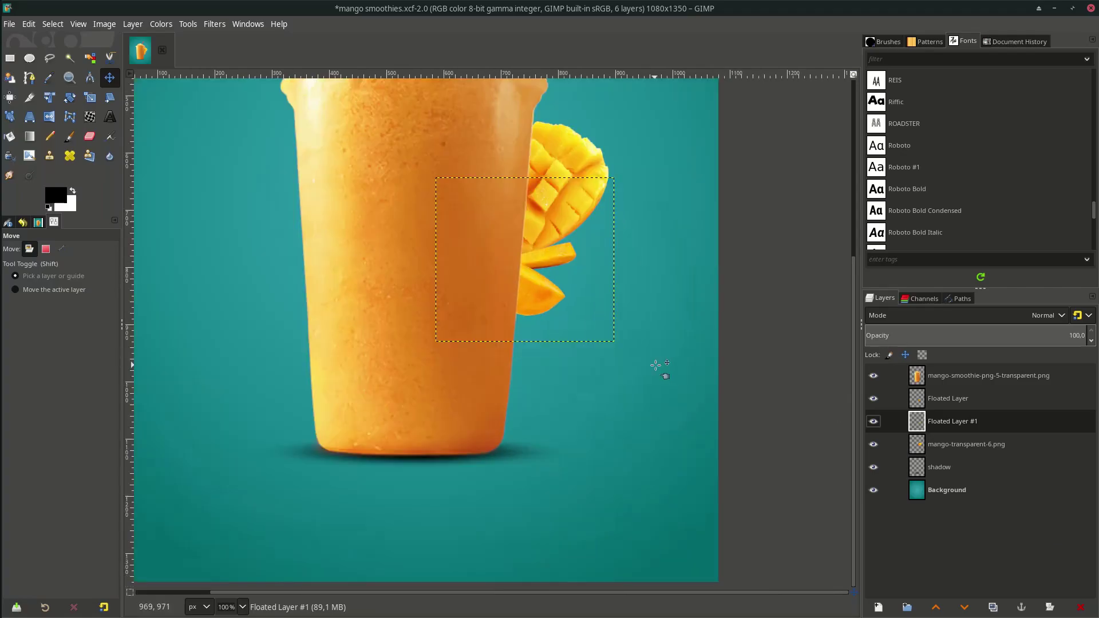
# Rename the slice layers Mango Slice 1 and Mango Slice 2.
pyautogui.doubleClick(926, 419)
pyautogui.write('Mango Slice 1')
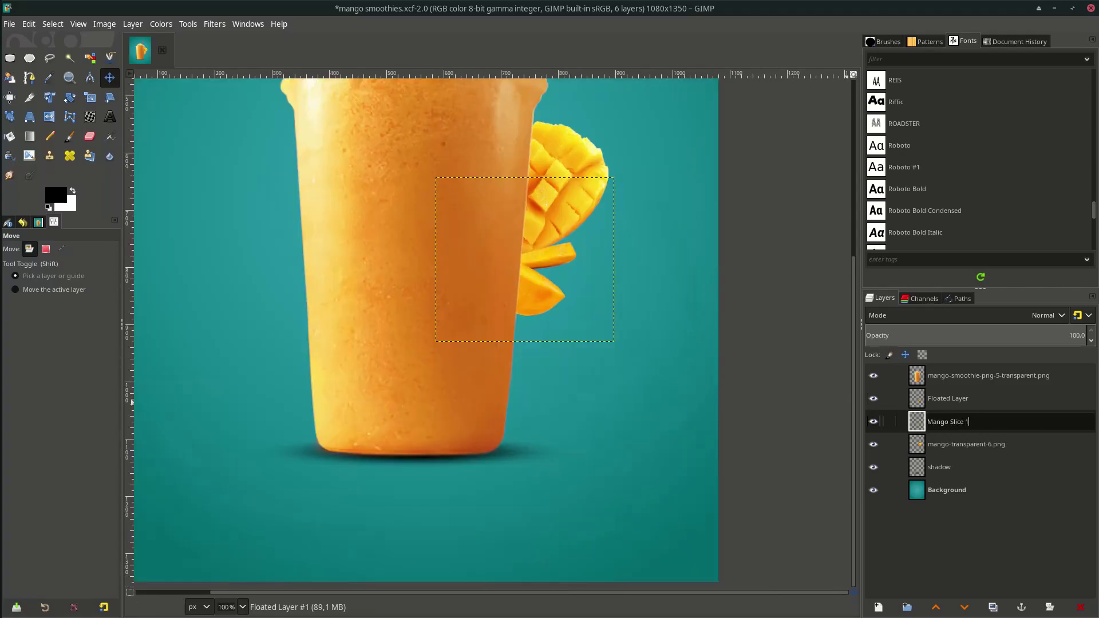
pyautogui.press('Return')
pyautogui.doubleClick(948, 399)
pyautogui.write('Mango Slice 2')
pyautogui.press('Return')
pyautogui.click(946, 490)
pyautogui.scroll(2, 492, 298)
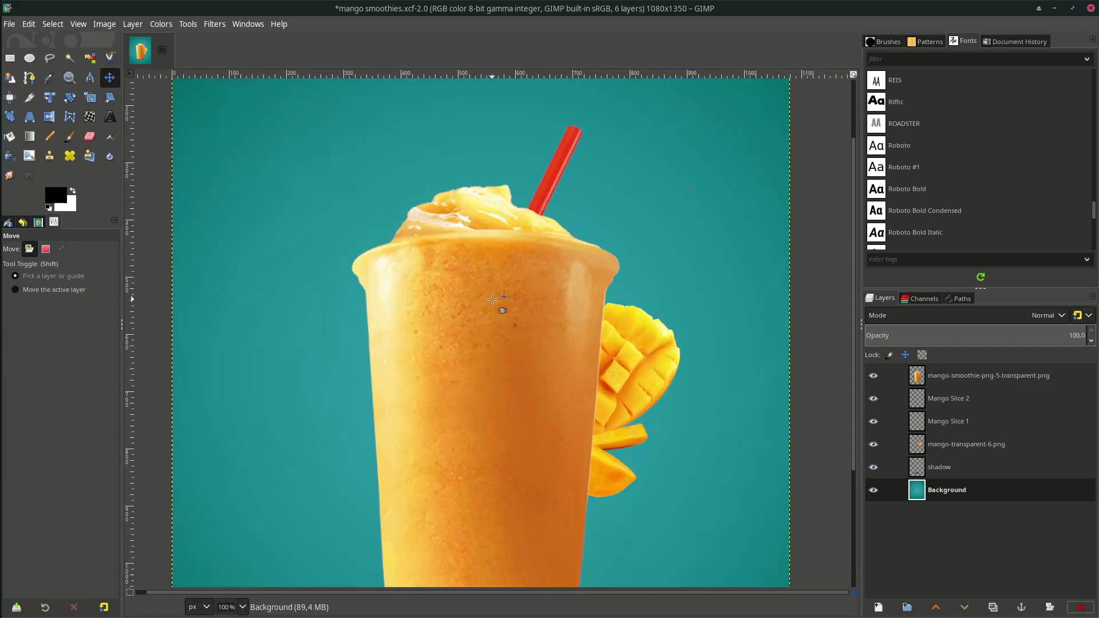
pyautogui.scroll(-2, 492, 299)
# Add a white (ffffff) NEW text in Bebas Neue above the cup.
pyautogui.click(110, 117)
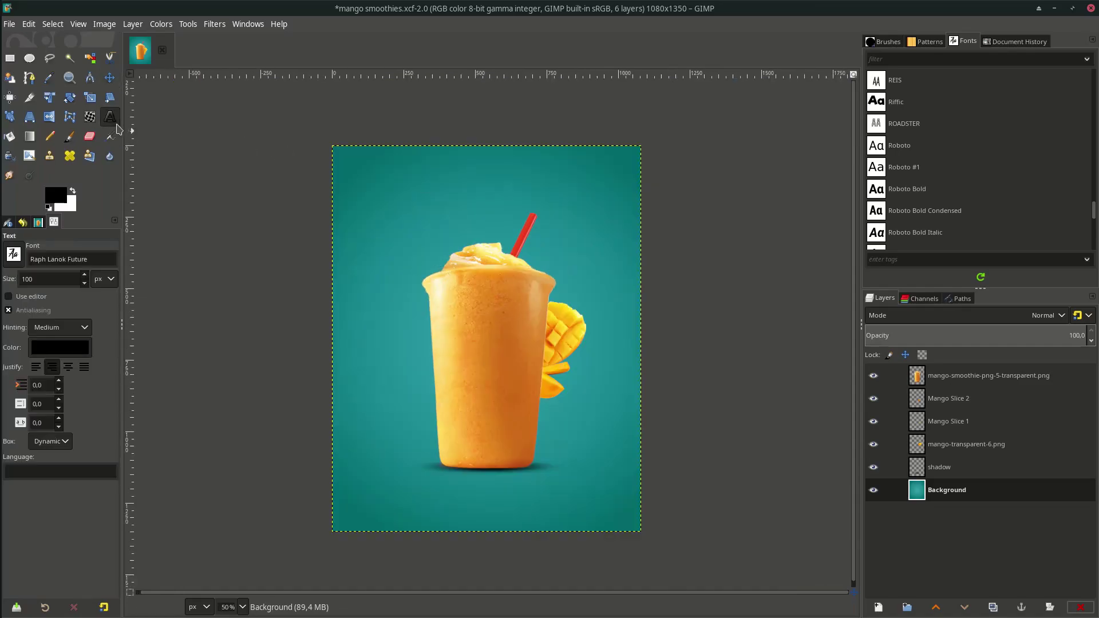
pyautogui.click(412, 201)
pyautogui.scroll(2, 428, 213)
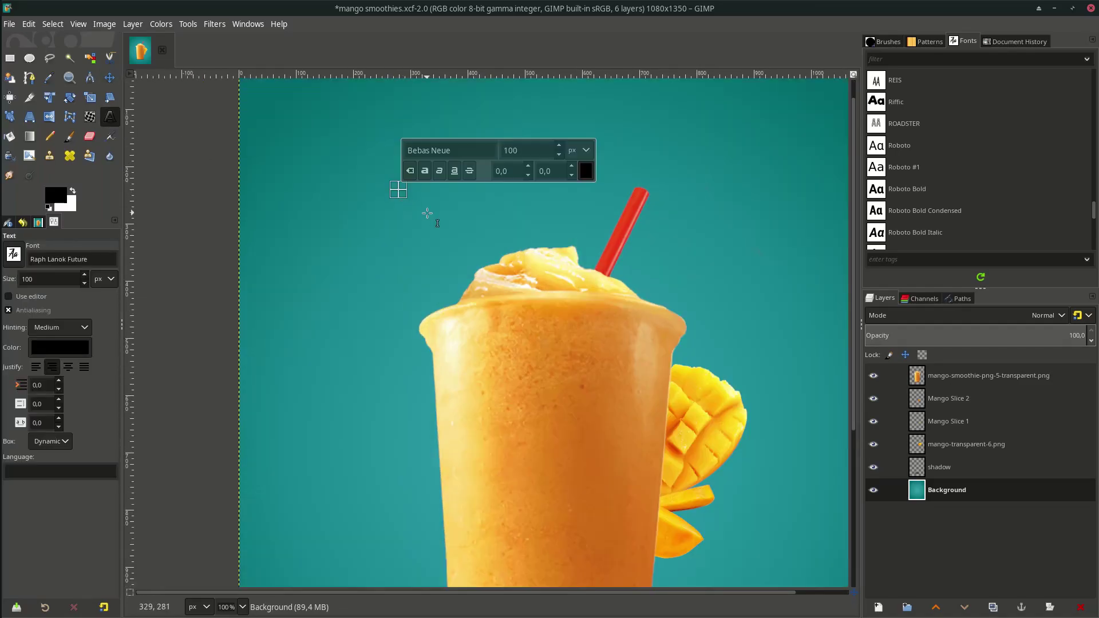
pyautogui.write('NEW')
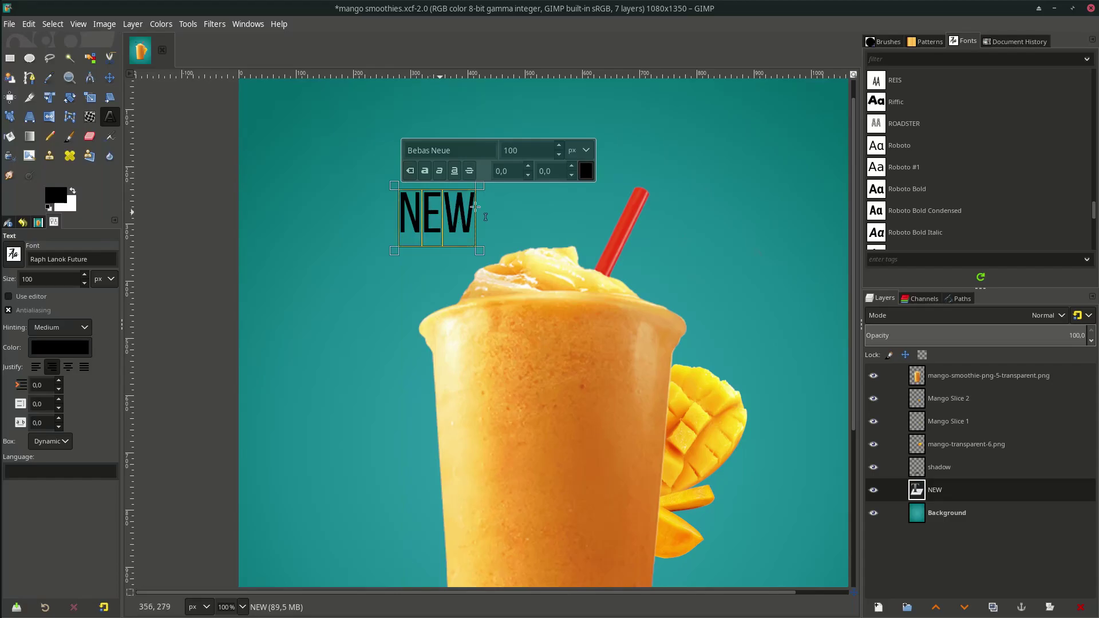
pyautogui.click(589, 176)
pyautogui.moveTo(558, 202); pyautogui.dragTo(458, 61)
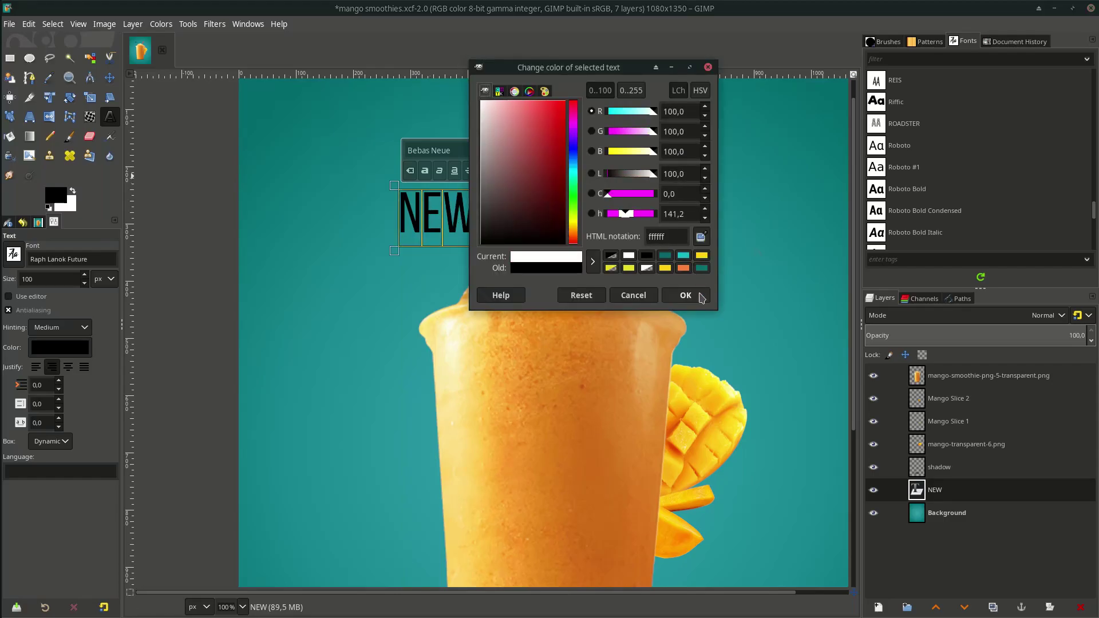
pyautogui.click(685, 296)
pyautogui.scroll(1, 601, 258)
# Move NEW up toward the upper left and tilt it about -14°.
pyautogui.click(109, 77)
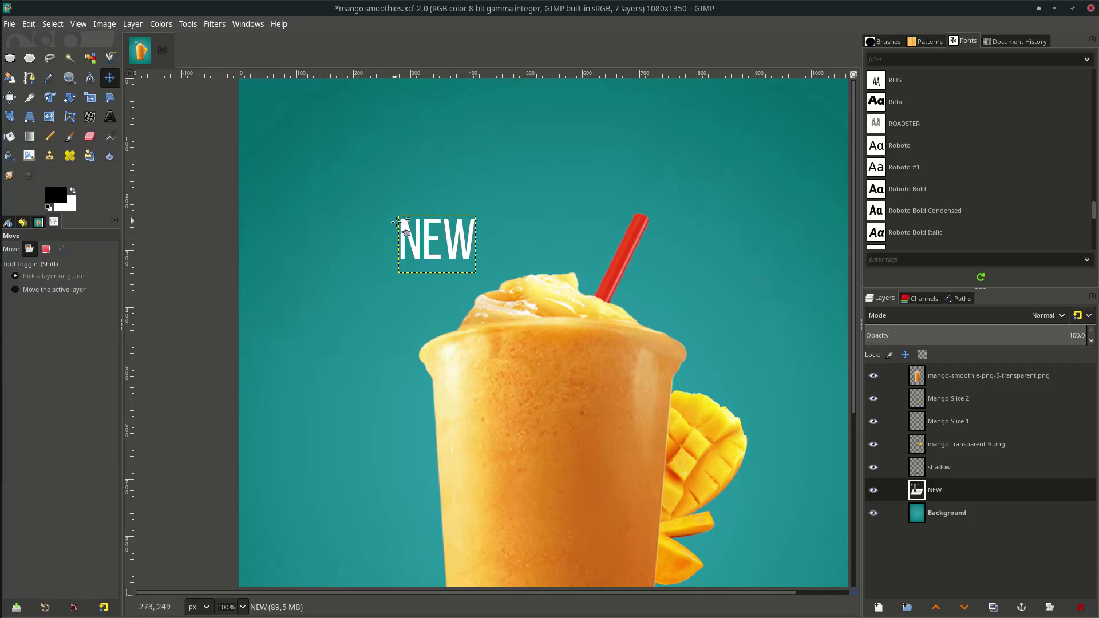
pyautogui.moveTo(434, 251)
pyautogui.mouseDown()
pyautogui.moveTo(405, 164)
pyautogui.moveTo(385, 181)
pyautogui.mouseUp()
pyautogui.click(74, 98)
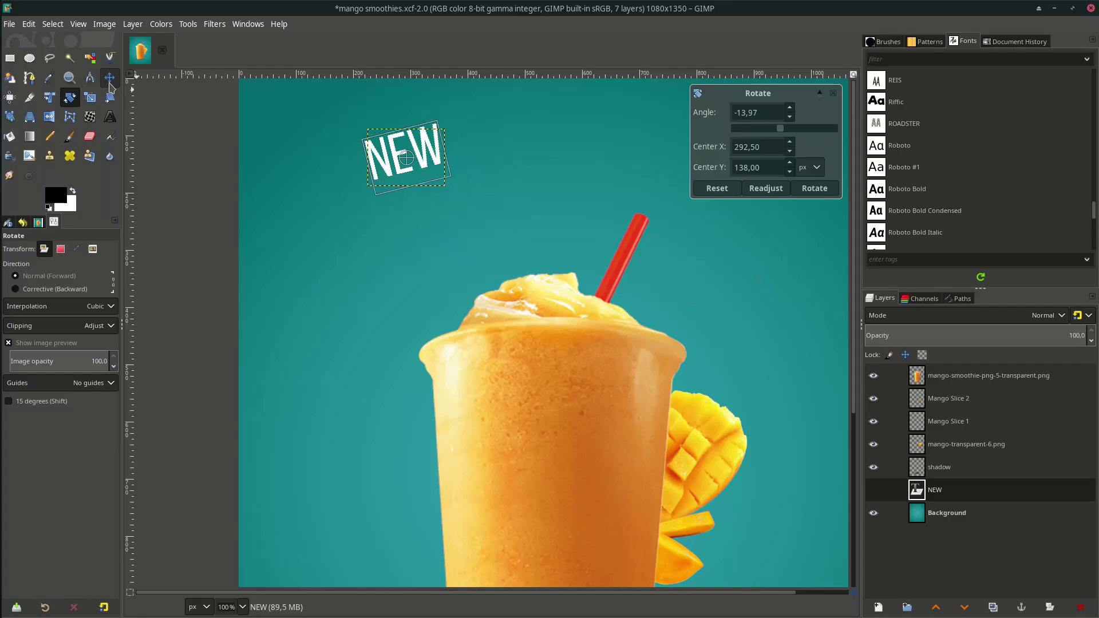
pyautogui.click(109, 79)
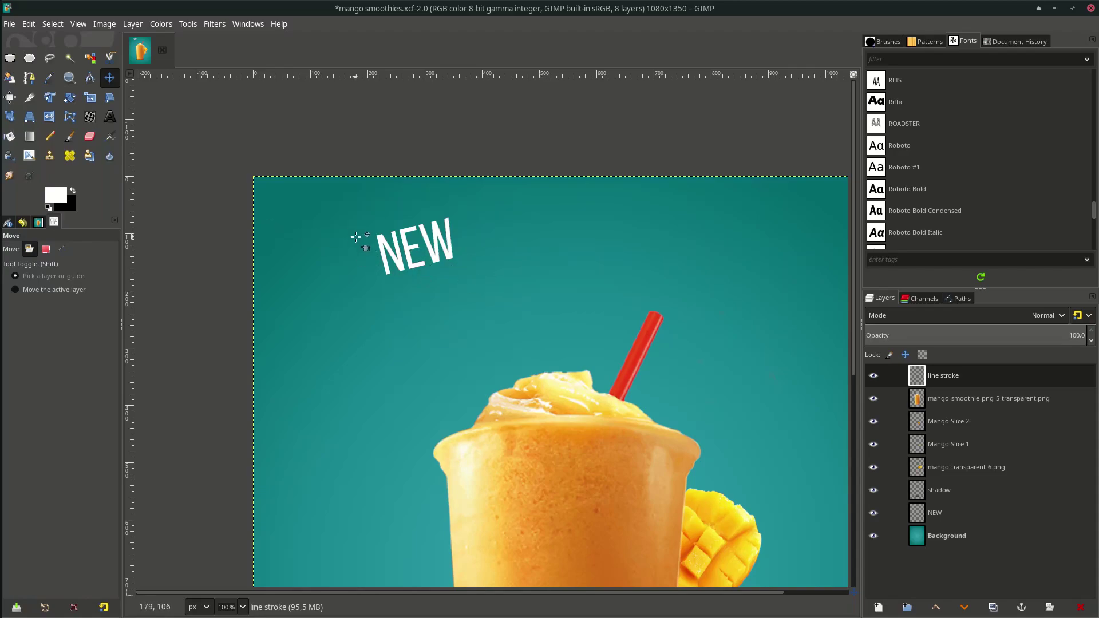
# Paint trial white brush strokes right of NEW, then undo them.
pyautogui.click(69, 136)
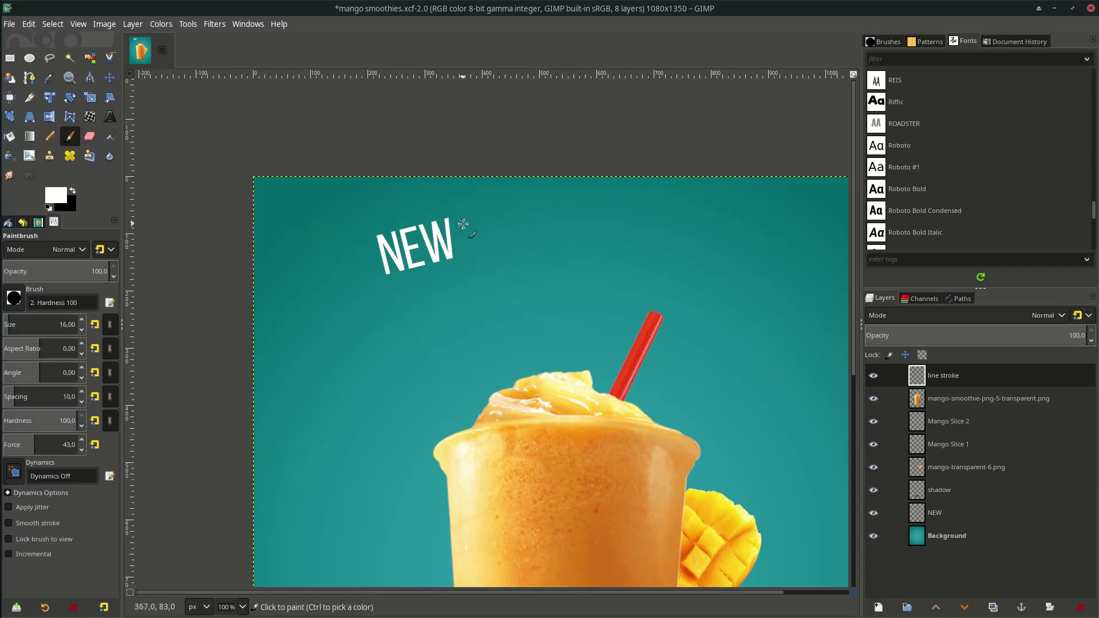
pyautogui.moveTo(462, 224)
pyautogui.mouseDown()
pyautogui.moveTo(500, 205)
pyautogui.moveTo(506, 230)
pyautogui.moveTo(519, 226)
pyautogui.moveTo(509, 260)
pyautogui.mouseUp()
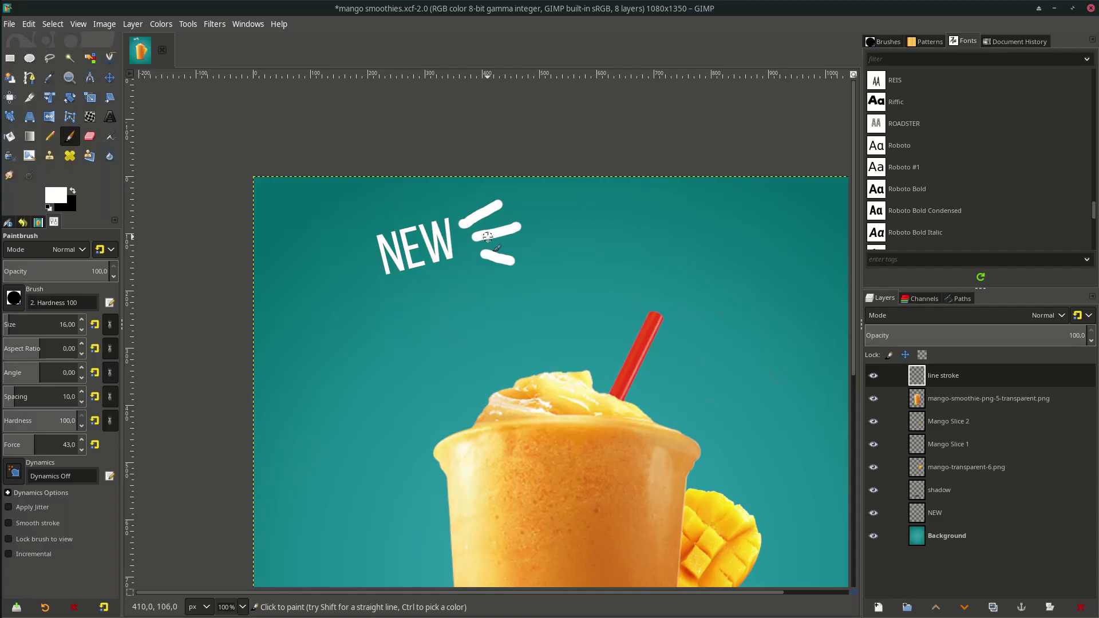
pyautogui.press('ctrl')
pyautogui.hotkey('ctrl', 'z')
pyautogui.hotkey('ctrl', 'z')
pyautogui.hotkey('ctrl', 'z')
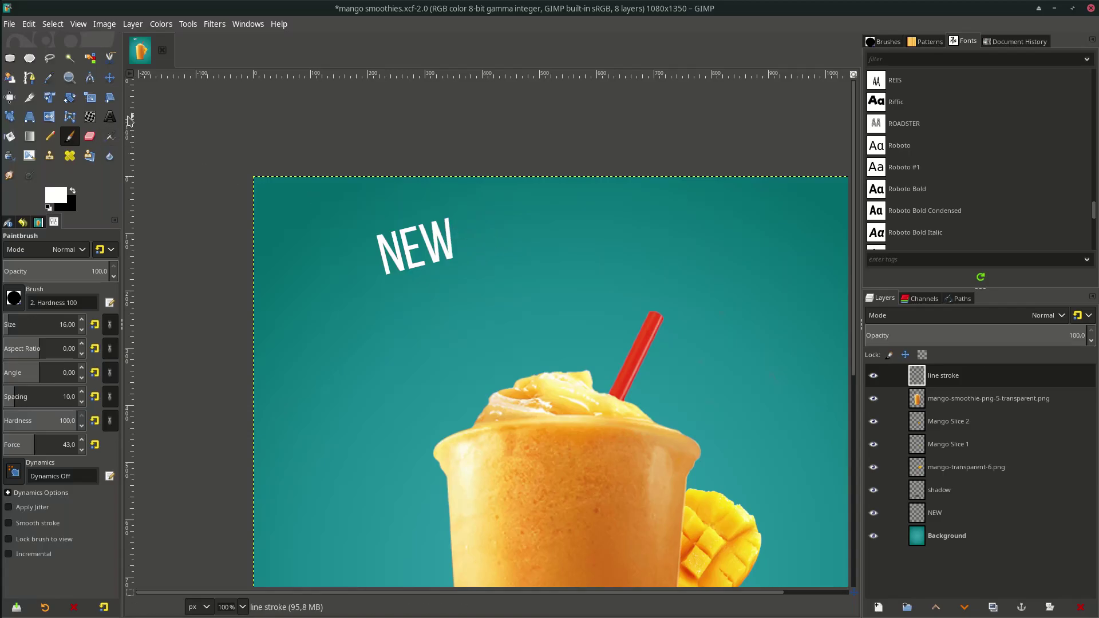
# Draw a short two-point path up-right of NEW.
pyautogui.click(29, 77)
pyautogui.scroll(2, 445, 233)
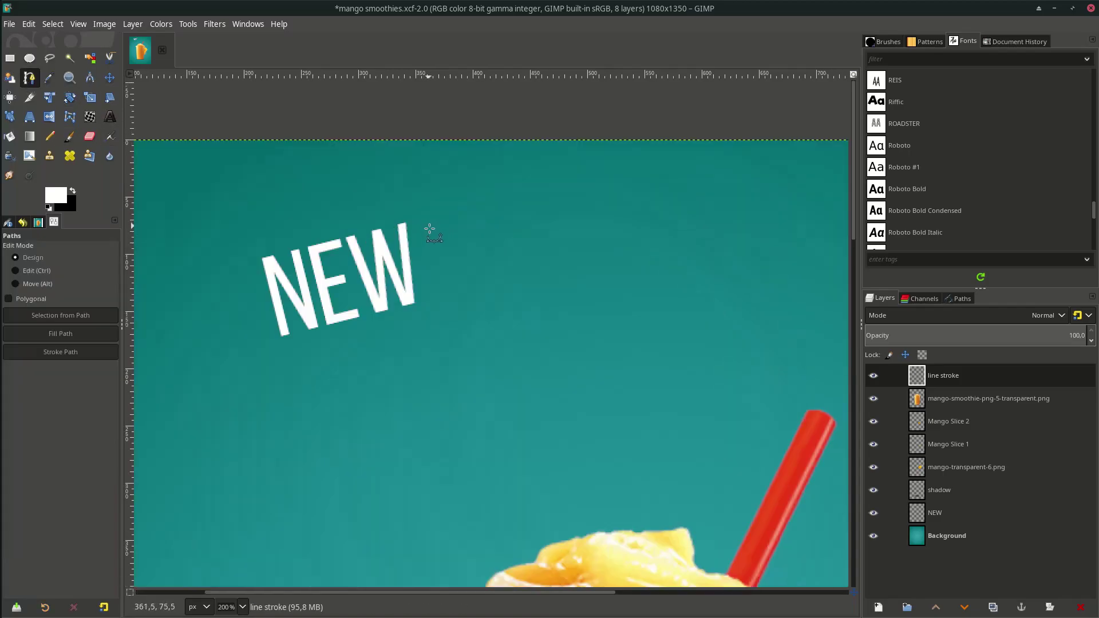
pyautogui.click(439, 229)
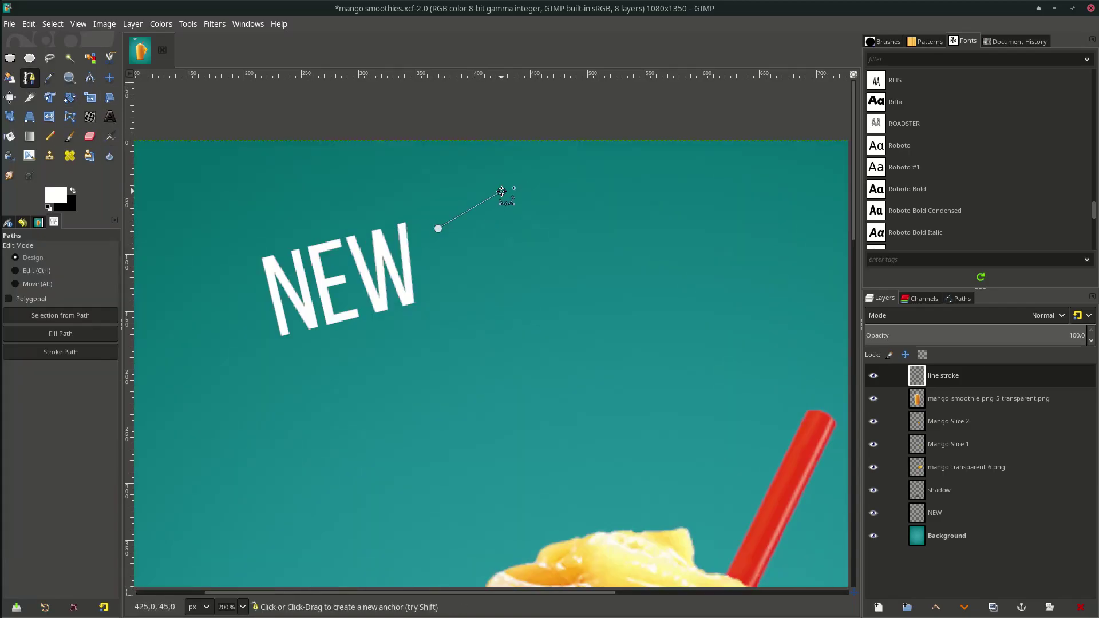
pyautogui.click(501, 192)
pyautogui.scroll(1, 477, 249)
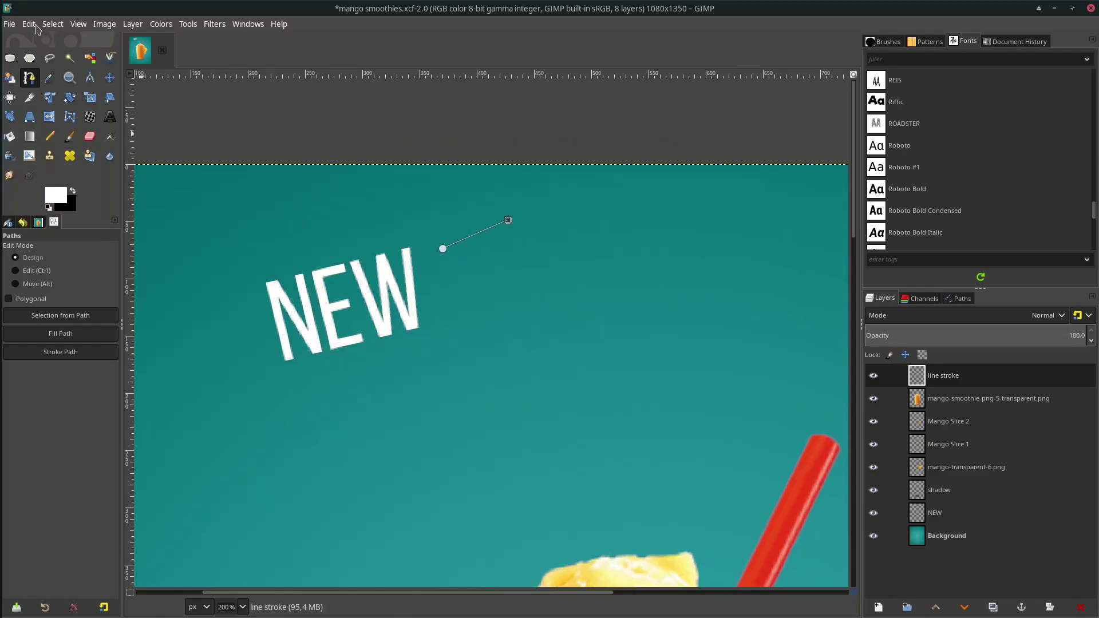
# Stroke the path as a thick line in ffd609 yellow.
pyautogui.click(35, 27)
pyautogui.click(163, 349)
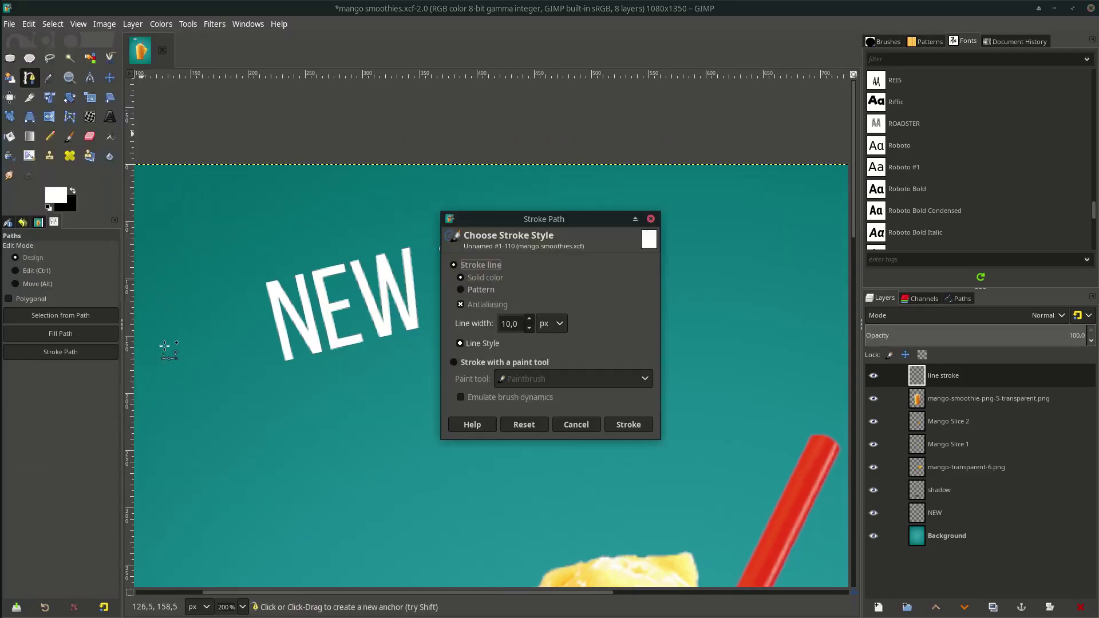
pyautogui.moveTo(529, 221); pyautogui.dragTo(713, 180)
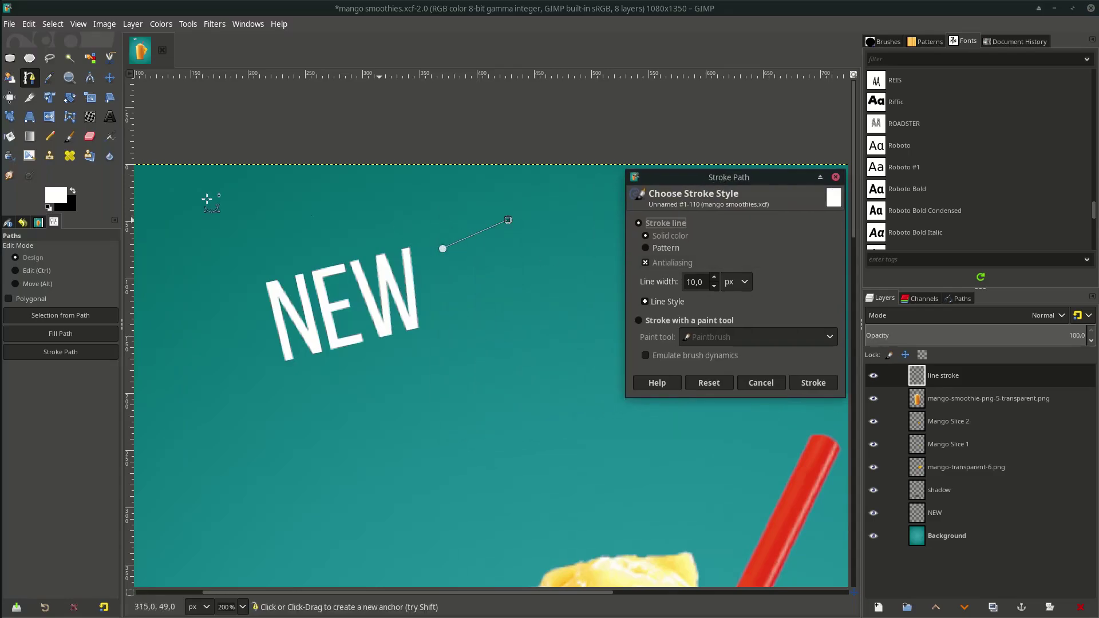
pyautogui.click(55, 199)
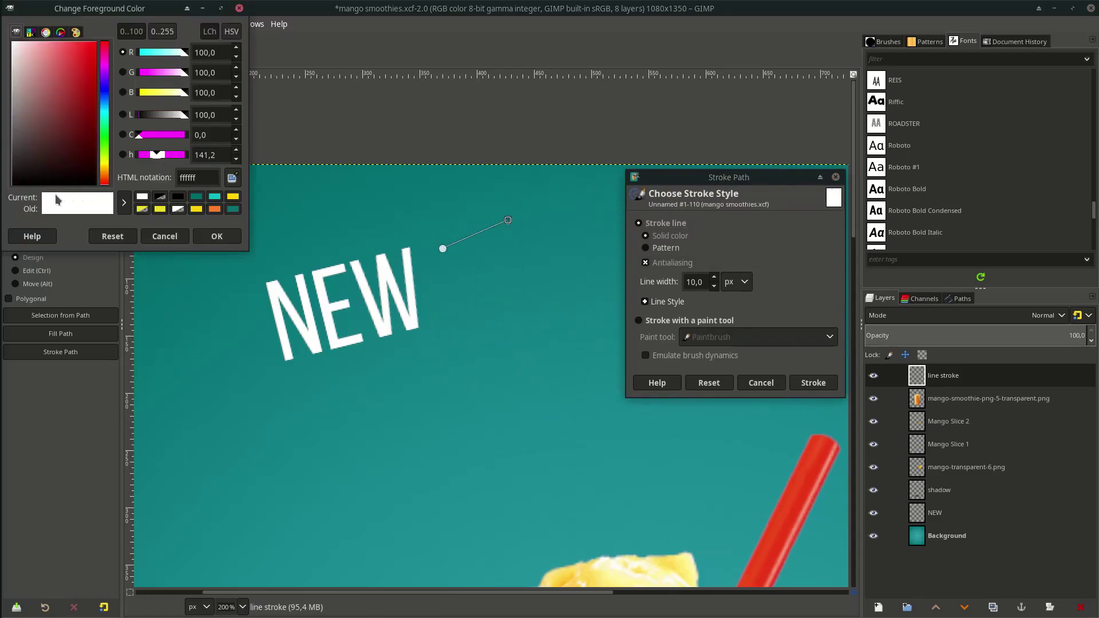
pyautogui.doubleClick(183, 177)
pyautogui.write('ffd609')
pyautogui.click(216, 236)
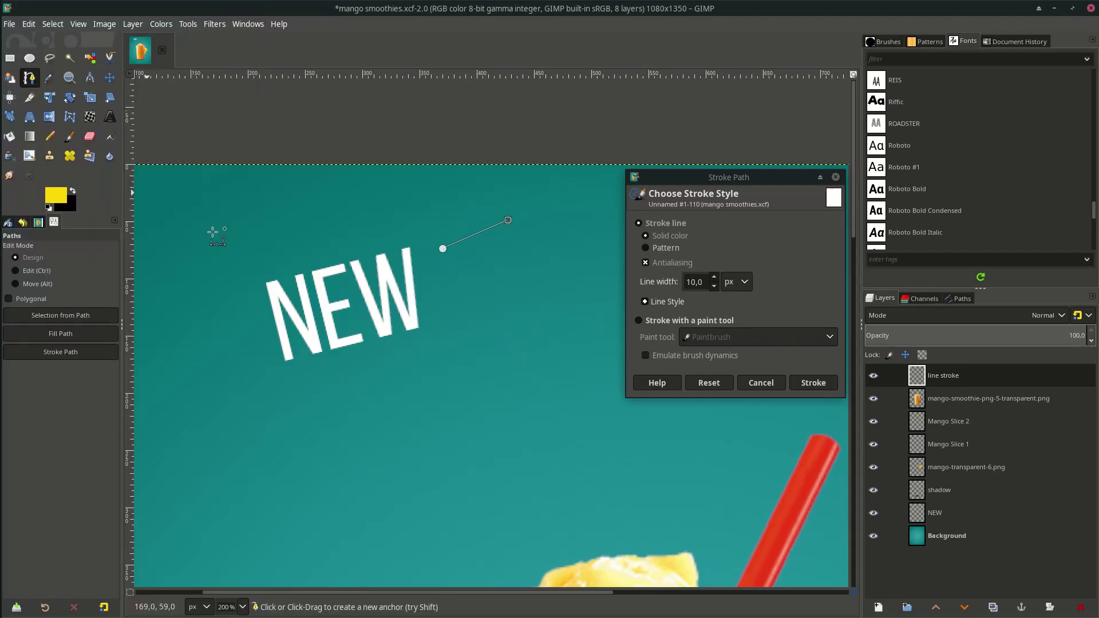
pyautogui.click(813, 384)
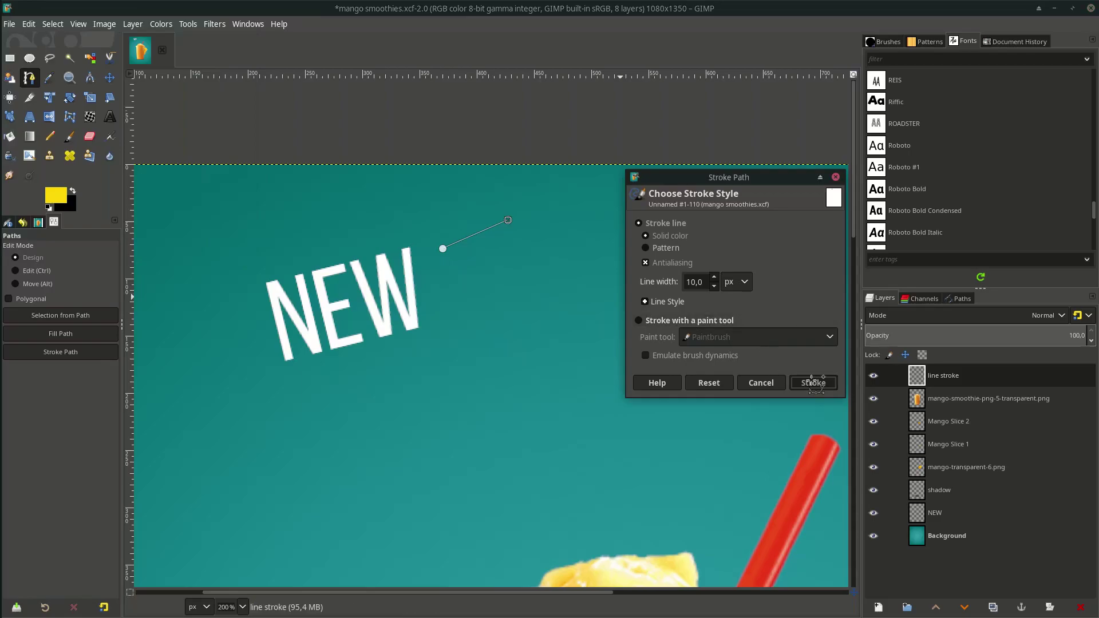
pyautogui.click(110, 78)
pyautogui.scroll(-2, 443, 248)
pyautogui.scroll(2, 576, 300)
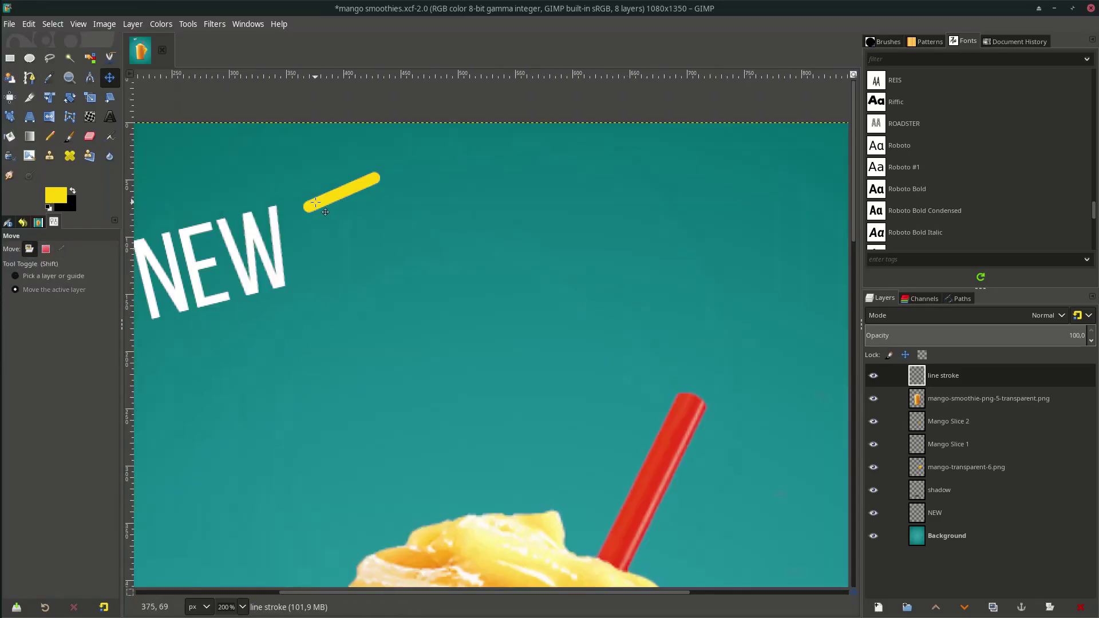
pyautogui.hscroll(-3, 399, 225)
pyautogui.scroll(1, 400, 225)
pyautogui.hscroll(2, 542, 228)
# Stroke two more short yellow burst lines to the right of NEW.
pyautogui.press('b')
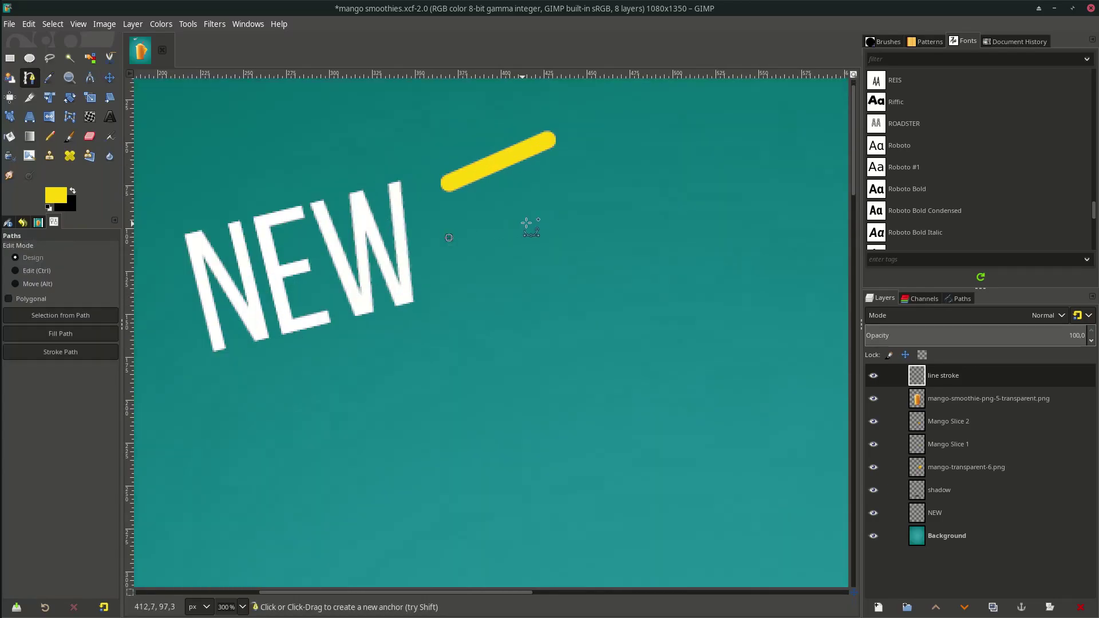
pyautogui.click(449, 237)
pyautogui.click(542, 222)
pyautogui.click(28, 24)
pyautogui.click(61, 348)
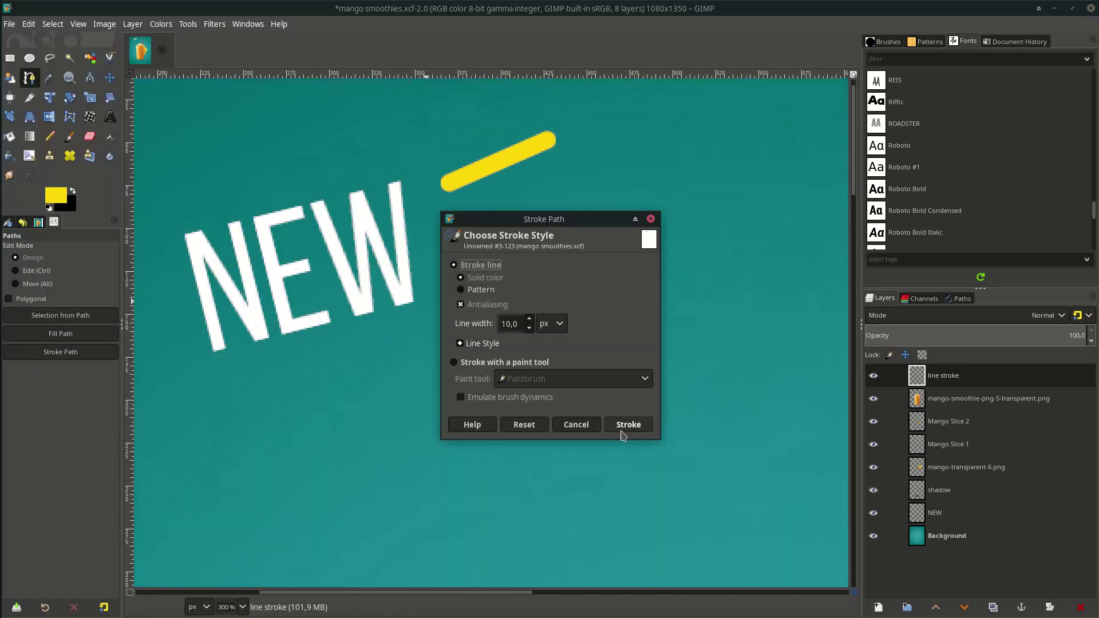
pyautogui.click(626, 425)
pyautogui.press('Escape')
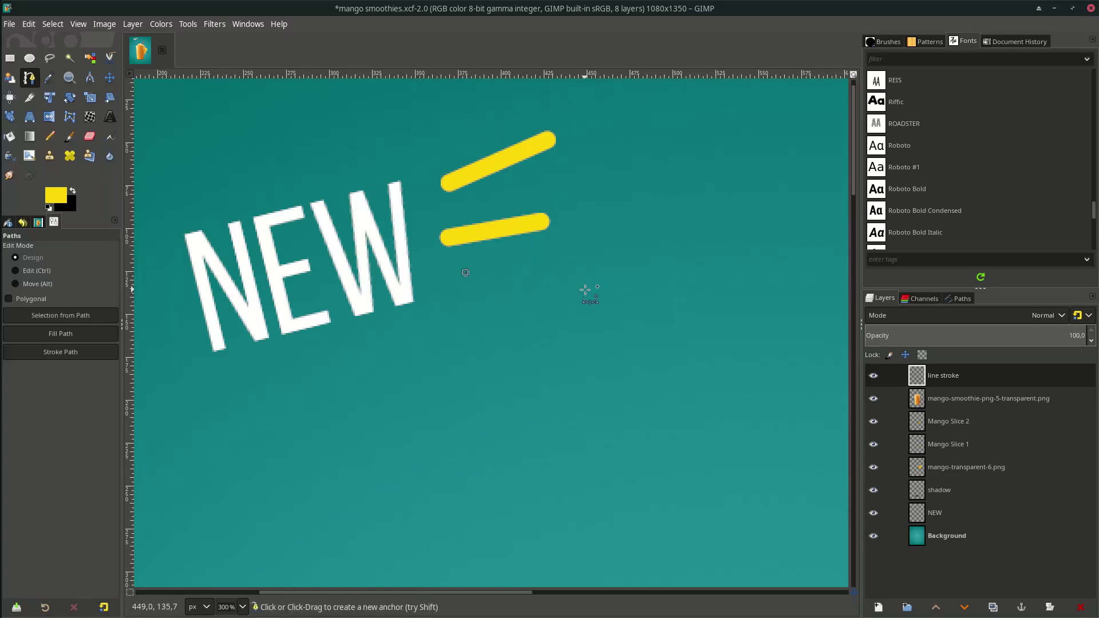
pyautogui.click(457, 285)
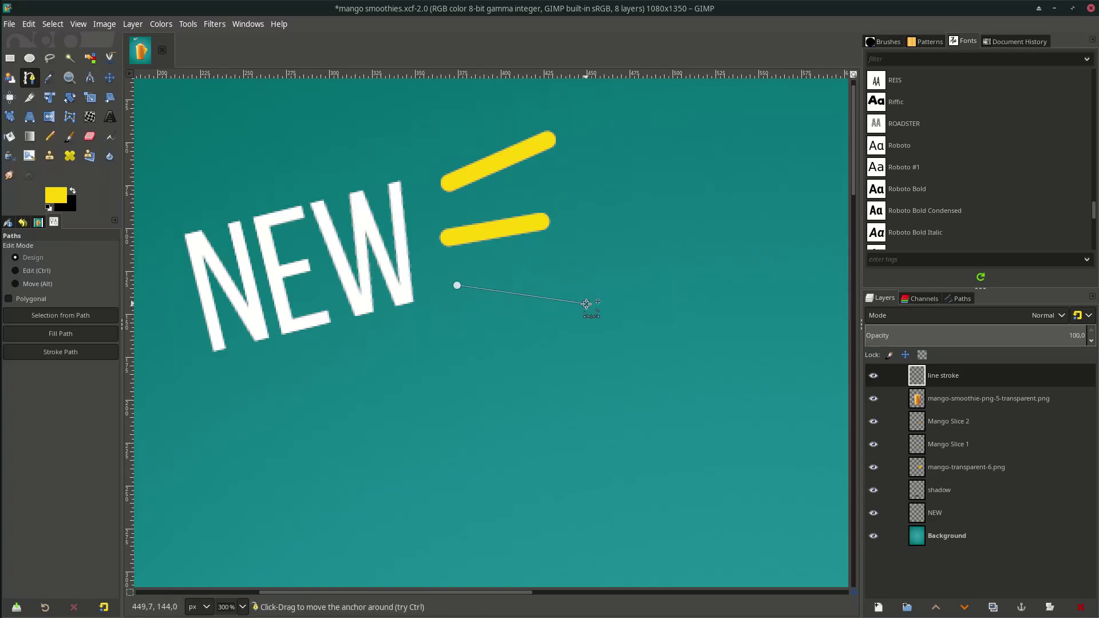
pyautogui.click(585, 304)
pyautogui.click(28, 24)
pyautogui.click(140, 357)
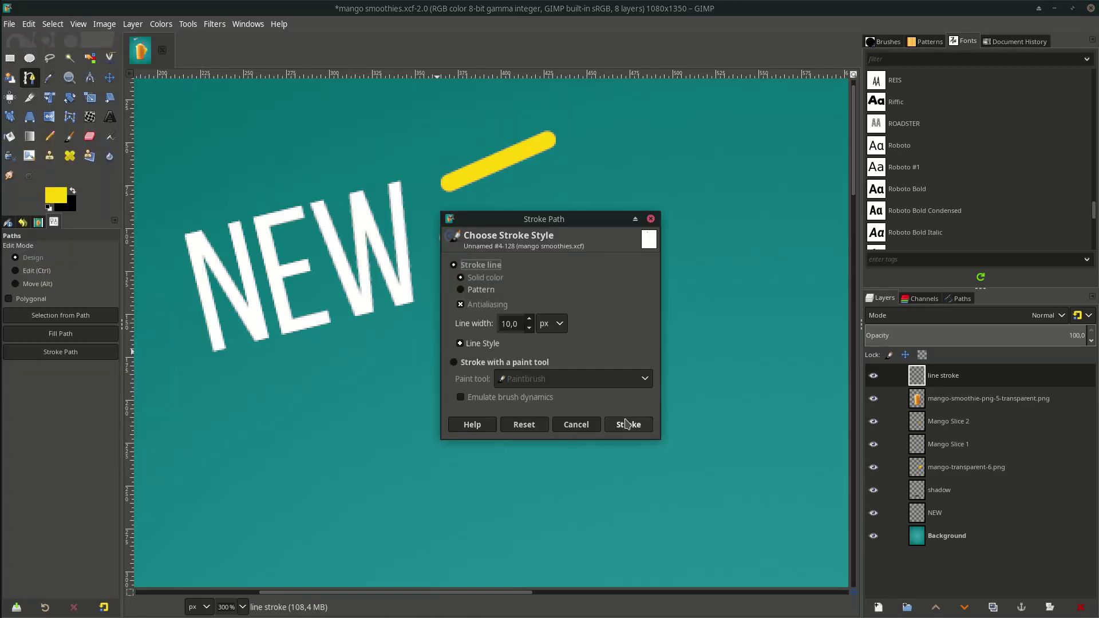
pyautogui.click(626, 425)
pyautogui.press('Escape')
# Stroke three short yellow burst lines to the left of NEW.
pyautogui.press('-')
pyautogui.press('-')
pyautogui.click(241, 175)
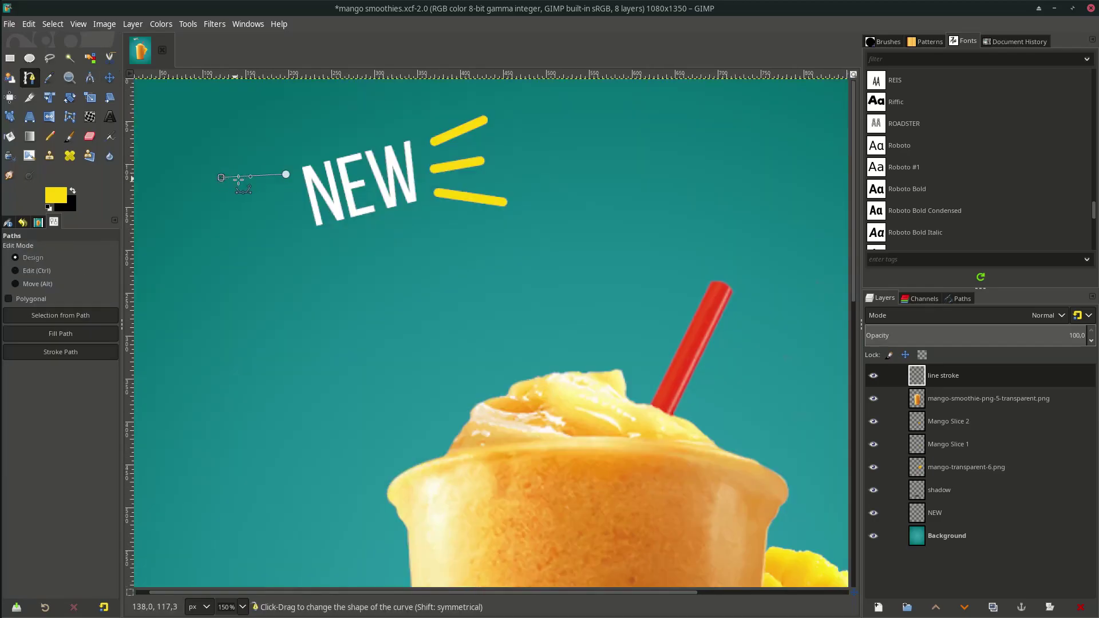
pyautogui.click(28, 23)
pyautogui.click(61, 349)
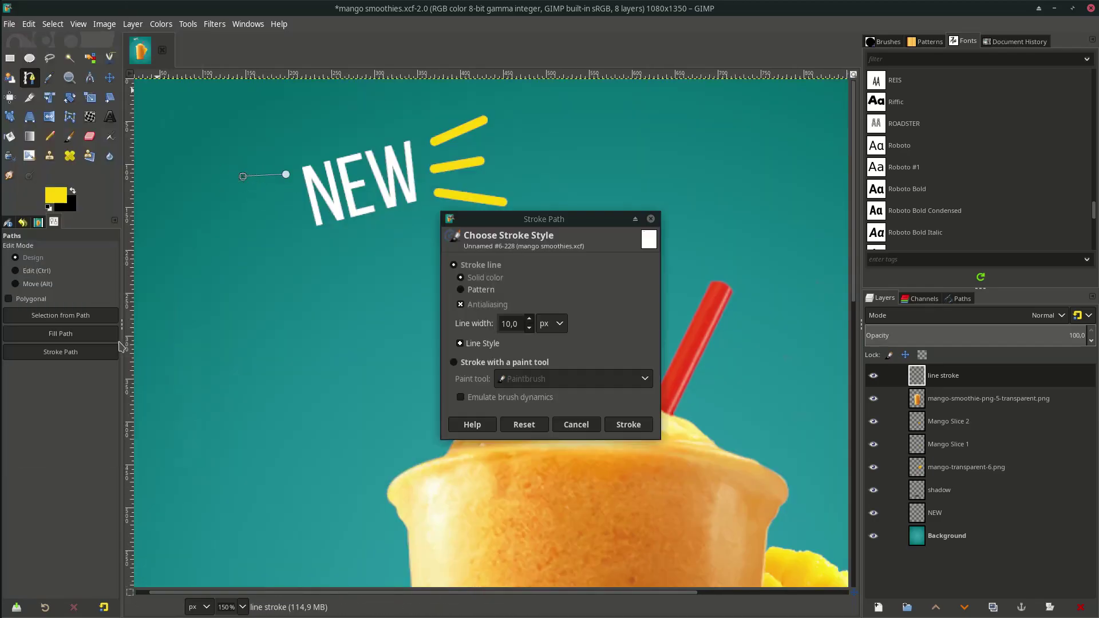
pyautogui.click(632, 425)
pyautogui.click(283, 202)
pyautogui.click(232, 214)
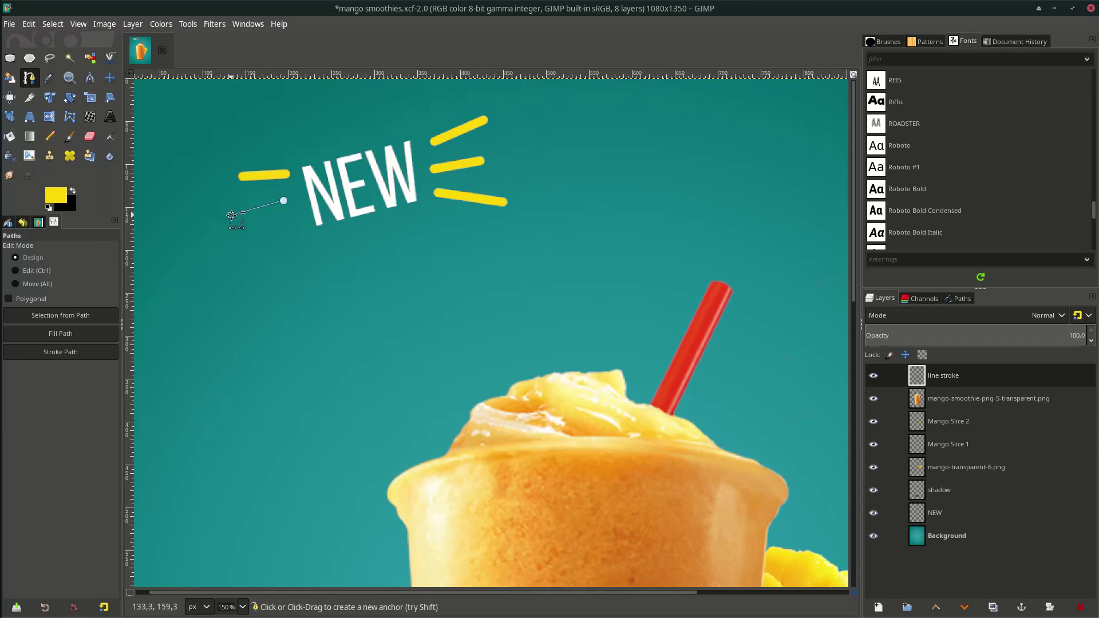
pyautogui.click(53, 23)
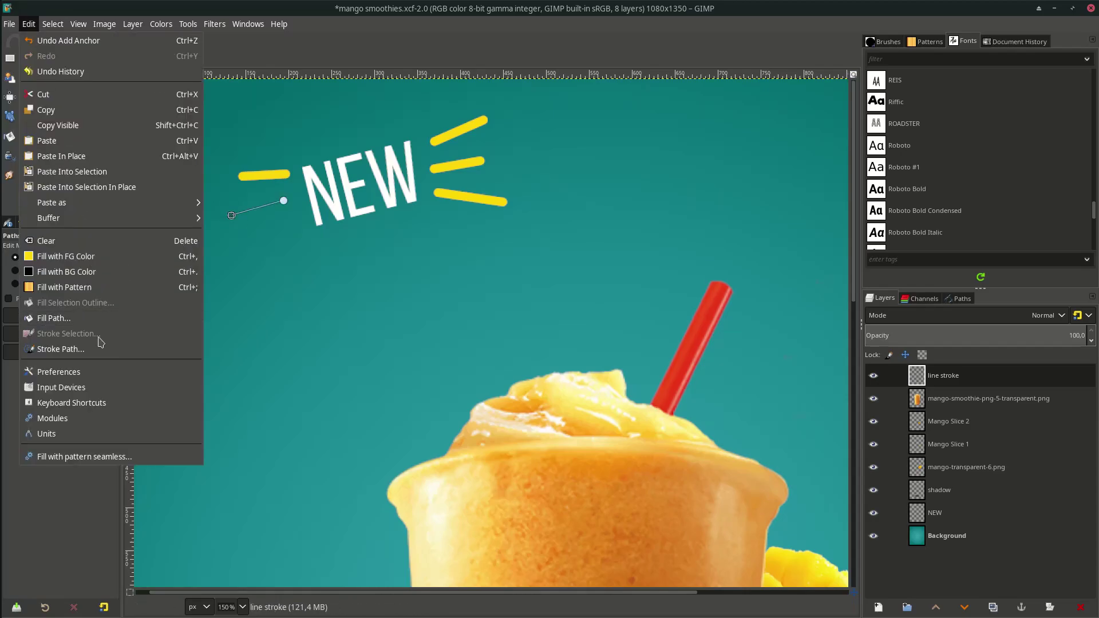
pyautogui.click(34, 346)
pyautogui.click(631, 423)
pyautogui.click(286, 230)
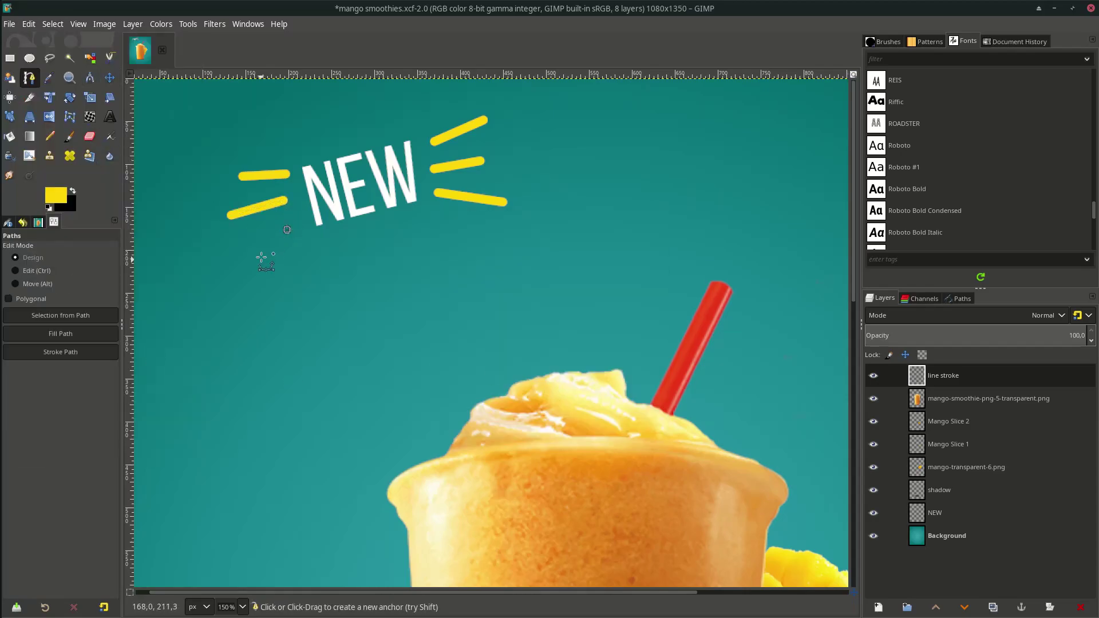
pyautogui.click(262, 243)
pyautogui.click(28, 24)
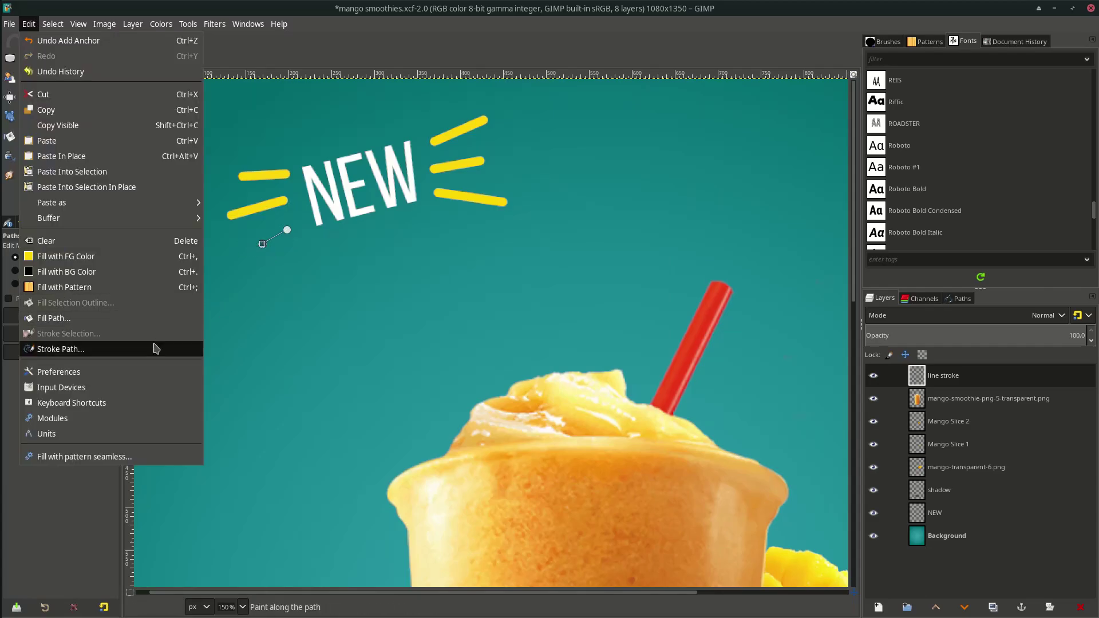
pyautogui.click(194, 349)
pyautogui.click(630, 423)
# Add yellow Always Fresh! text at 120 px and place it above the cup.
pyautogui.press('1')
pyautogui.press('t')
pyautogui.click(307, 288)
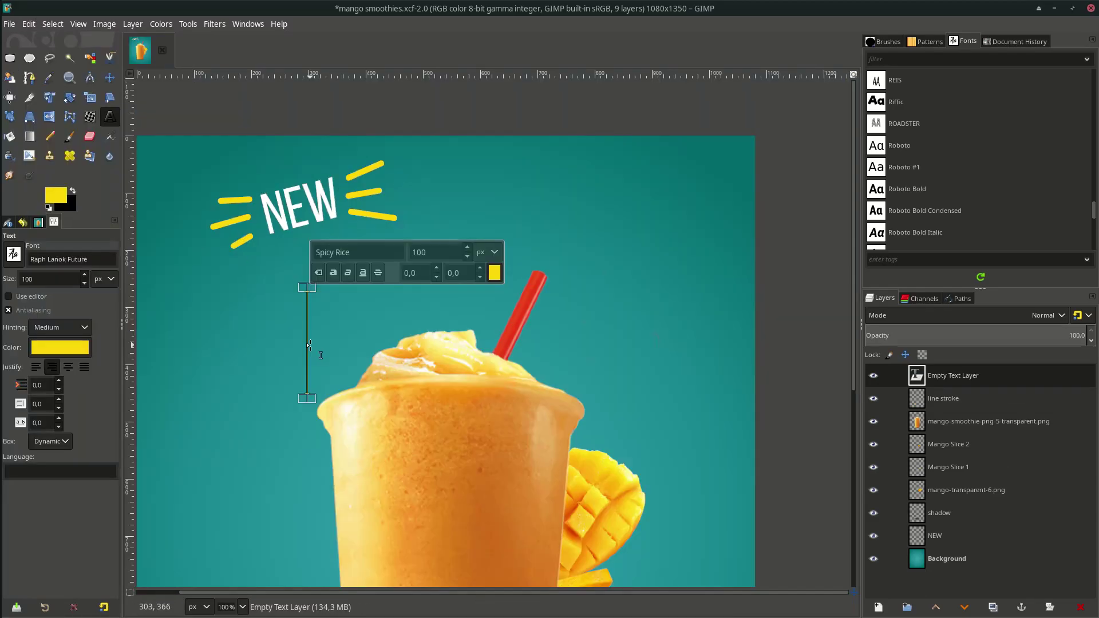
pyautogui.write('Always Fresh!')
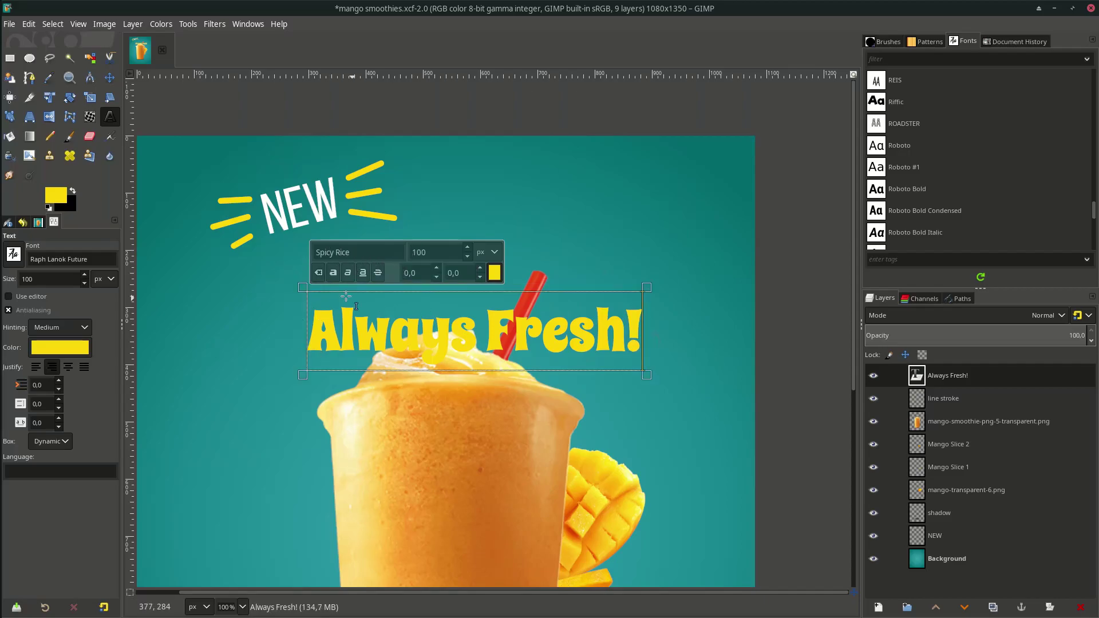
pyautogui.hotkey('ctrl', 'a')
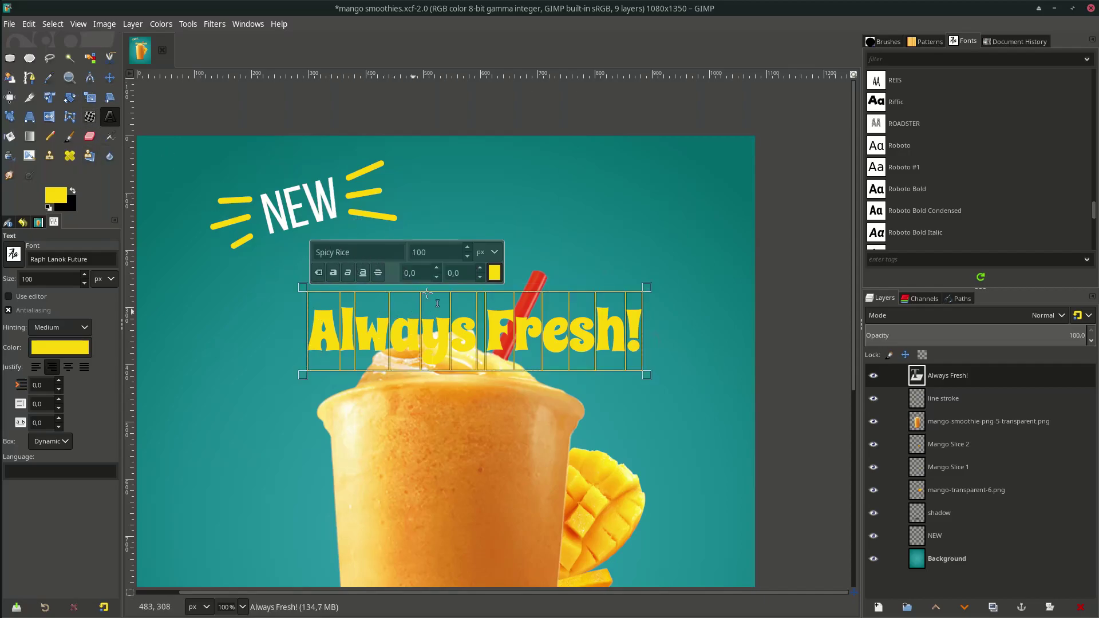
pyautogui.click(469, 249)
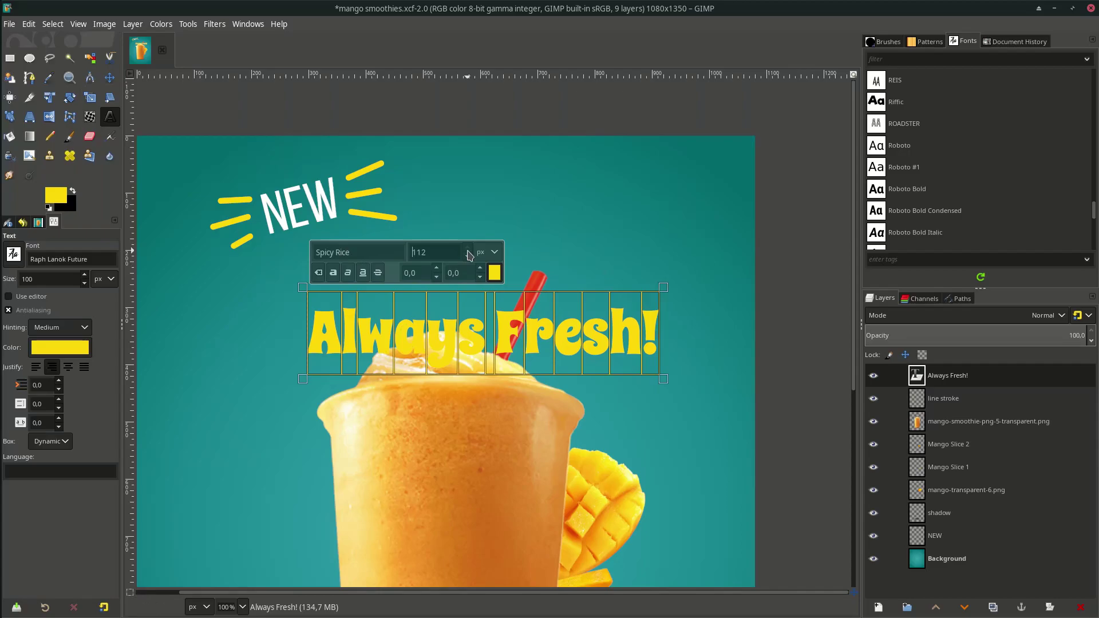
pyautogui.click(110, 77)
pyautogui.moveTo(390, 320); pyautogui.dragTo(325, 303)
pyautogui.press('-')
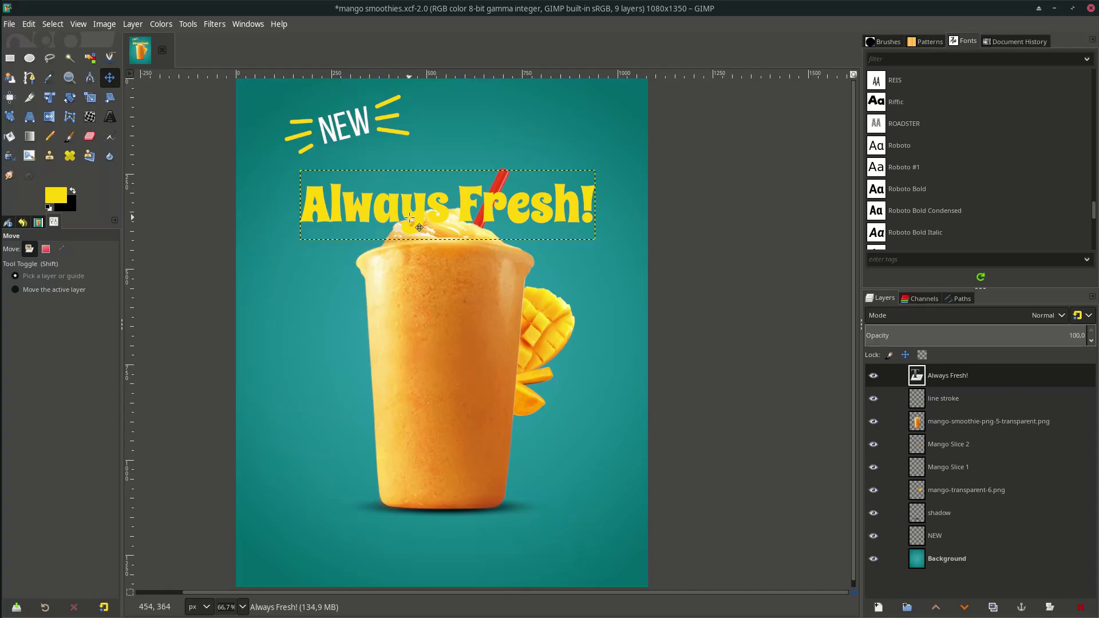
# Draw a two-anchor arched path across the Always Fresh! headline.
pyautogui.press('b')
pyautogui.click(304, 190)
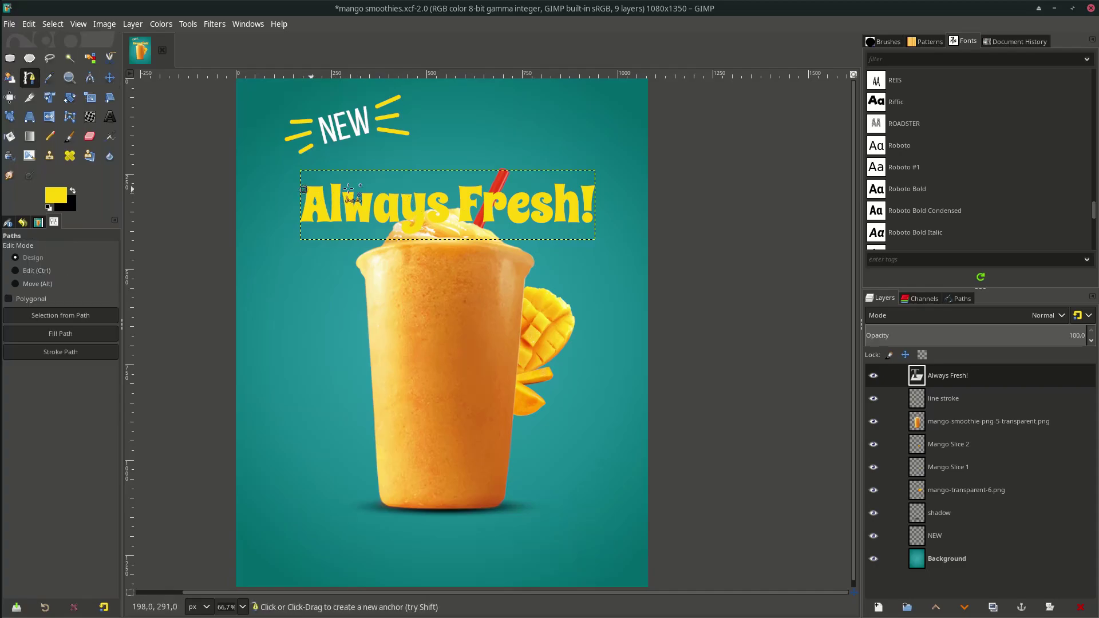
pyautogui.moveTo(589, 193); pyautogui.dragTo(750, 251)
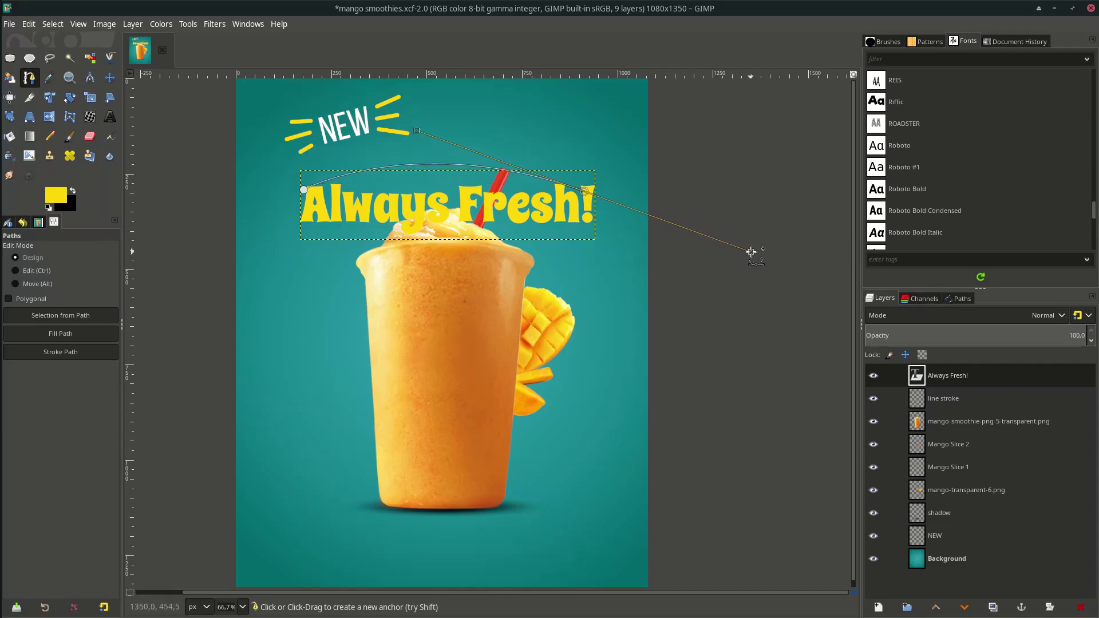
pyautogui.click(111, 80)
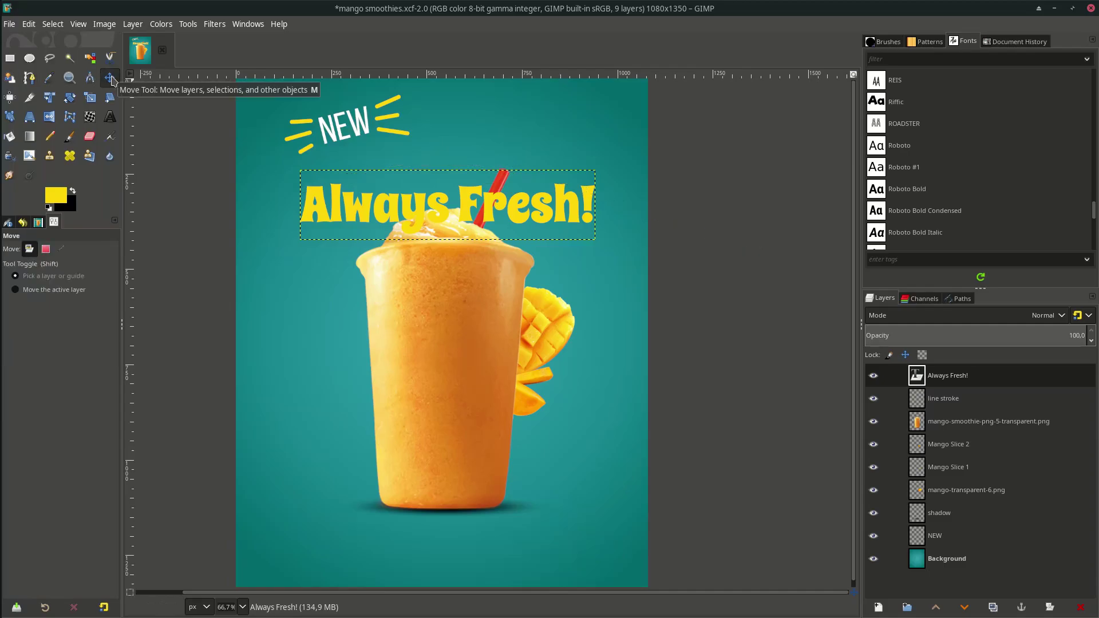
# Warp the Always Fresh! text along the arched path and begin a new layer.
pyautogui.rightClick(968, 382)
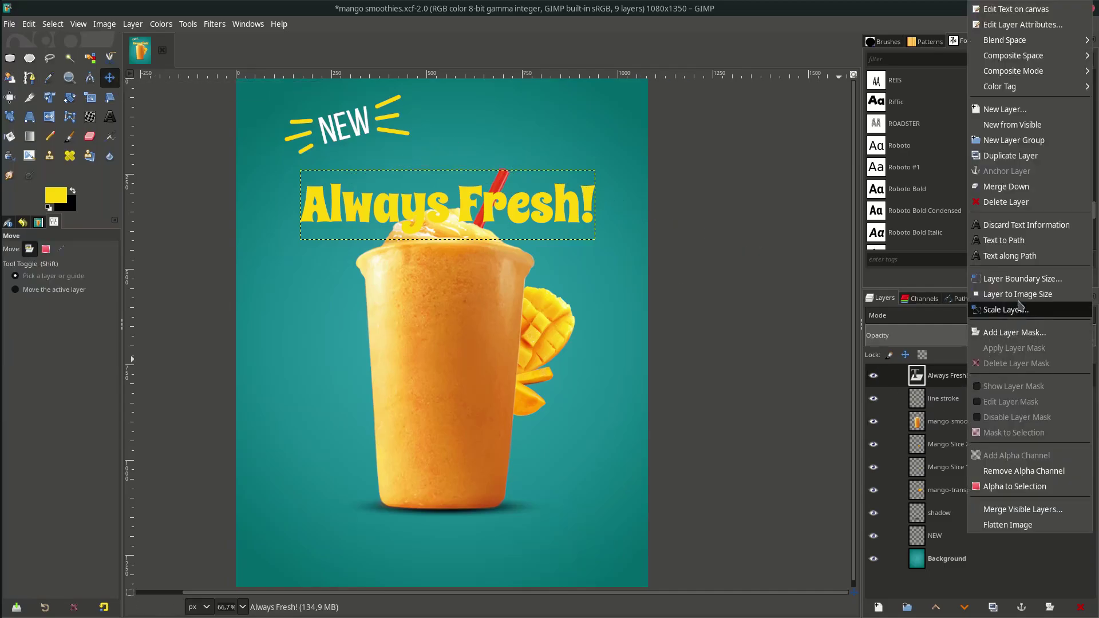
pyautogui.click(1011, 256)
pyautogui.press('1')
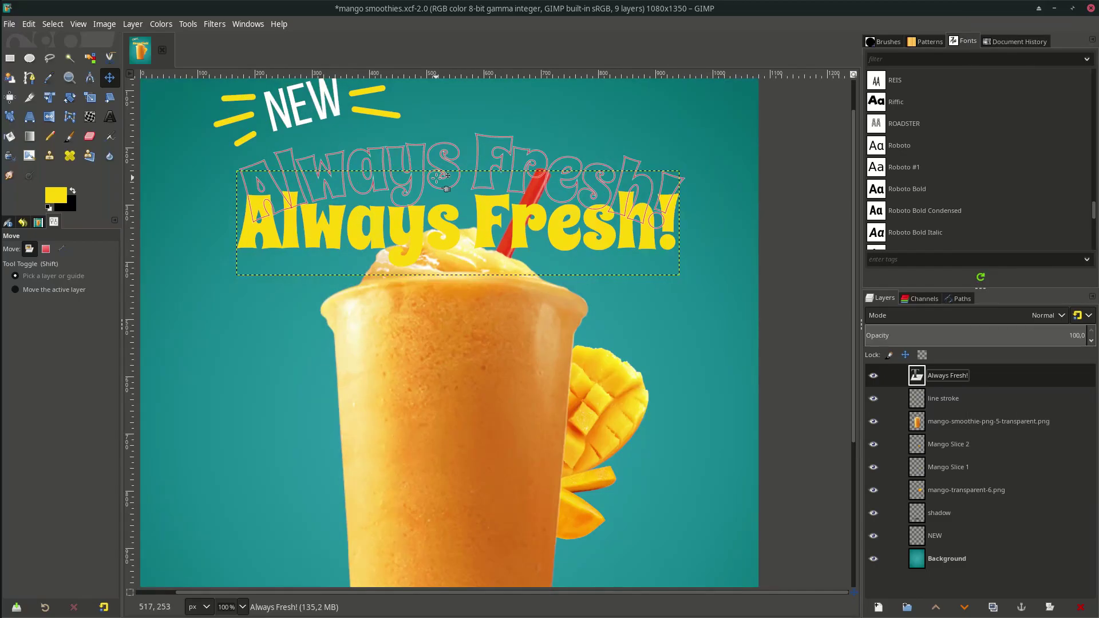
pyautogui.keyDown('ctrl'); pyautogui.scroll(-1, 443, 188); pyautogui.keyUp('ctrl')
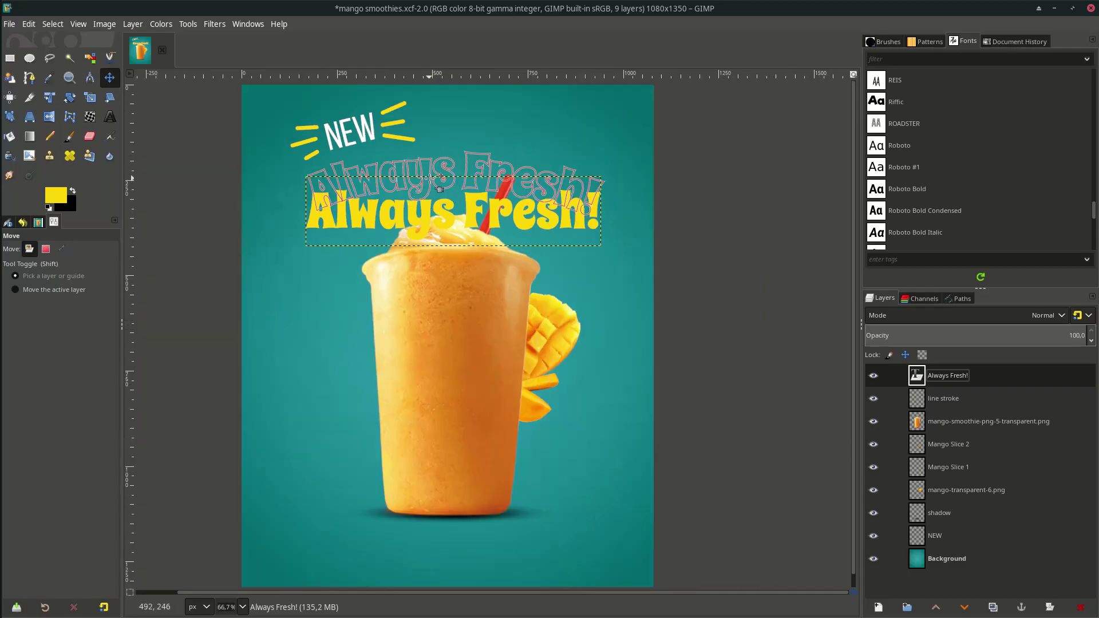
pyautogui.click(877, 606)
pyautogui.write('Text Always Fresh')
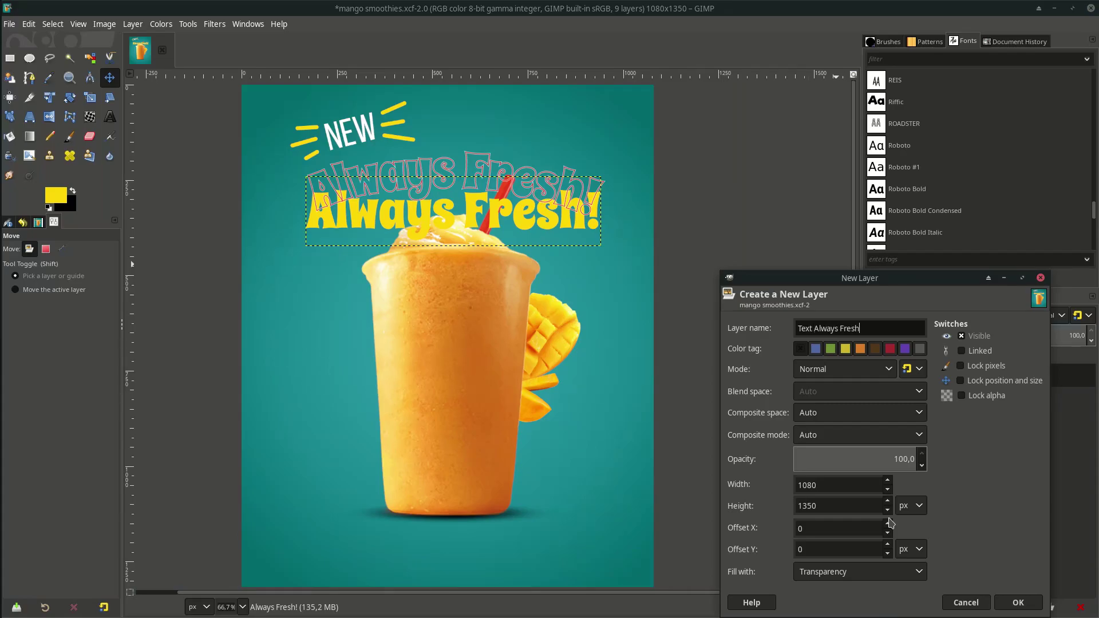
# Create the Text Always Fresh layer and fill the curved text path solid yellow.
pyautogui.press('Return')
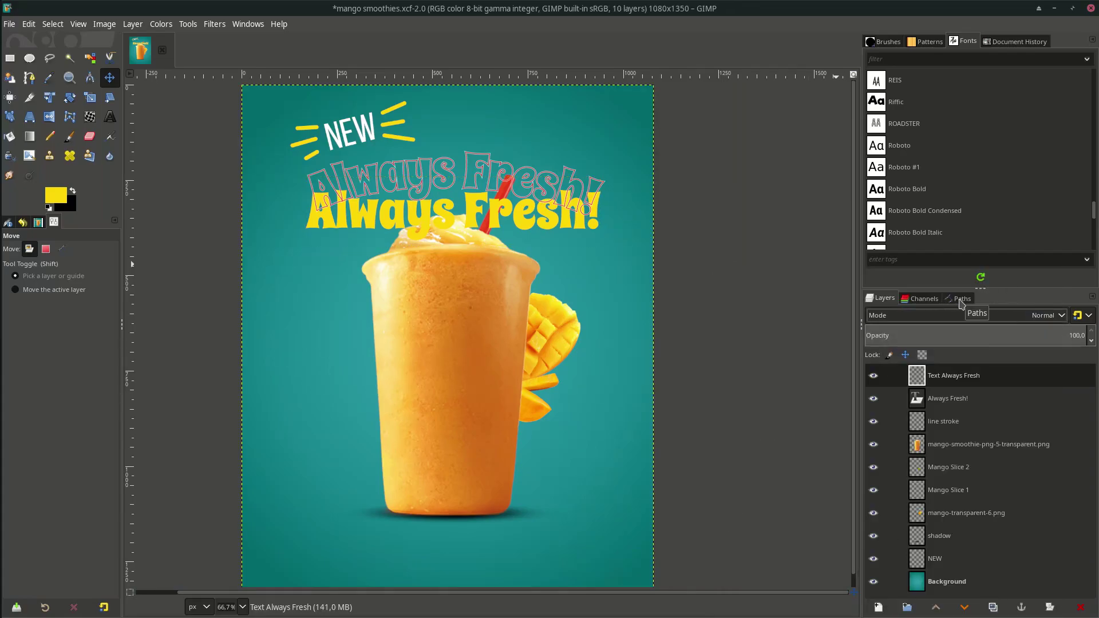
pyautogui.click(960, 300)
pyautogui.rightClick(943, 339)
pyautogui.click(980, 252)
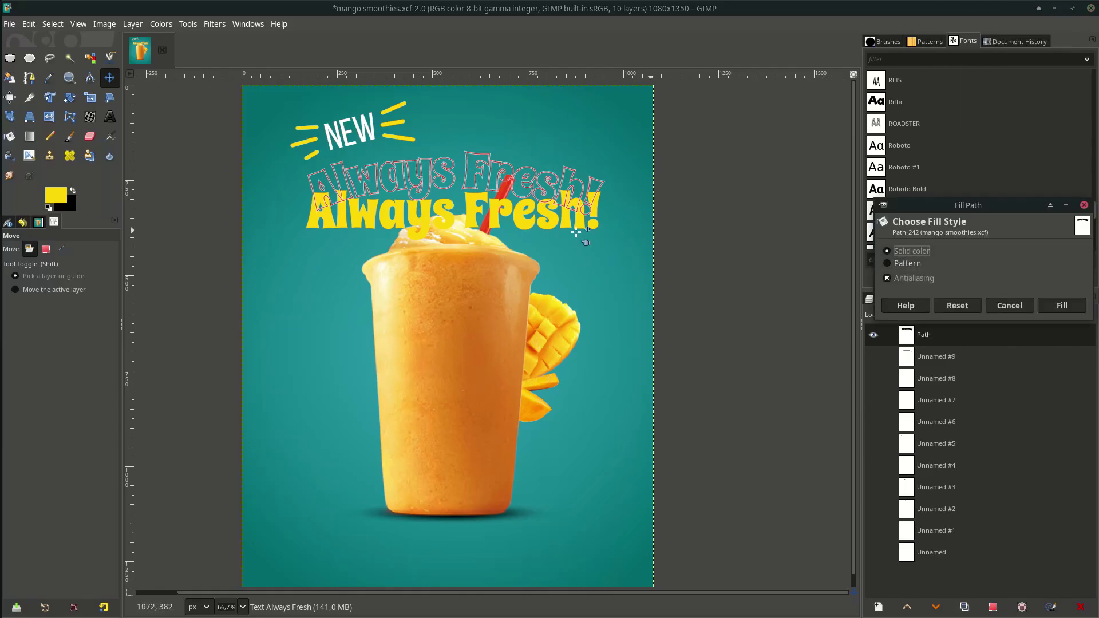
pyautogui.click(1063, 306)
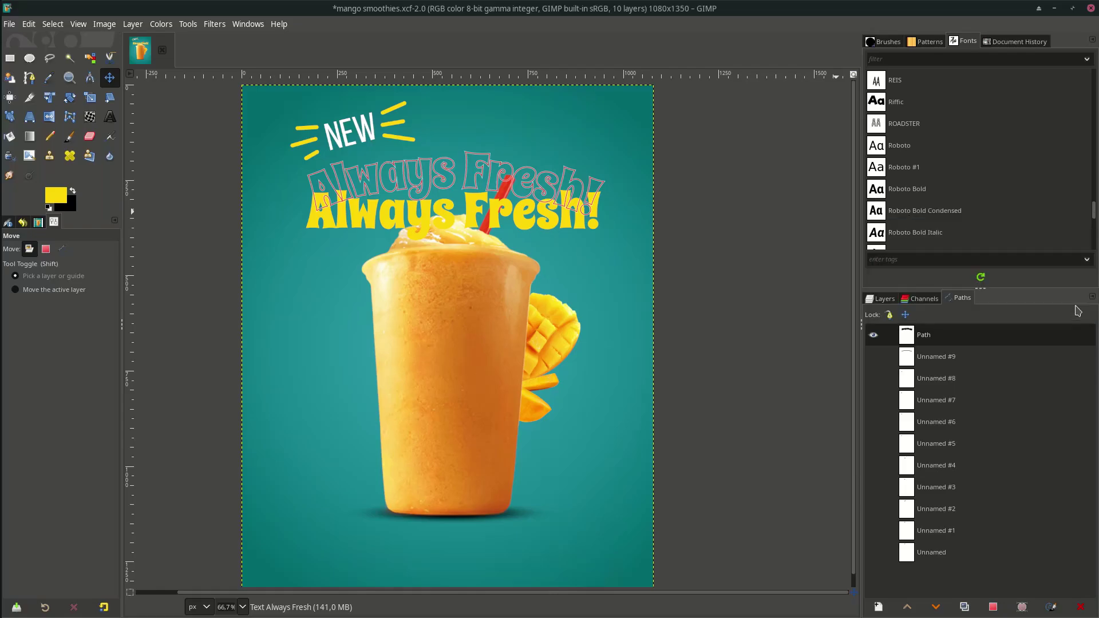
# Hide the straight Always Fresh! and move the curved text beneath the cup image.
pyautogui.click(888, 304)
pyautogui.doubleClick(959, 401)
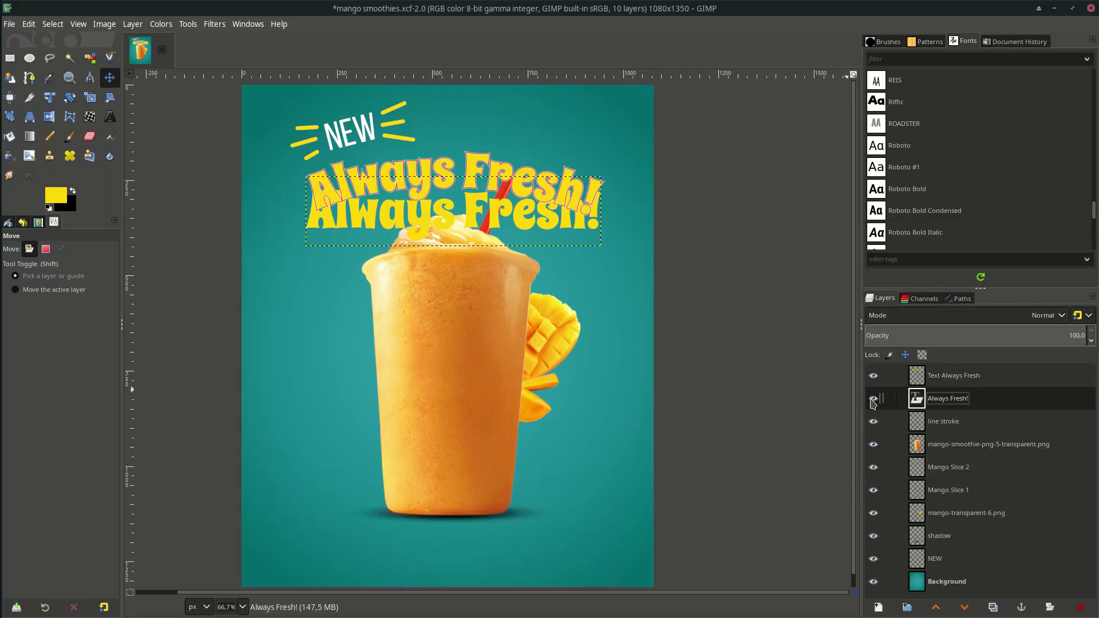
pyautogui.click(873, 399)
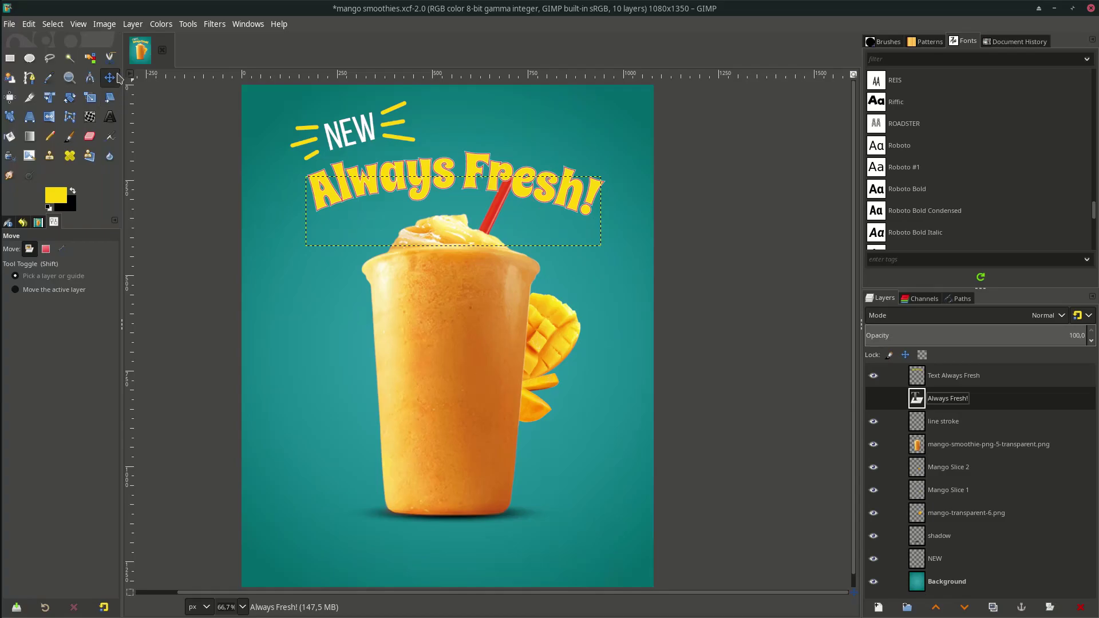
pyautogui.click(934, 383)
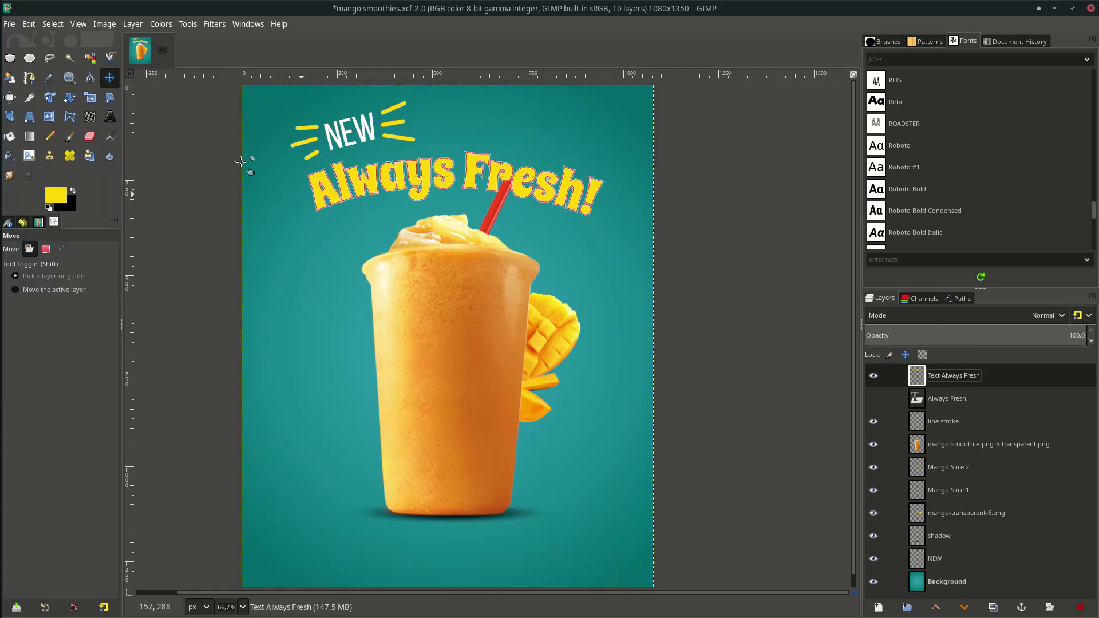
pyautogui.moveTo(474, 160); pyautogui.dragTo(474, 170)
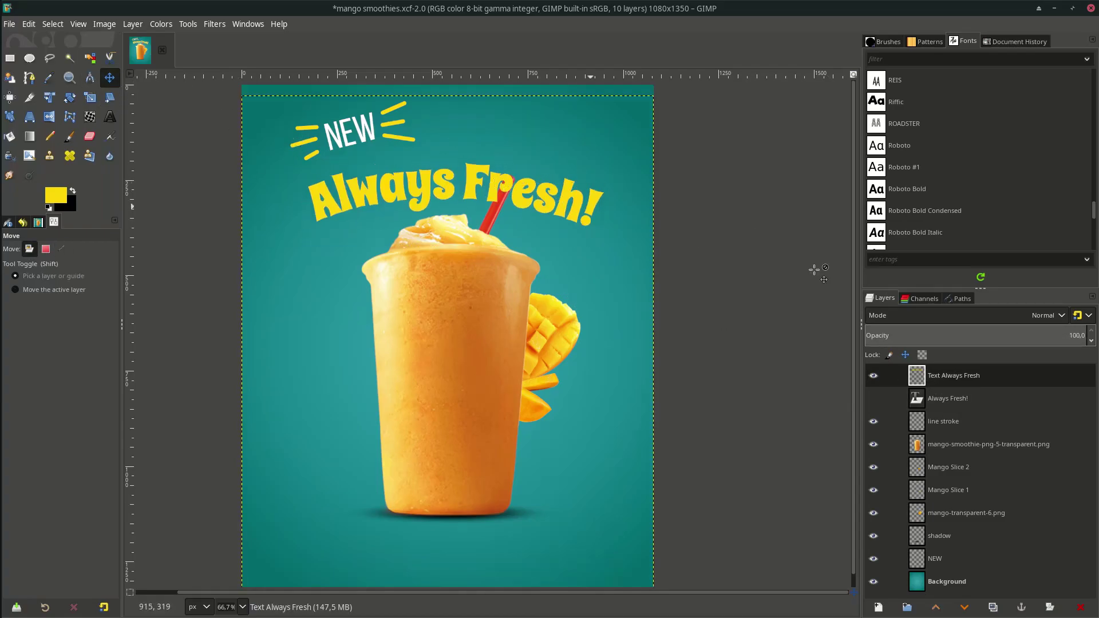
pyautogui.moveTo(944, 379); pyautogui.dragTo(966, 455)
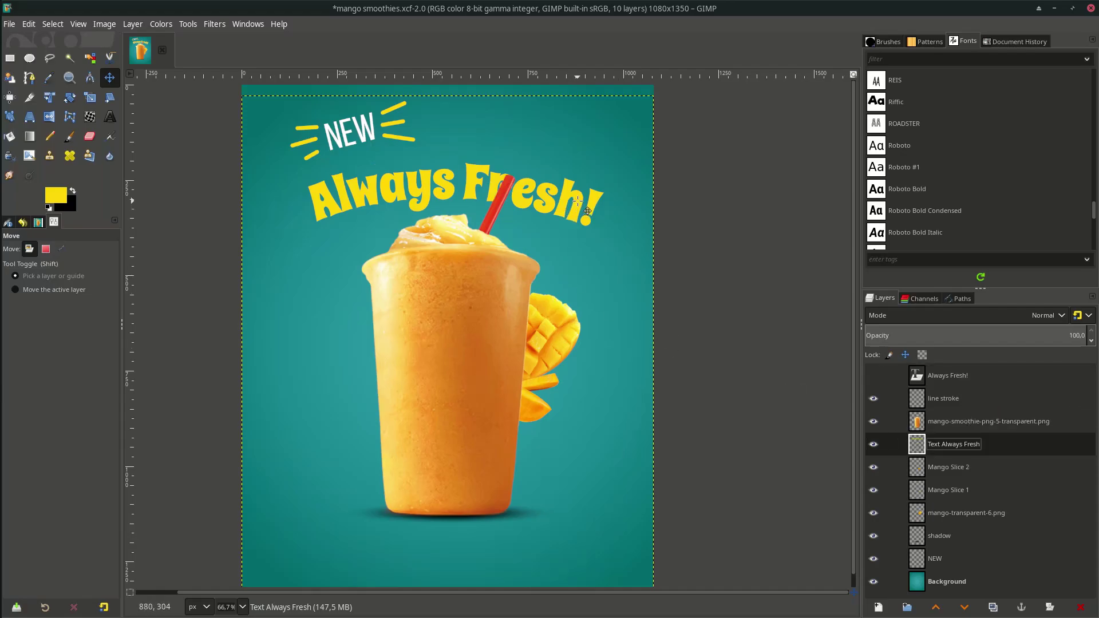
pyautogui.moveTo(587, 210); pyautogui.dragTo(586, 206)
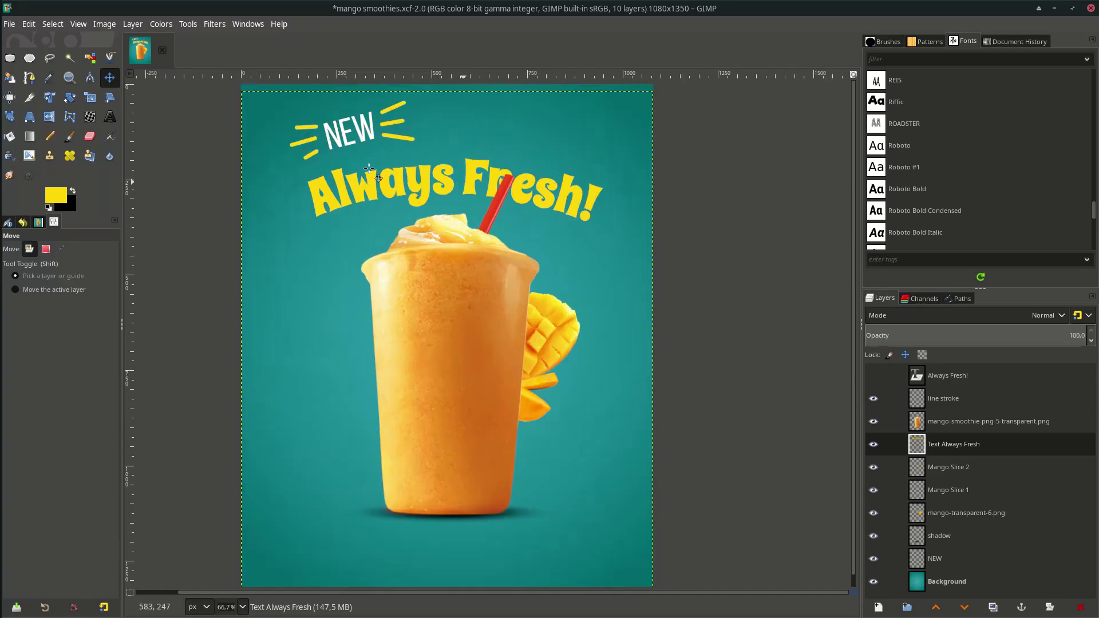
# Scale the curved Always Fresh! text to 1352x1690 with aspect ratio locked.
pyautogui.click(90, 97)
pyautogui.press('1')
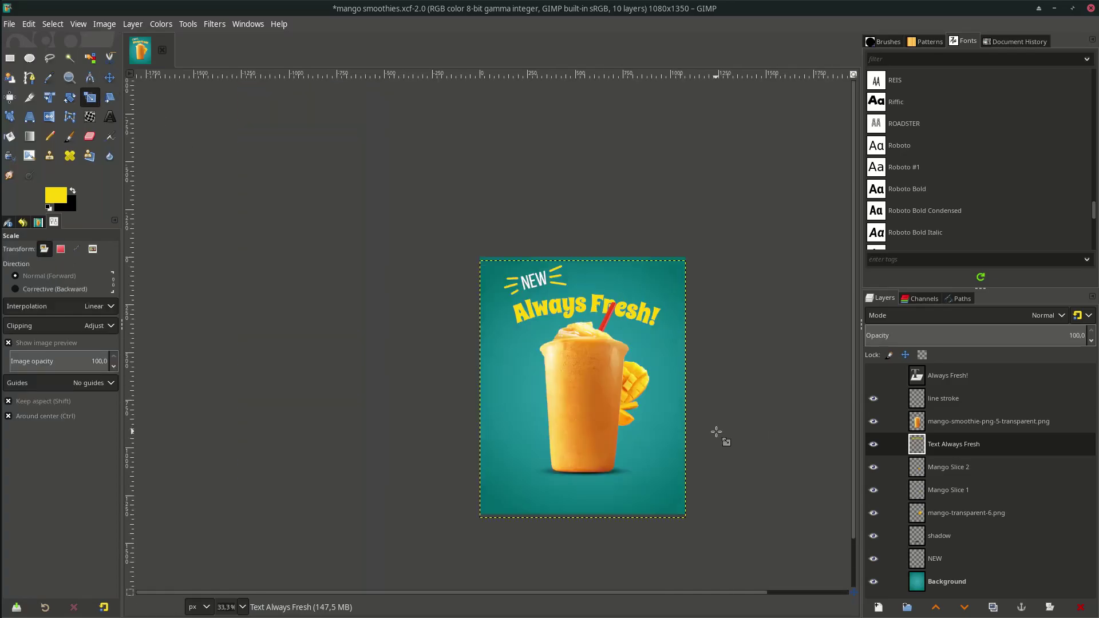
pyautogui.press('-')
pyautogui.press('-')
pyautogui.press('-')
pyautogui.moveTo(627, 507); pyautogui.dragTo(649, 575)
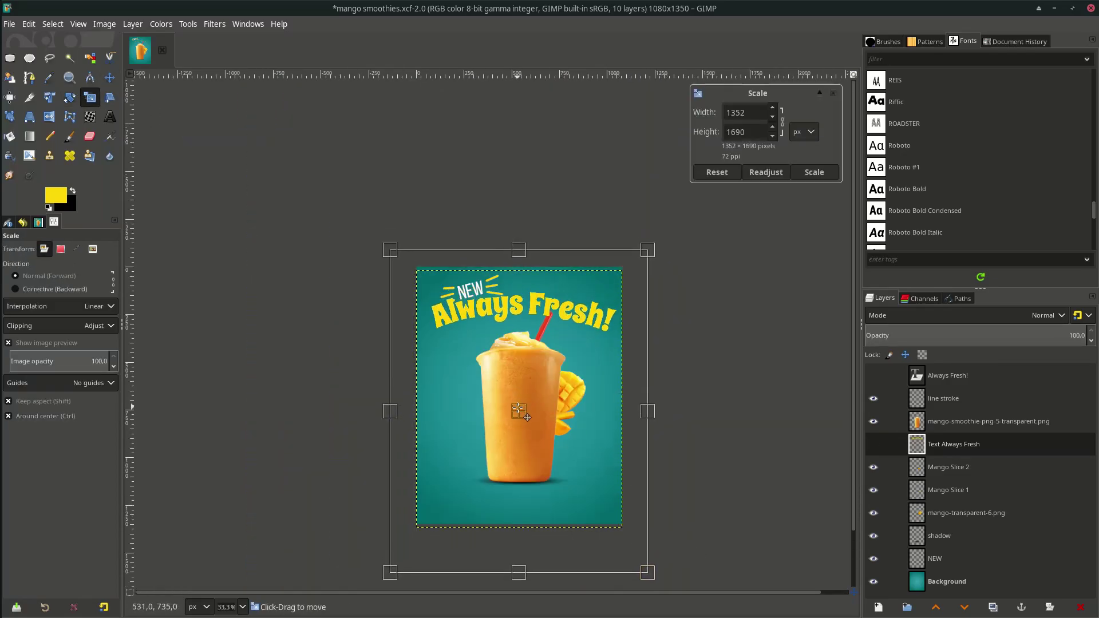
pyautogui.press('Return')
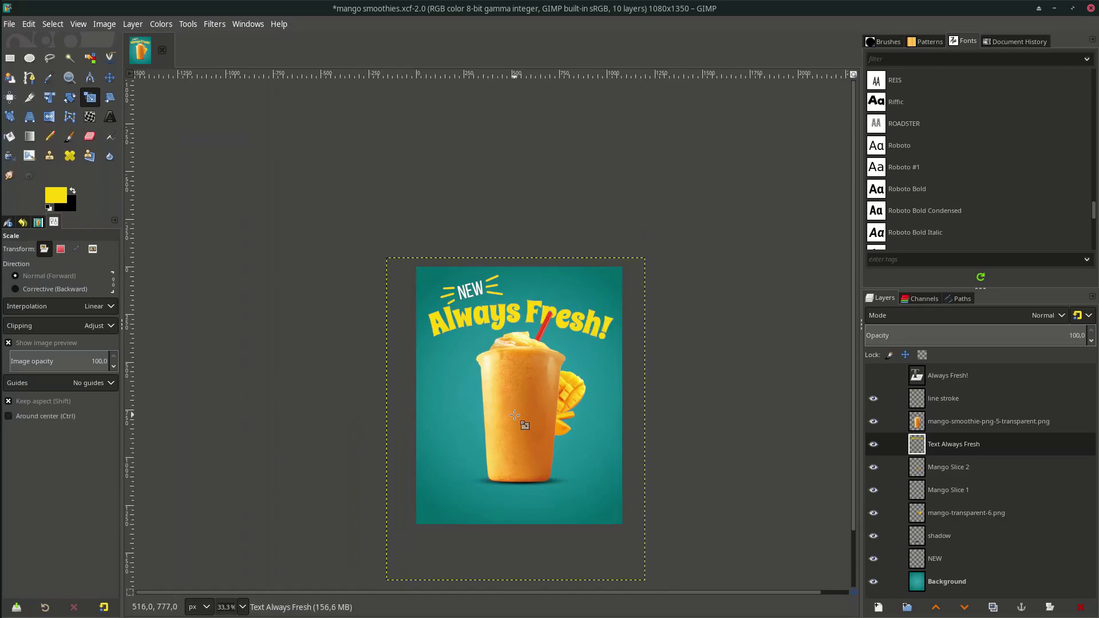
pyautogui.press('+')
pyautogui.press('+')
# Shift NEW and its burst lines up-left, then save the poster.
pyautogui.click(109, 78)
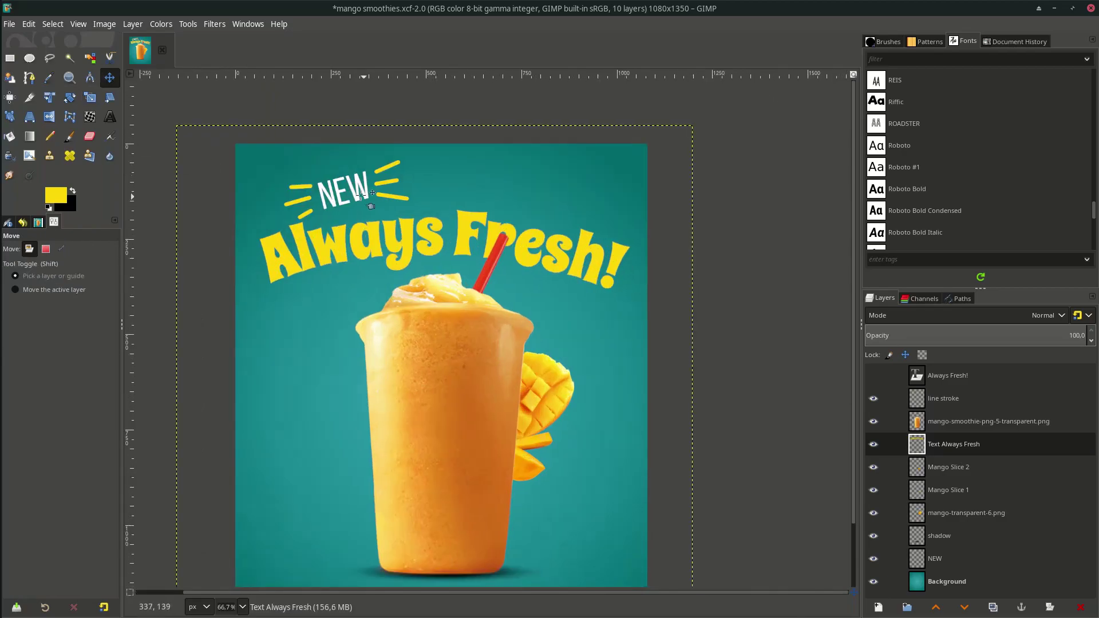
pyautogui.moveTo(317, 186); pyautogui.dragTo(305, 188)
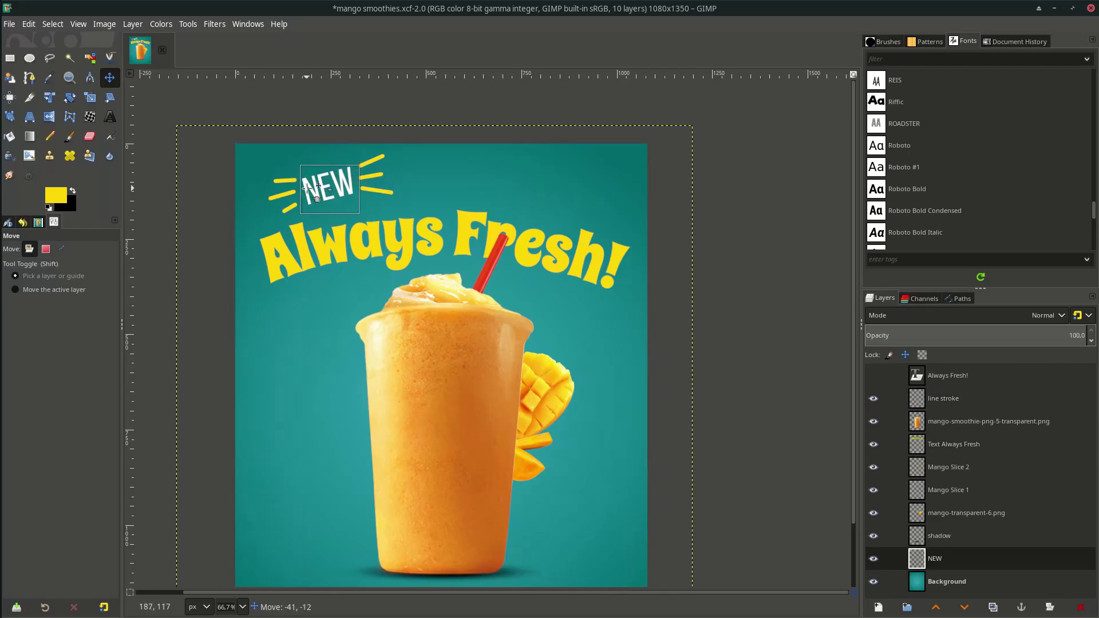
pyautogui.click(355, 197)
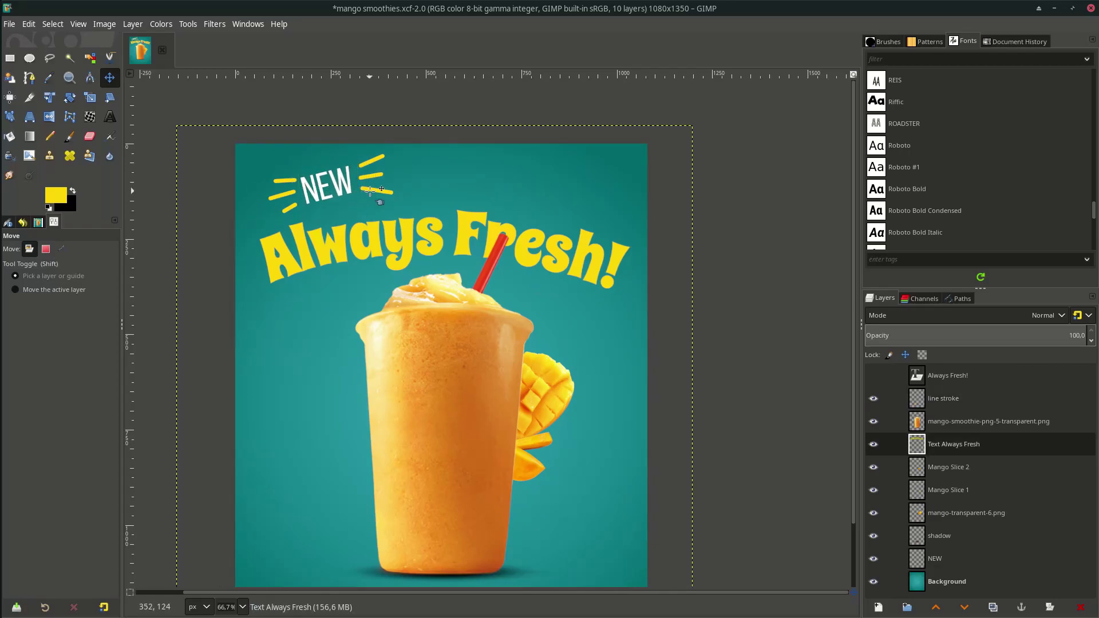
pyautogui.keyDown('ctrl'); pyautogui.scroll(-1, 369, 201); pyautogui.keyUp('ctrl')
pyautogui.hotkey('ctrl', 's')
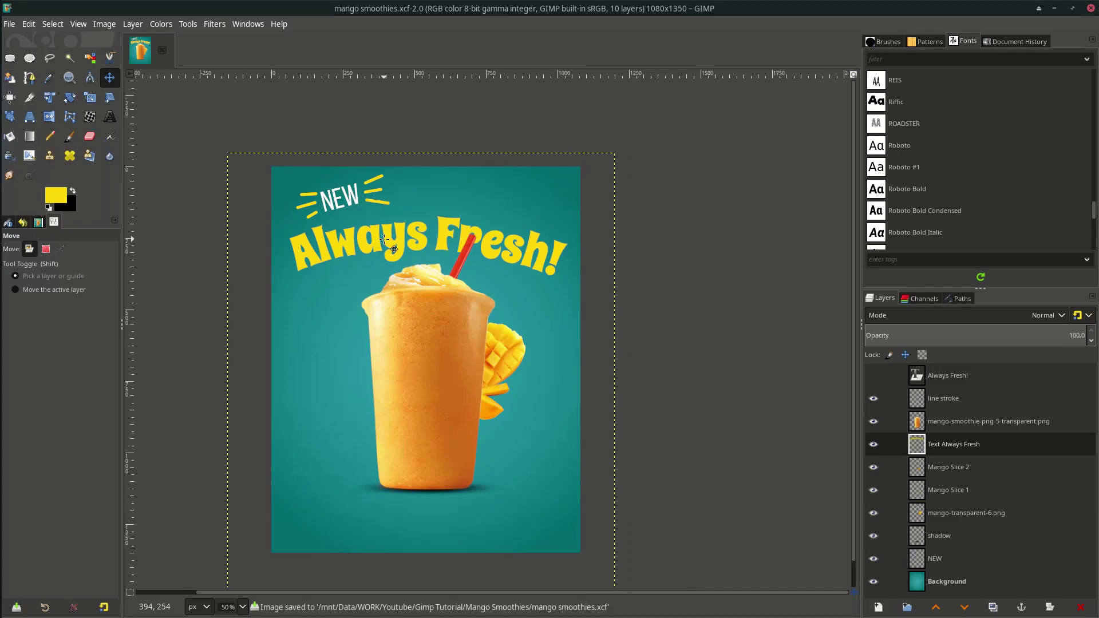
pyautogui.press('Home')
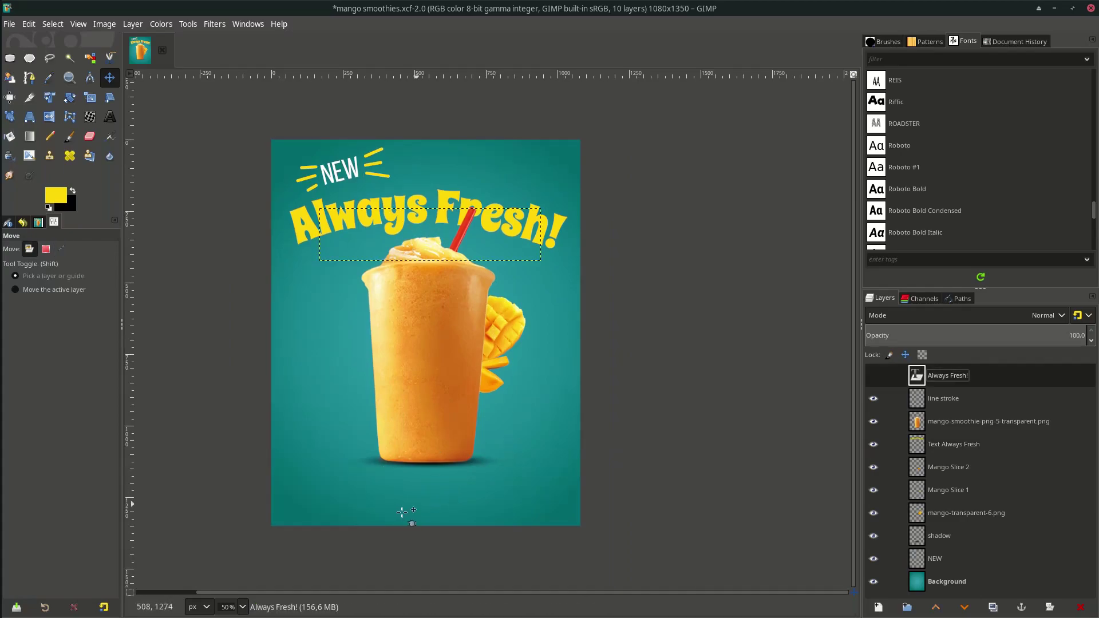
# Start a MANGO SMOOTHIES text box below the cup in the Spicy Rice font.
pyautogui.press('t')
pyautogui.click(347, 495)
pyautogui.keyDown('ctrl'); pyautogui.scroll(2, 358, 499); pyautogui.keyUp('ctrl')
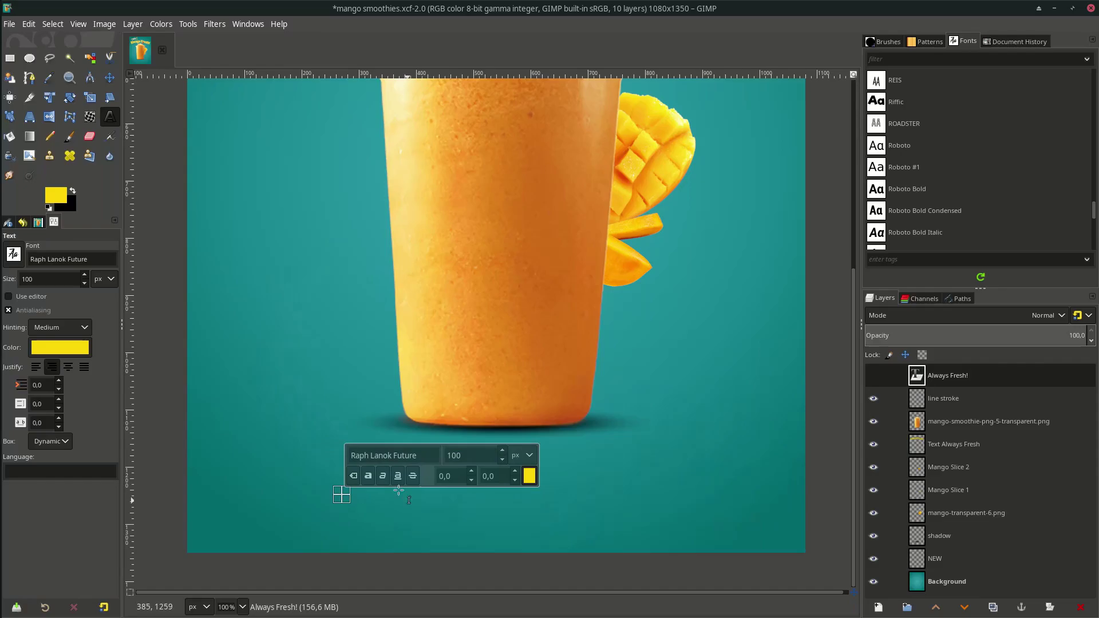
pyautogui.tripleClick(427, 457)
pyautogui.write('sp')
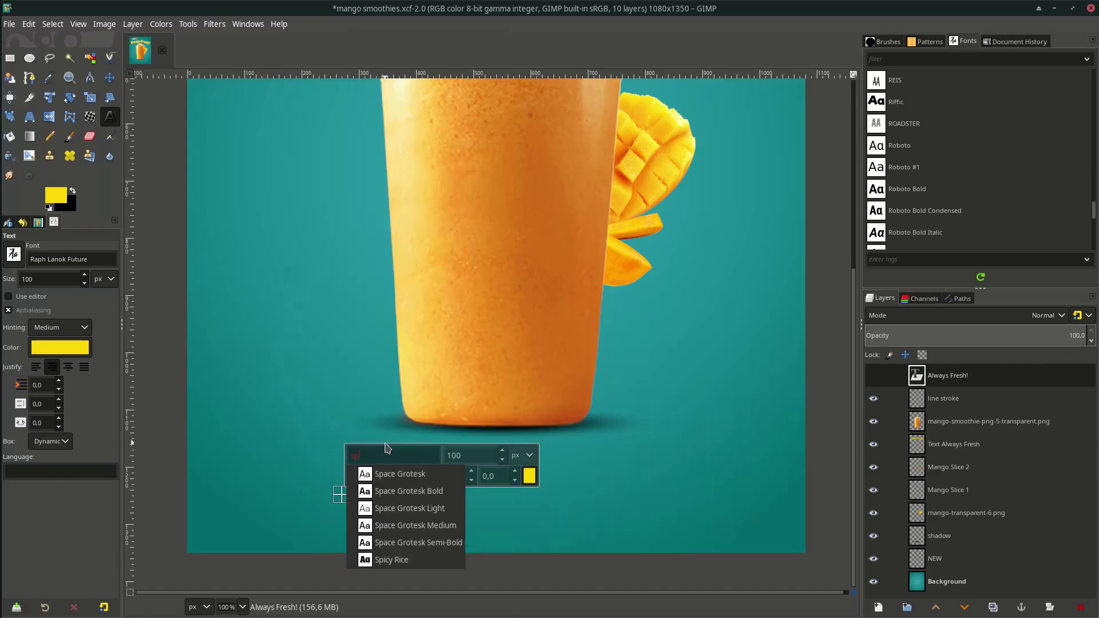
pyautogui.click(391, 559)
pyautogui.write('M')
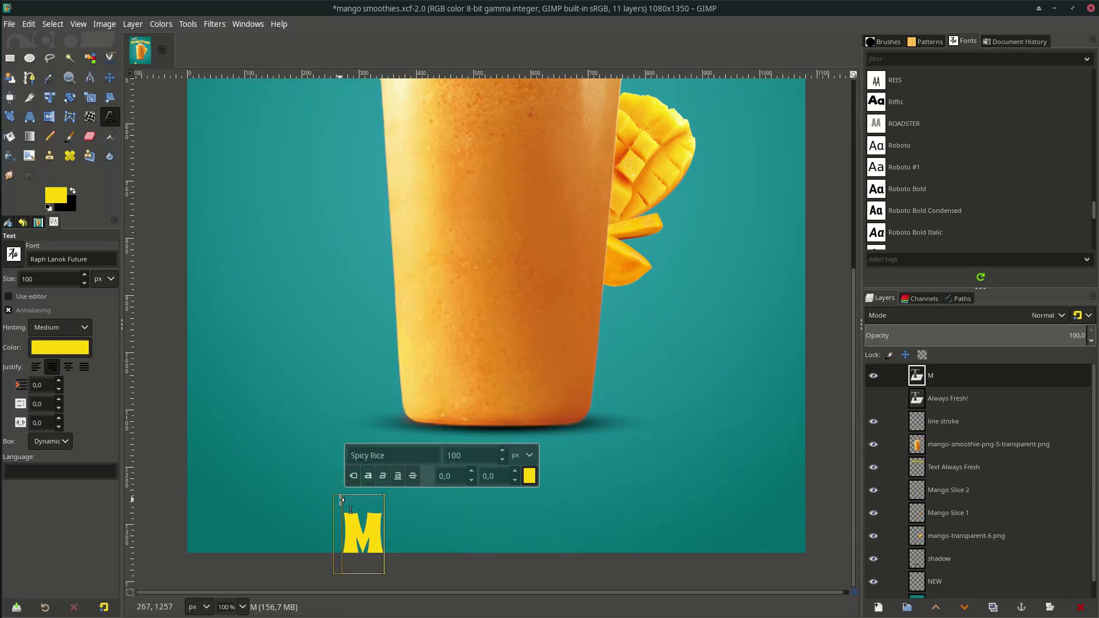
pyautogui.write('ANGO SMOOTHIES')
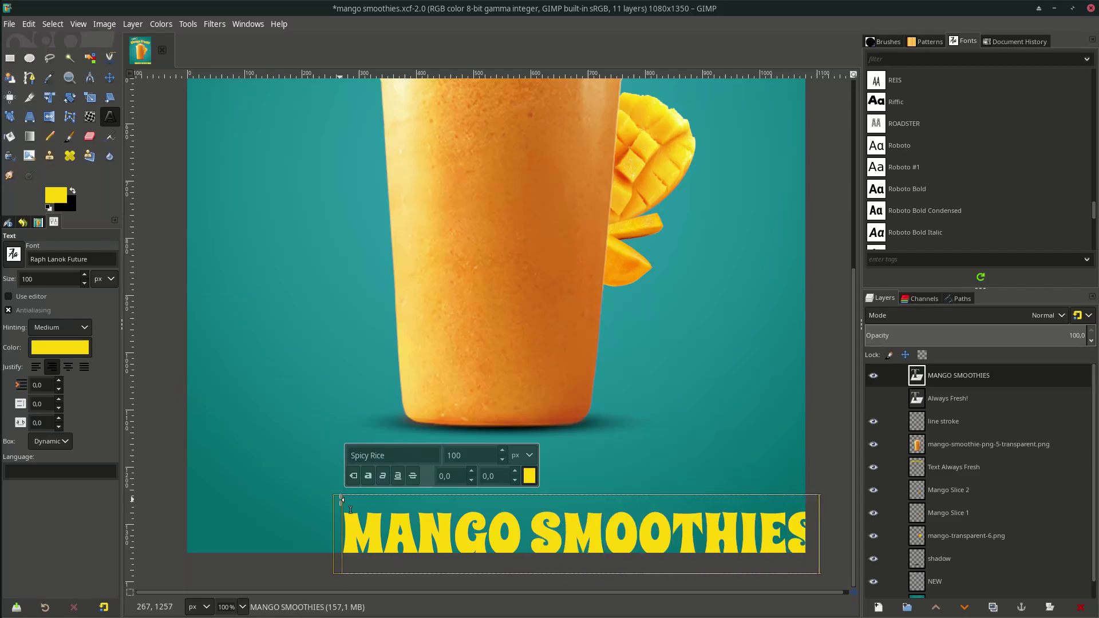
# Move MANGO SMOOTHIES up below the cup and make all its lettering white.
pyautogui.click(110, 77)
pyautogui.moveTo(552, 539); pyautogui.dragTo(489, 481)
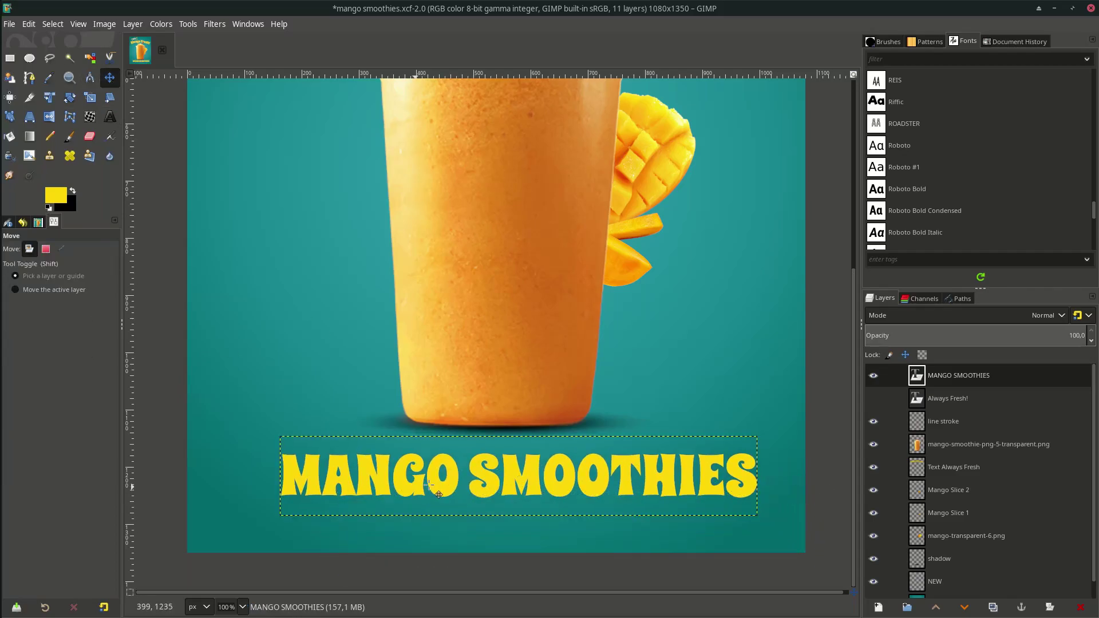
pyautogui.press('t')
pyautogui.click(490, 481)
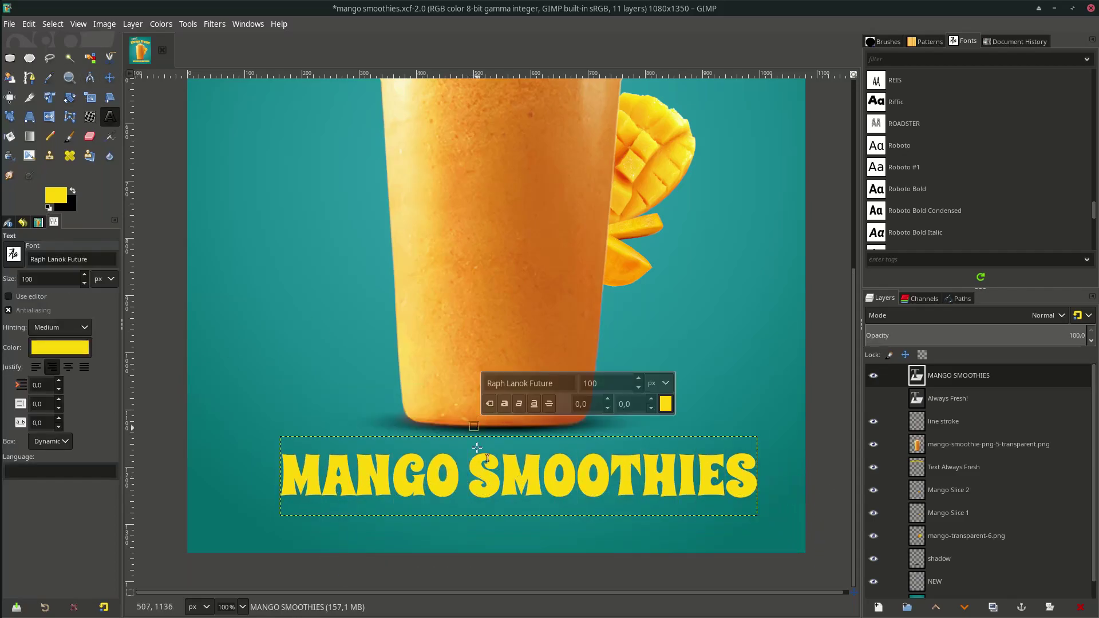
pyautogui.hotkey('ctrl', 'a')
pyautogui.click(468, 417)
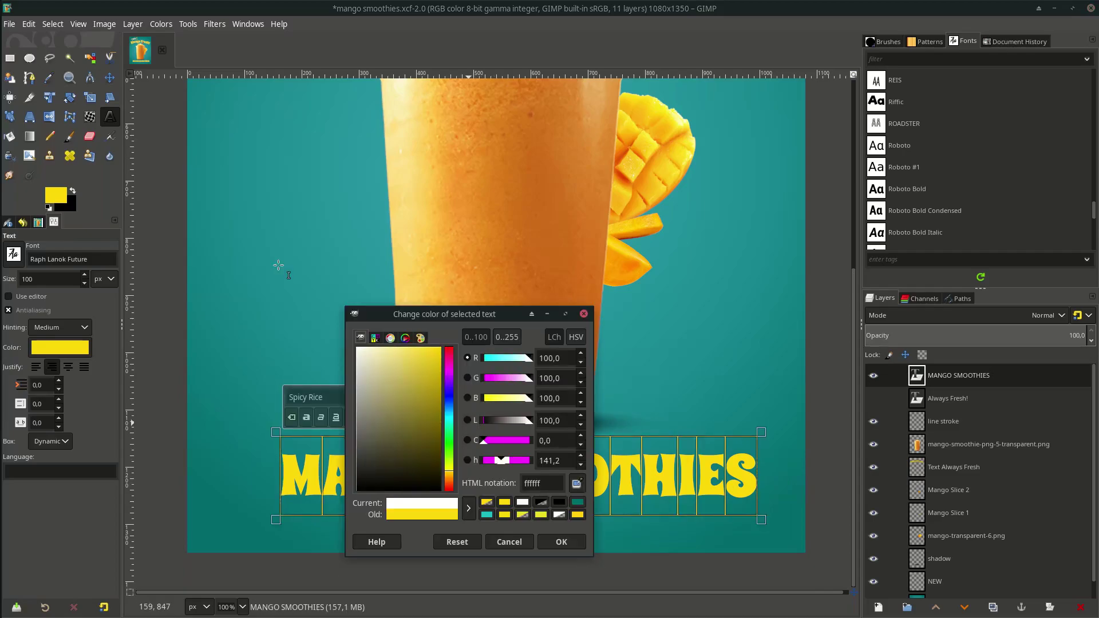
pyautogui.click(560, 543)
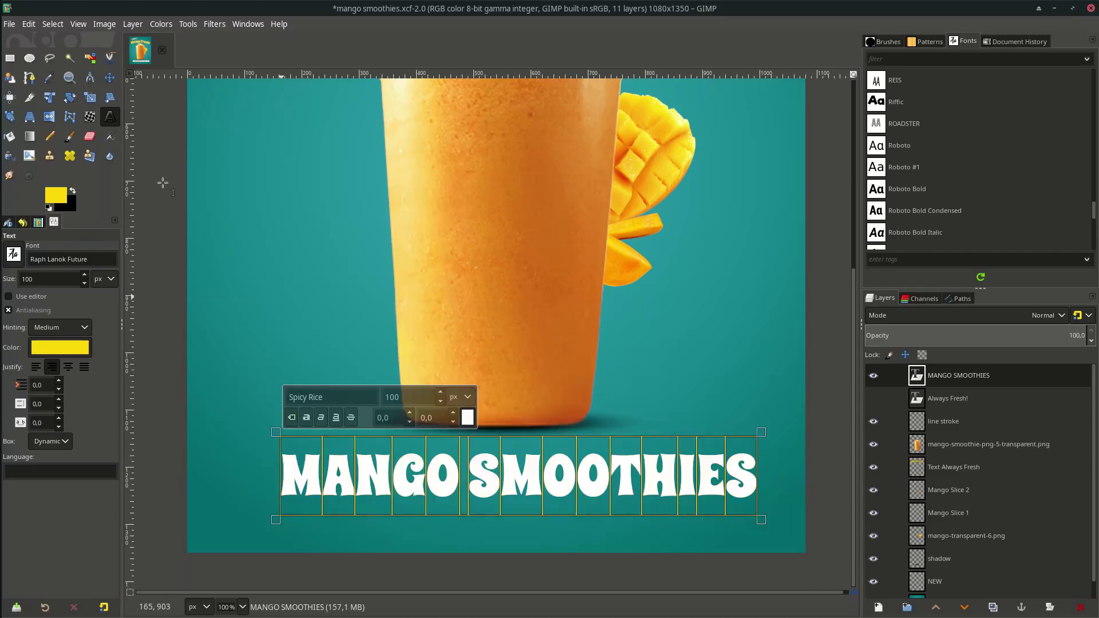
# Nudge the white title slightly left and zoom out to see the poster.
pyautogui.click(108, 77)
pyautogui.moveTo(452, 489); pyautogui.dragTo(440, 497)
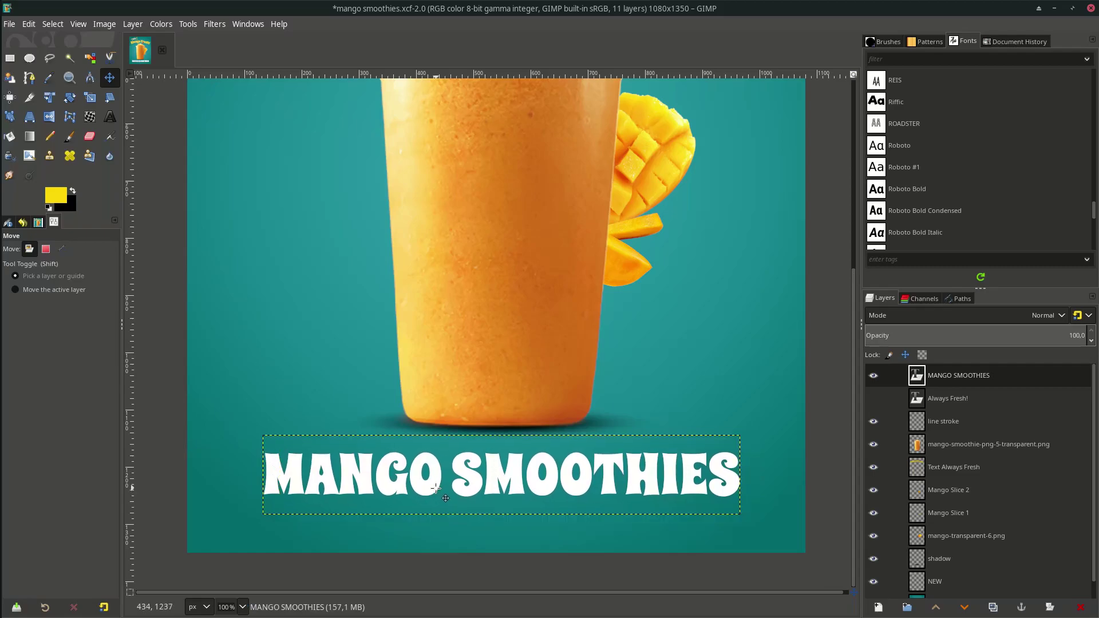
pyautogui.press('-')
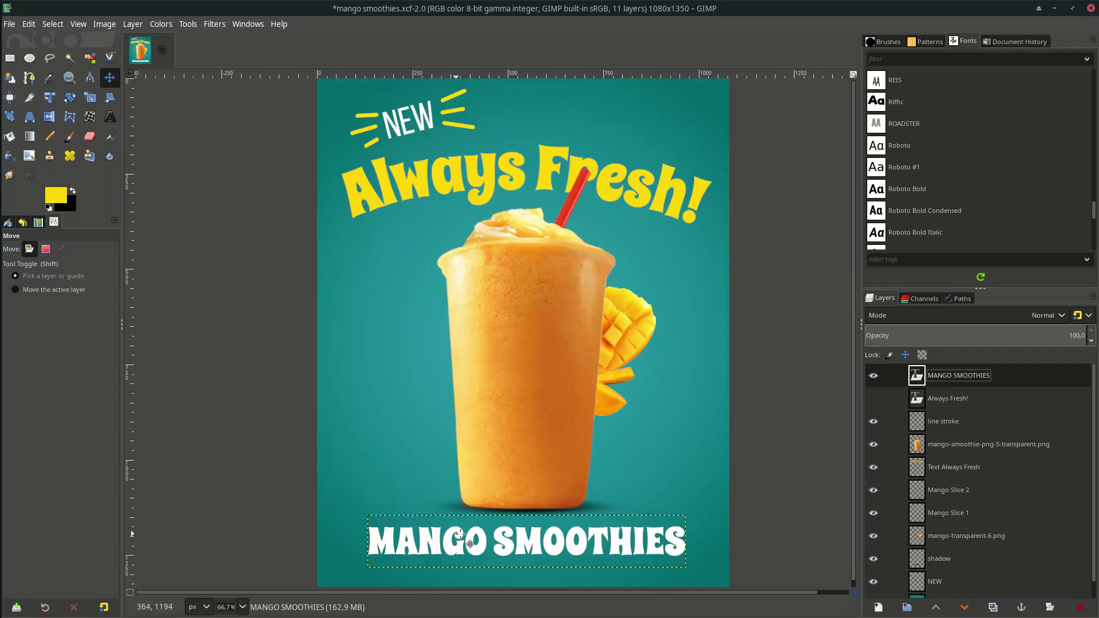
# Expand the MANGO SMOOTHIES layer to the poster size and save the file.
pyautogui.rightClick(960, 385)
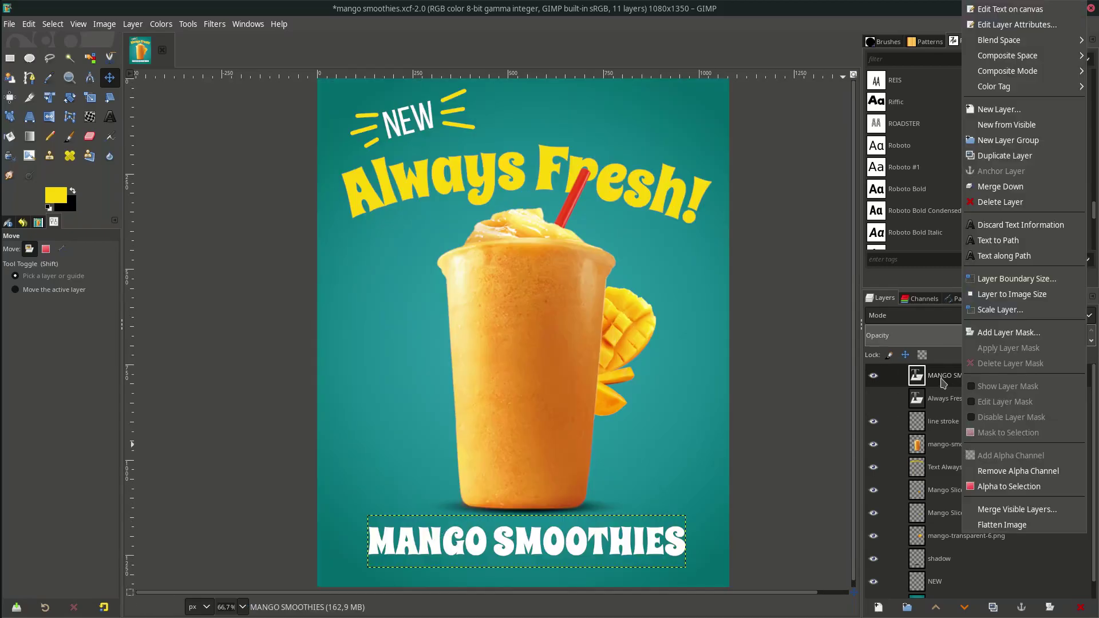
pyautogui.click(1011, 294)
pyautogui.press('-')
pyautogui.hotkey('ctrl', 's')
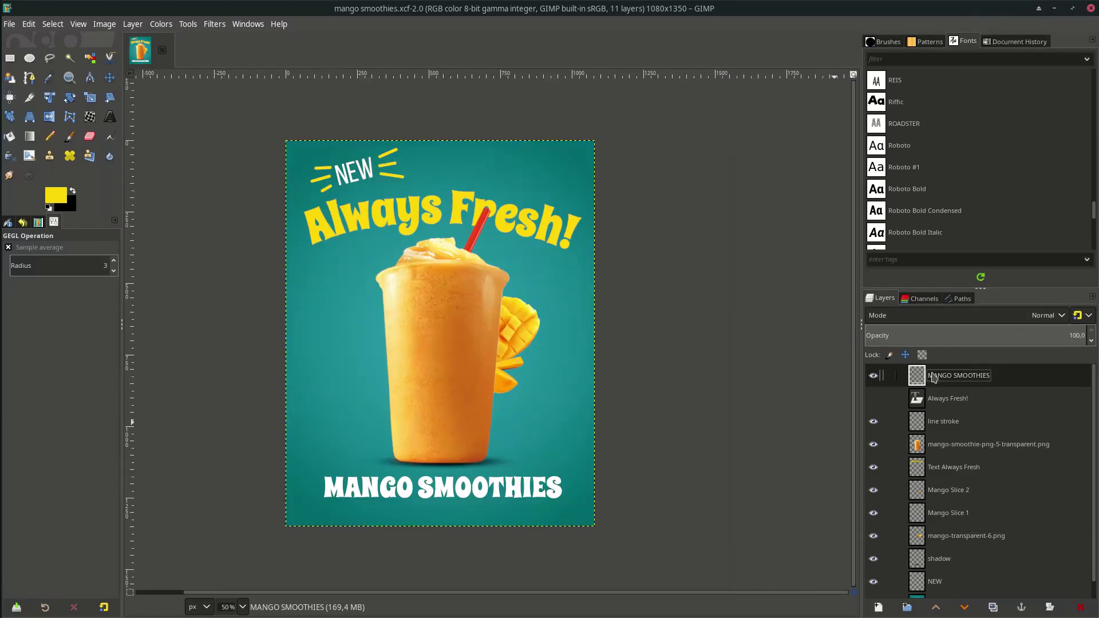
# Apply Lens Distortion to the title with Main ≈5.9, Edge ≈45.3, Zoom ≈12.9.
pyautogui.click(215, 24)
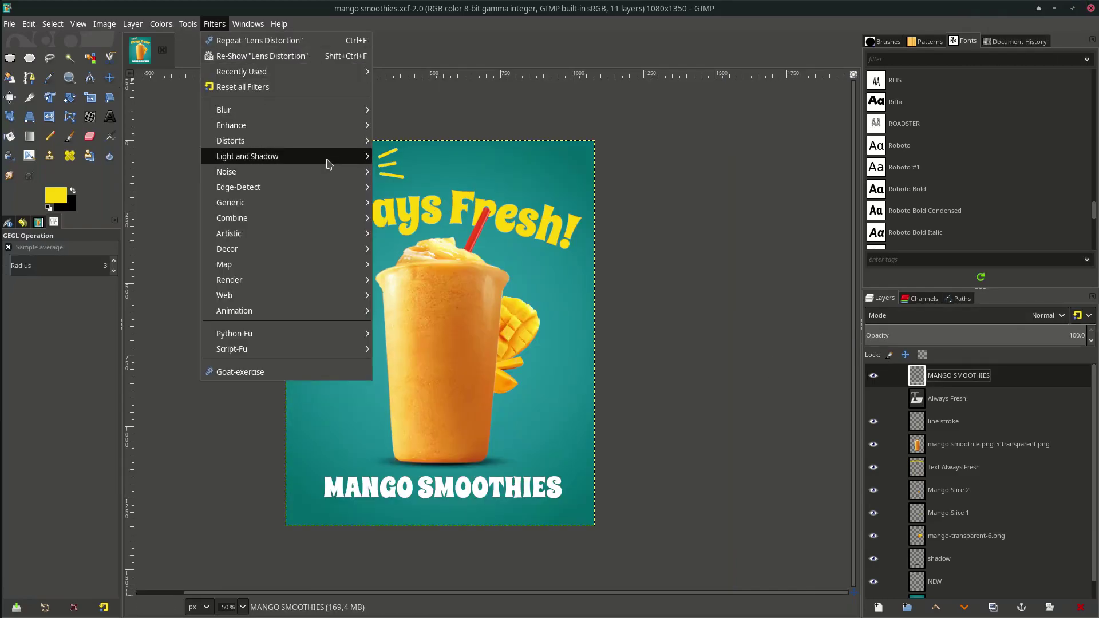
pyautogui.moveTo(230, 141)
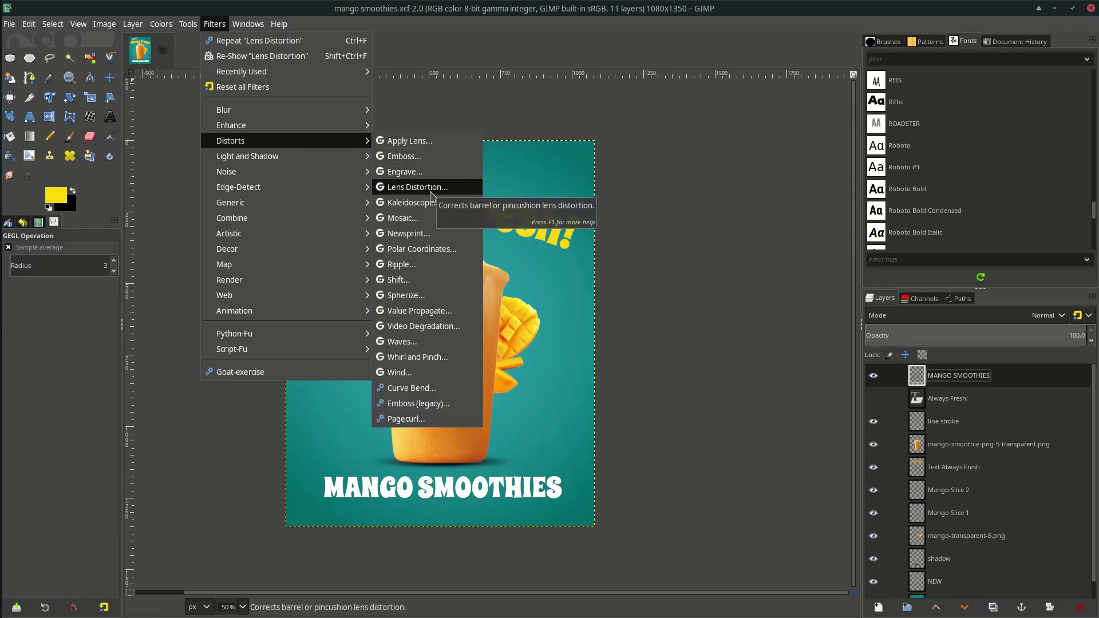
pyautogui.click(431, 190)
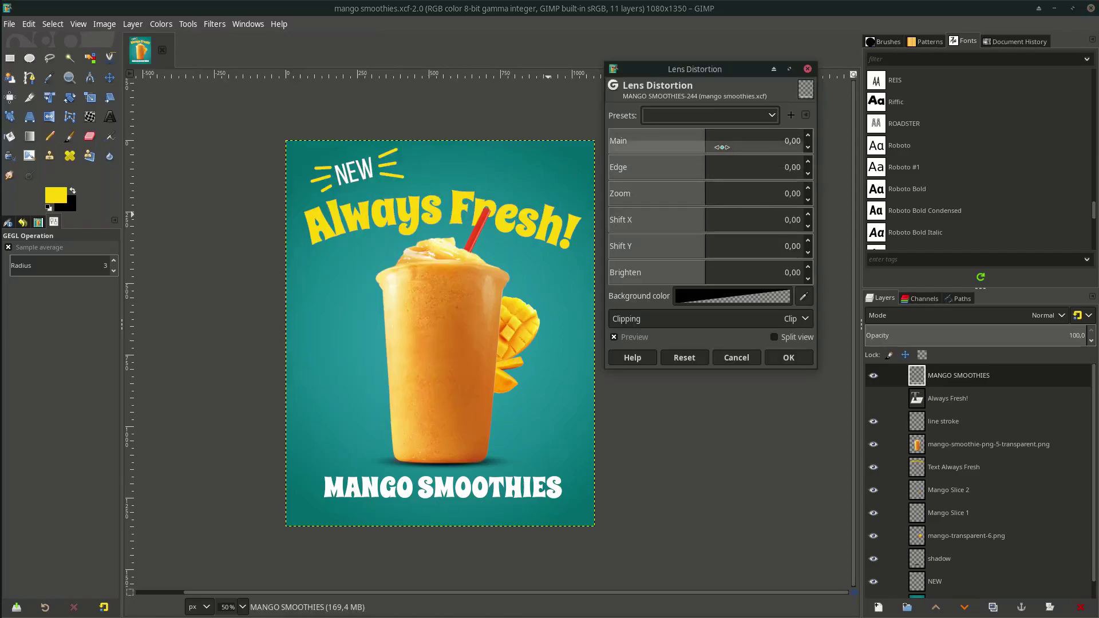
pyautogui.moveTo(675, 145); pyautogui.dragTo(768, 140)
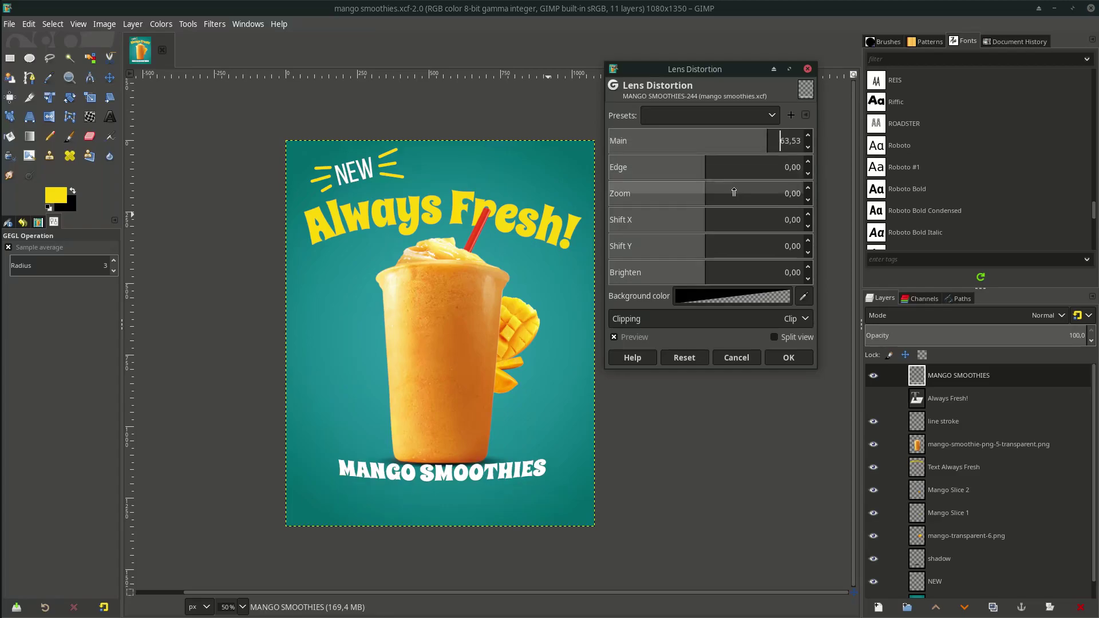
pyautogui.moveTo(732, 170); pyautogui.dragTo(754, 169)
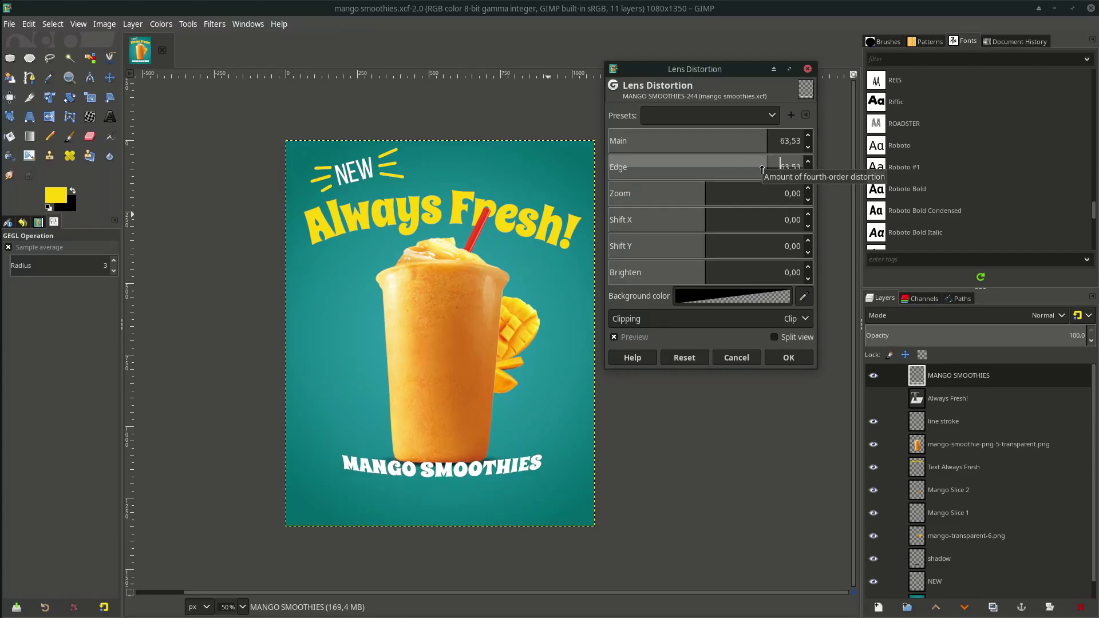
pyautogui.moveTo(762, 169)
pyautogui.mouseDown()
pyautogui.moveTo(689, 134)
pyautogui.moveTo(710, 137)
pyautogui.mouseUp()
pyautogui.moveTo(705, 193)
pyautogui.mouseDown()
pyautogui.moveTo(681, 191)
pyautogui.moveTo(737, 193)
pyautogui.moveTo(718, 192)
pyautogui.mouseUp()
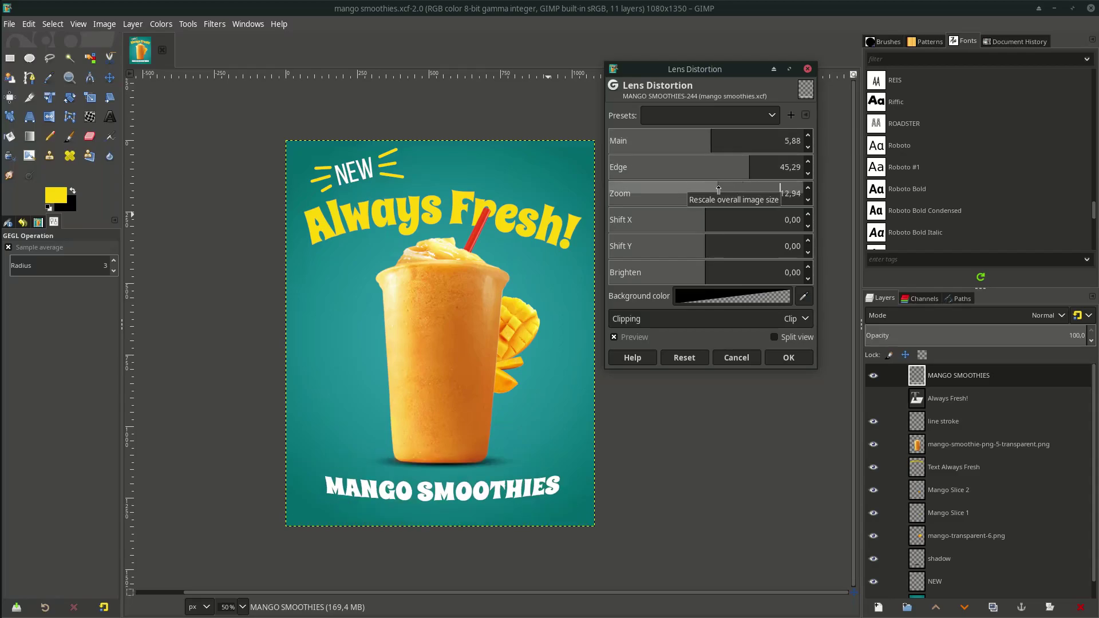
pyautogui.click(801, 362)
# Nudge the arched MANGO SMOOTHIES layer up a few pixels and save the poster.
pyautogui.press('m')
pyautogui.scroll(1, 443, 493)
pyautogui.moveTo(452, 501); pyautogui.dragTo(452, 494)
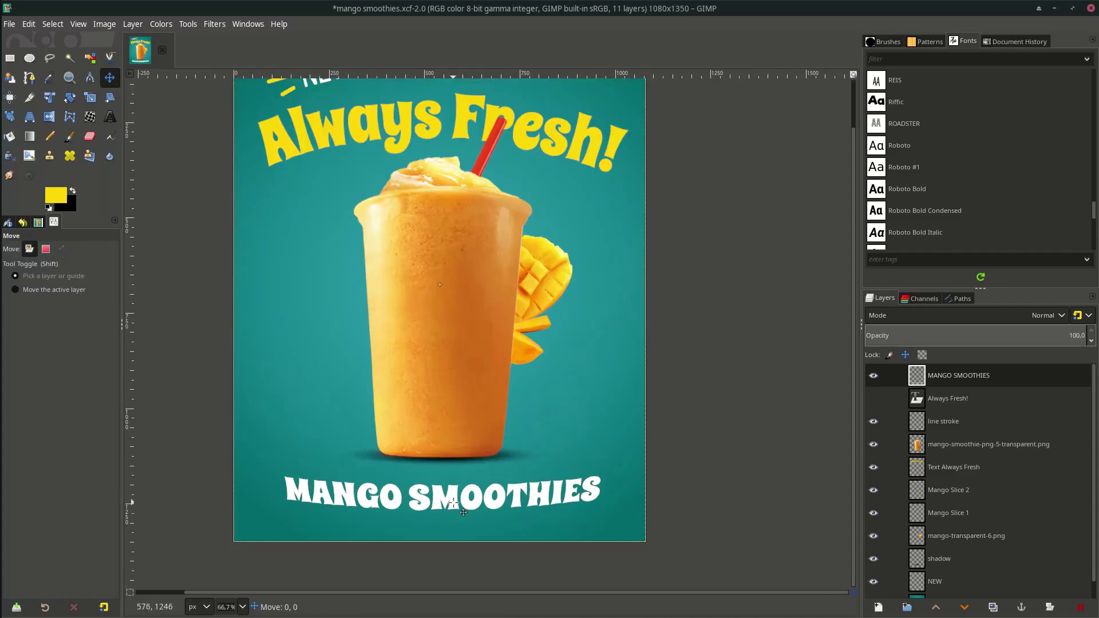
pyautogui.scroll(-1, 455, 502)
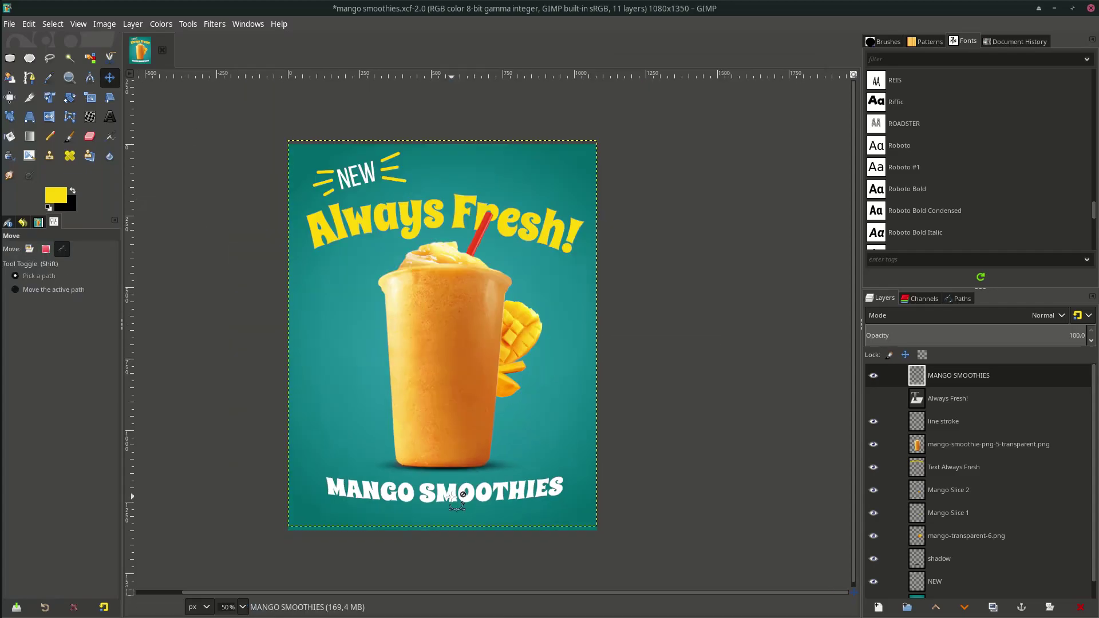
pyautogui.hotkey('ctrl', 's')
pyautogui.scroll(1, 413, 258)
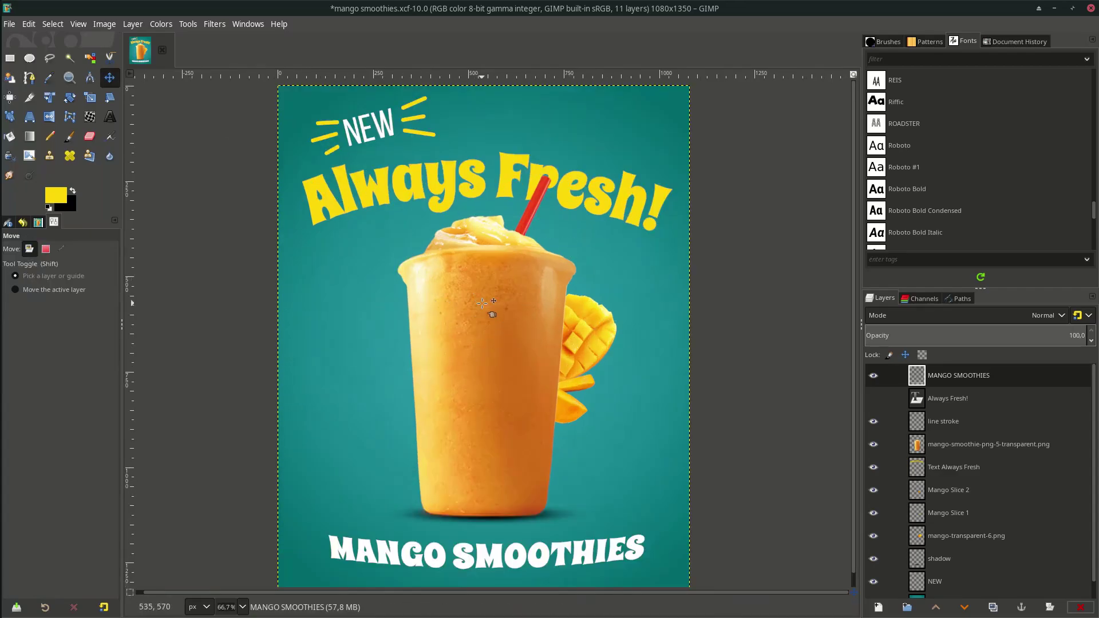
# Add a new empty layer named 'line stroke 2'.
pyautogui.click(878, 608)
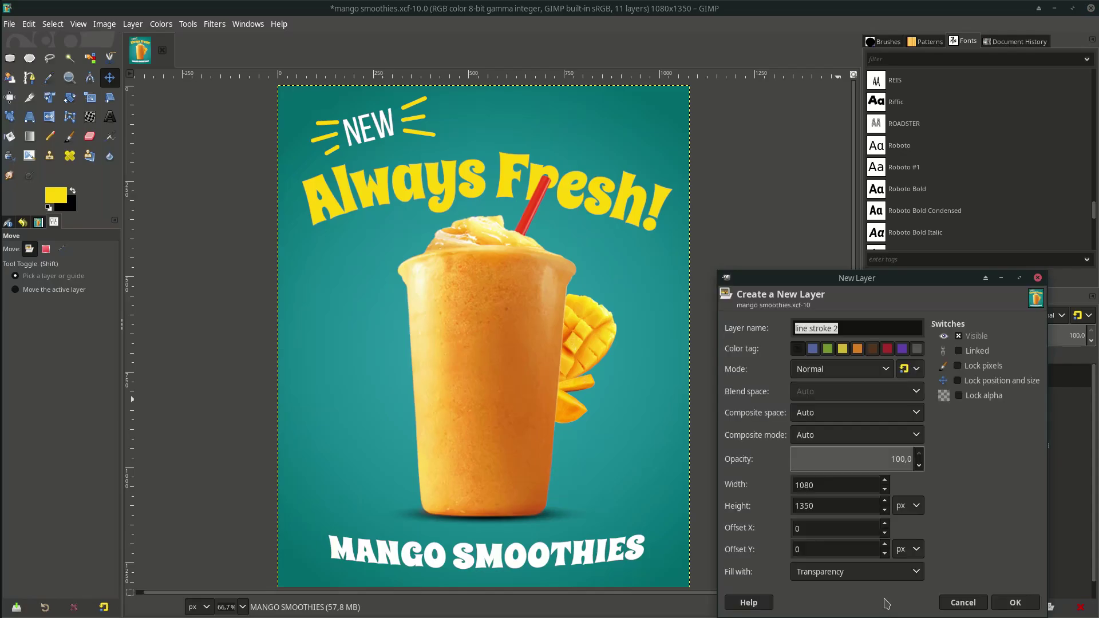
pyautogui.click(879, 321)
pyautogui.click(1016, 603)
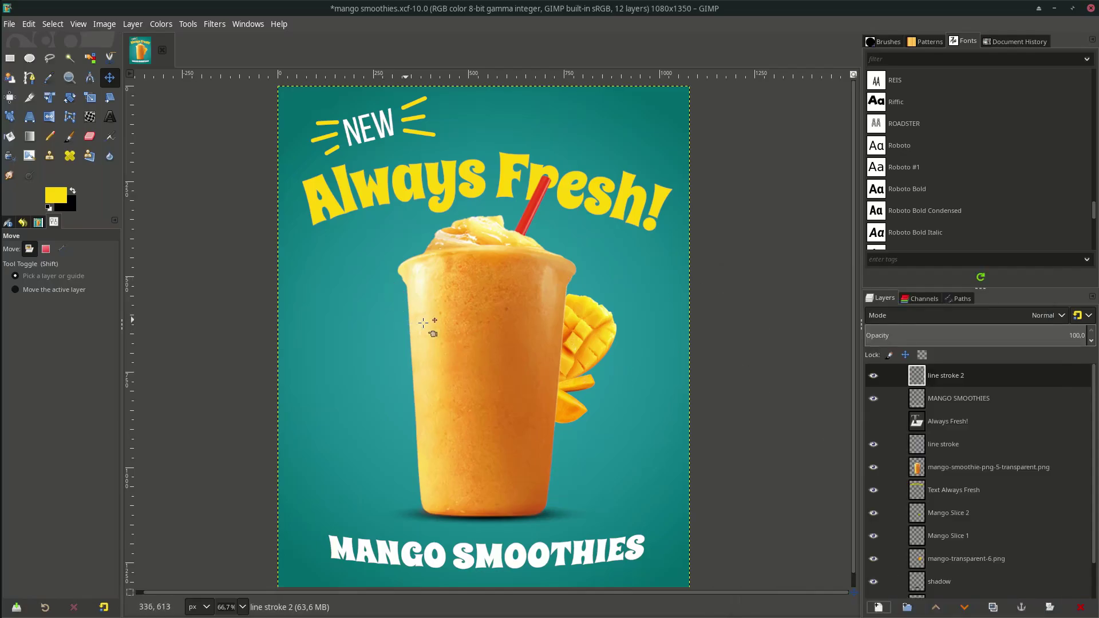
# Set the foreground colour to white.
pyautogui.click(63, 195)
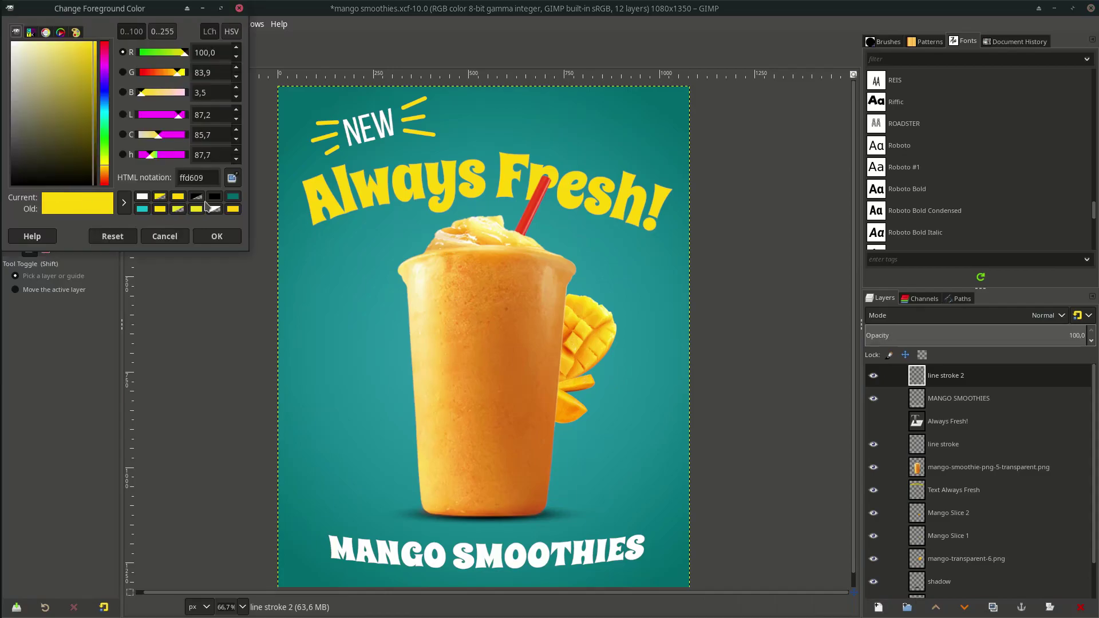
pyautogui.click(148, 200)
pyautogui.click(211, 230)
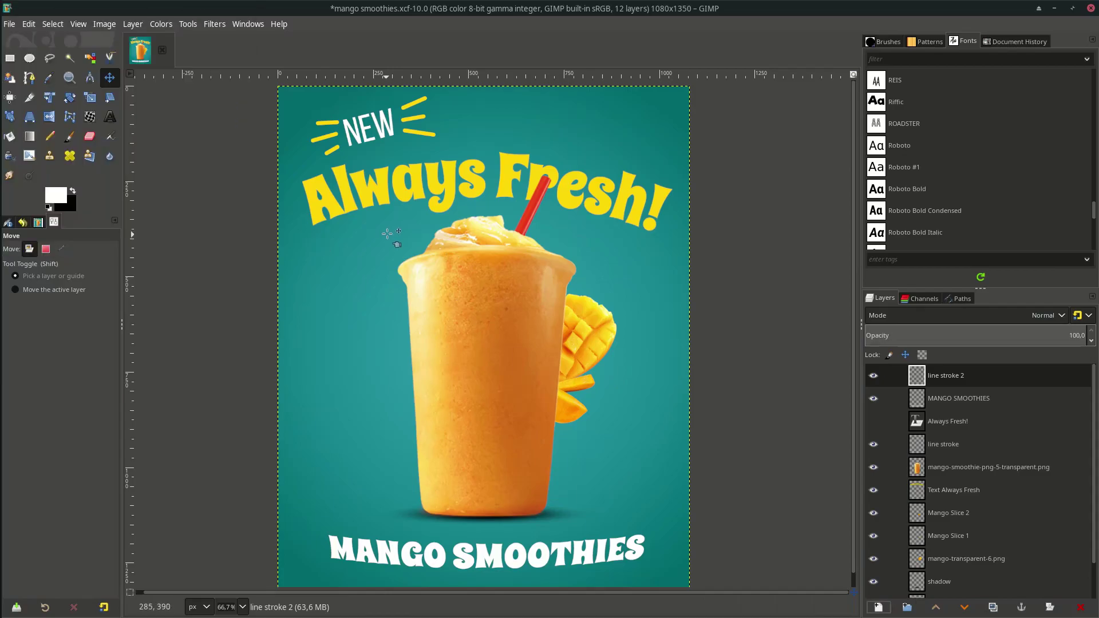
pyautogui.keyDown('ctrl'); pyautogui.scroll(2, 396, 237); pyautogui.keyUp('ctrl')
pyautogui.keyDown('ctrl'); pyautogui.scroll(1, 408, 267); pyautogui.keyUp('ctrl')
pyautogui.keyDown('ctrl'); pyautogui.scroll(-3, 416, 292); pyautogui.keyUp('ctrl')
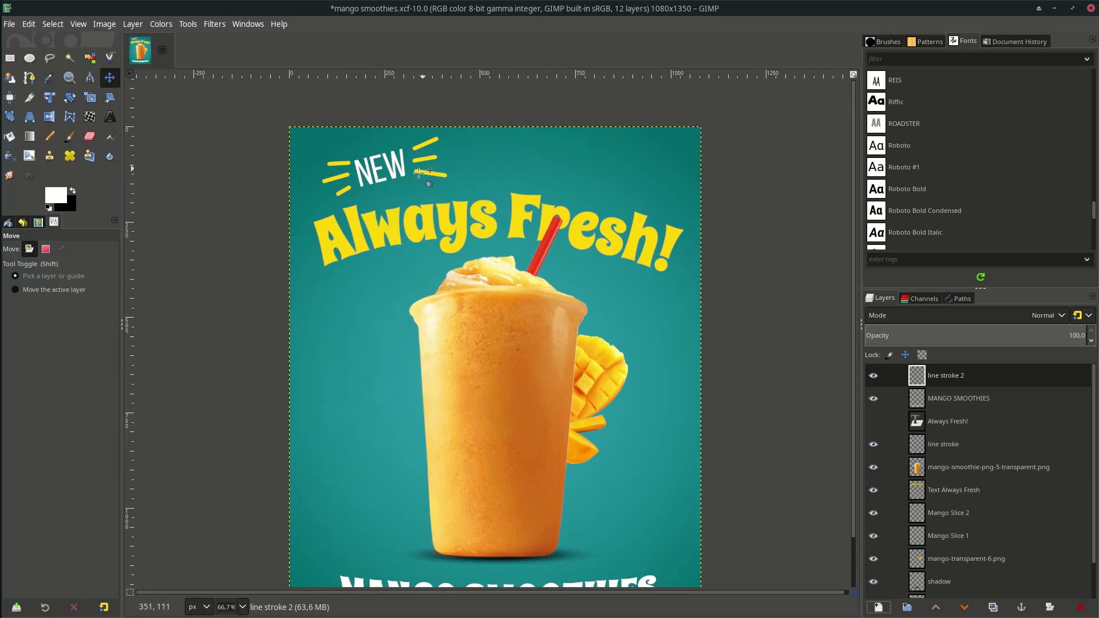
pyautogui.keyDown('ctrl'); pyautogui.scroll(3, 404, 284); pyautogui.keyUp('ctrl')
pyautogui.keyDown('ctrl'); pyautogui.scroll(1, 424, 304); pyautogui.keyUp('ctrl')
# Draw a curve left of the cup rim and stroke it in white.
pyautogui.press('b')
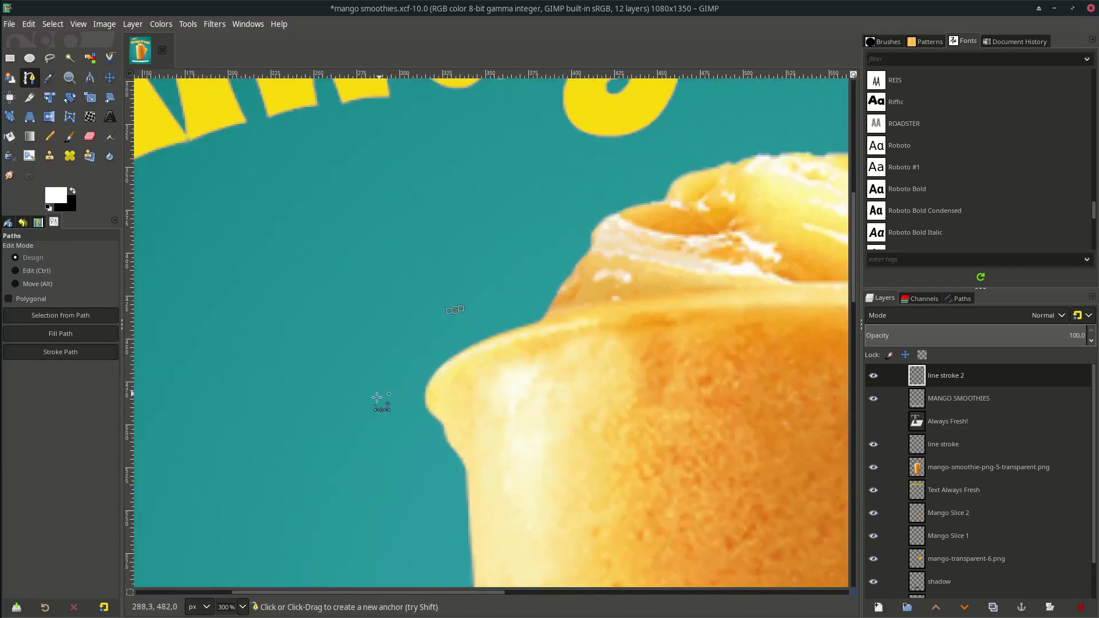
pyautogui.click(432, 464)
pyautogui.click(28, 23)
pyautogui.click(51, 349)
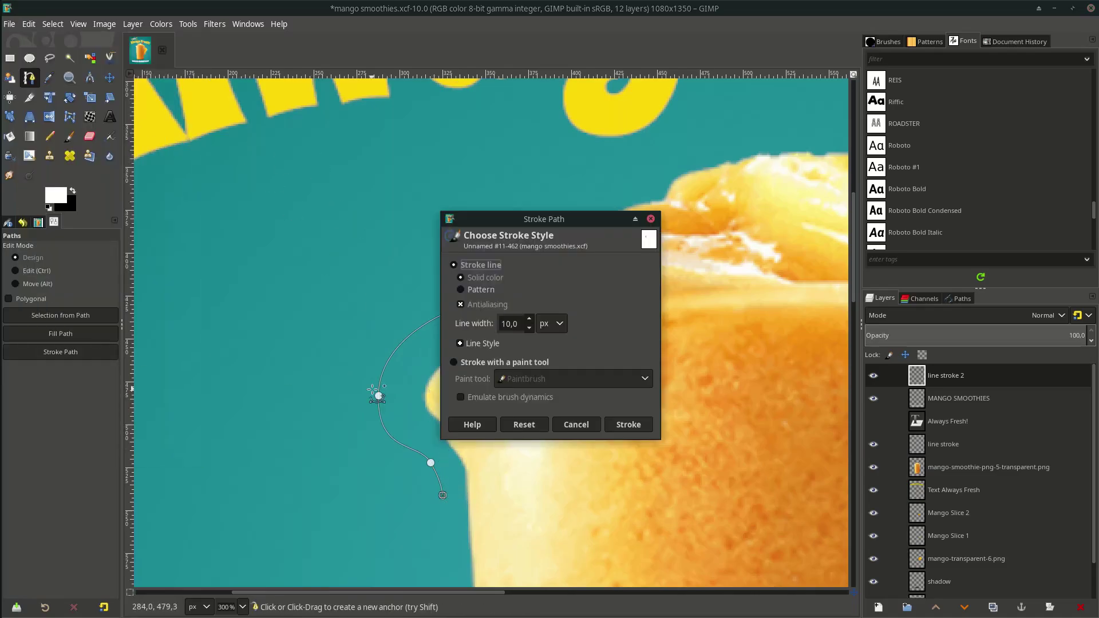
pyautogui.click(628, 426)
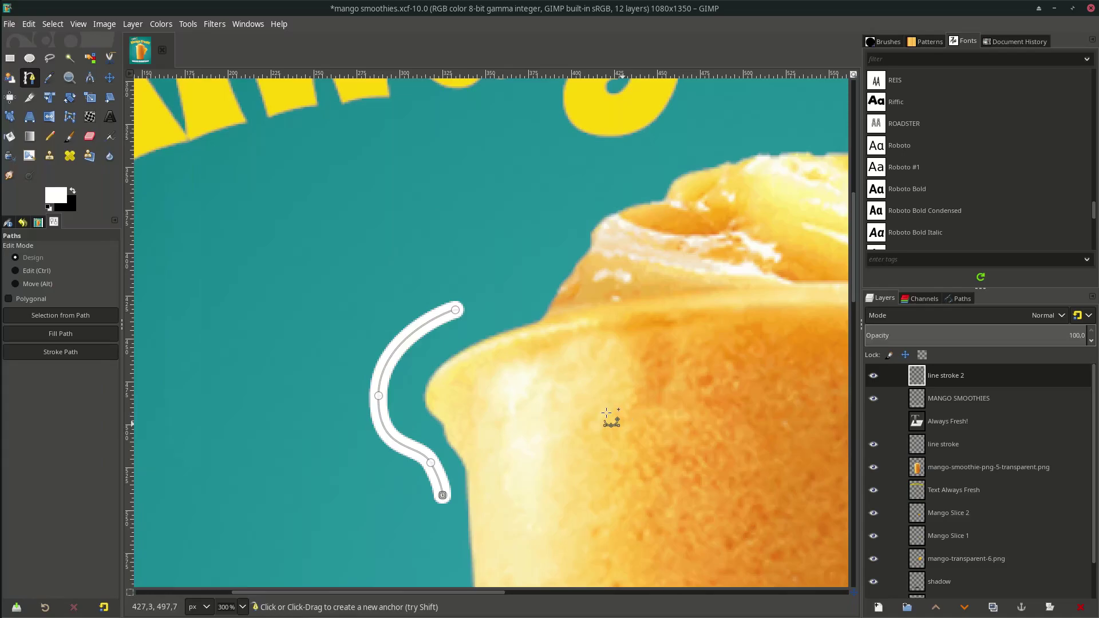
pyautogui.press('-')
pyautogui.press('m')
pyautogui.scroll(-5, 408, 381)
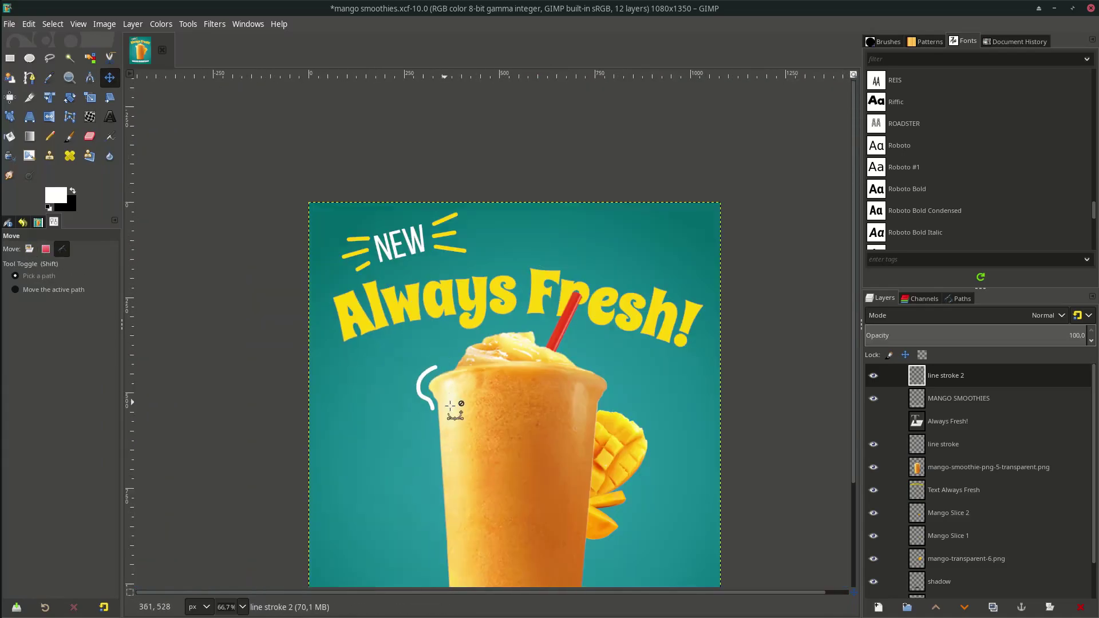
pyautogui.scroll(1, 425, 405)
pyautogui.scroll(5, 432, 380)
# Draw a second curved arc beside the first and stroke it white.
pyautogui.press('b')
pyautogui.hscroll(5, 508, 317)
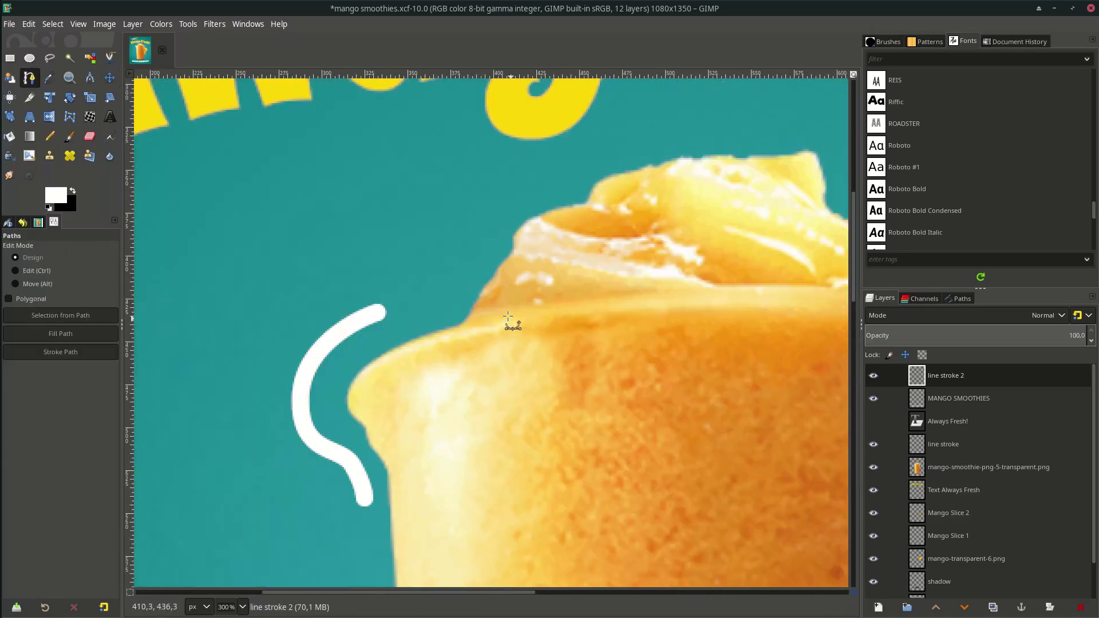
pyautogui.click(383, 275)
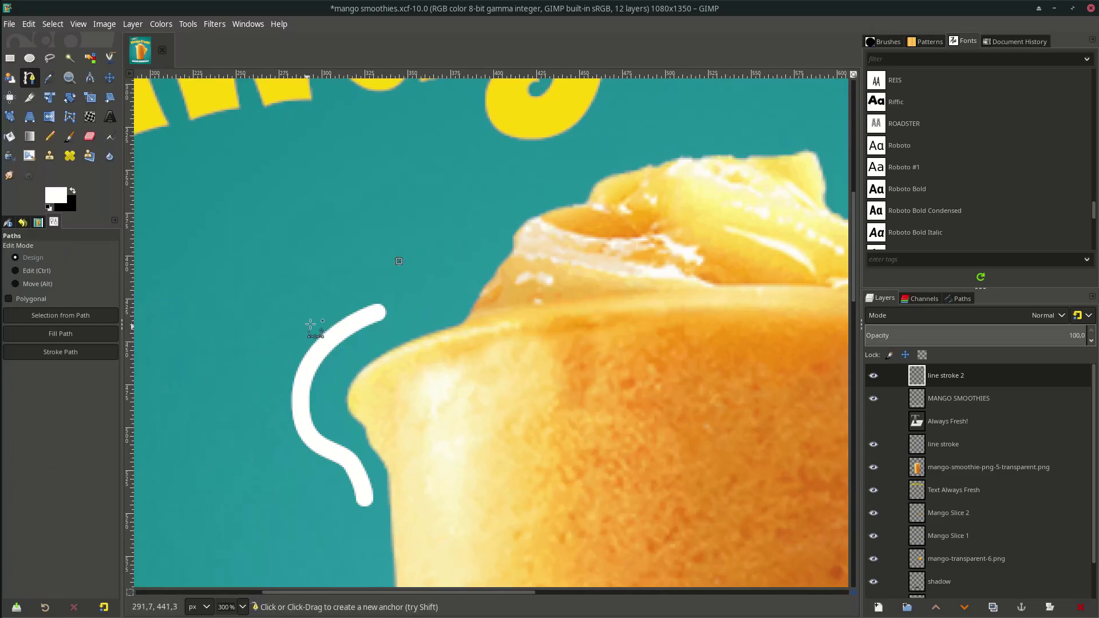
pyautogui.moveTo(273, 374); pyautogui.dragTo(253, 446)
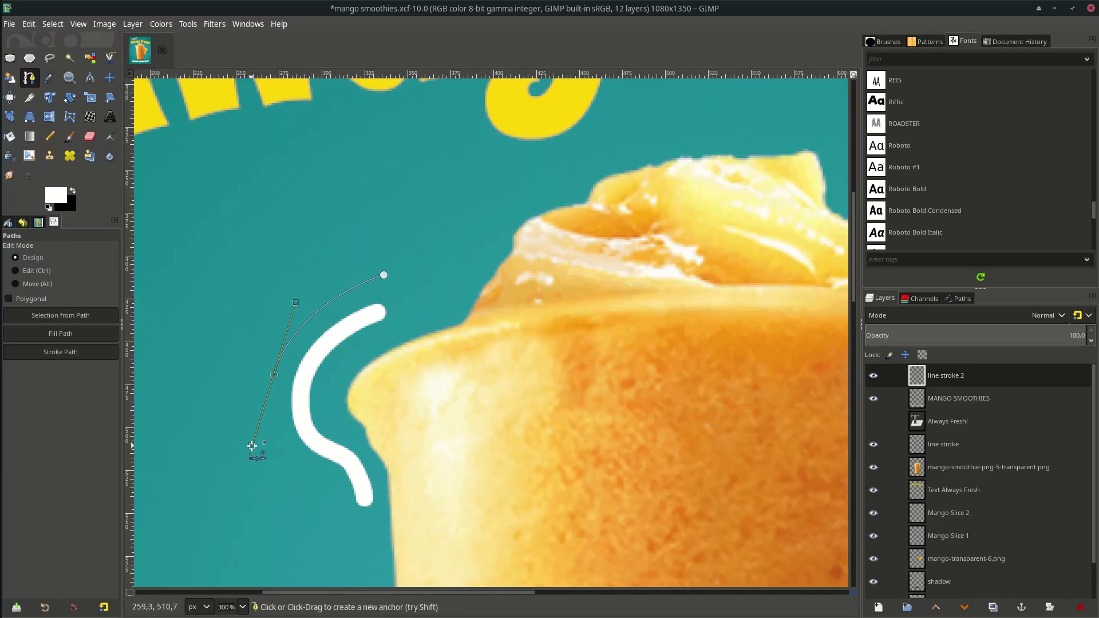
pyautogui.click(28, 24)
pyautogui.click(64, 350)
pyautogui.press('m')
pyautogui.scroll(-3, 417, 364)
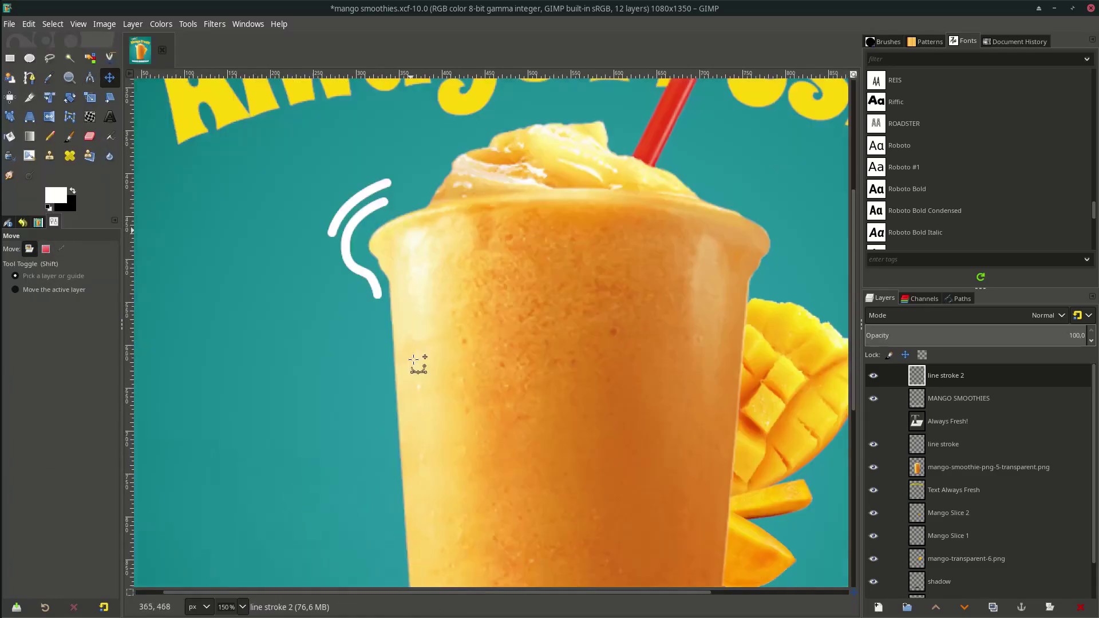
pyautogui.scroll(-2, 417, 363)
pyautogui.scroll(2, 605, 277)
# Stroke two white curved arcs beside the mango.
pyautogui.press('b')
pyautogui.scroll(2, 816, 421)
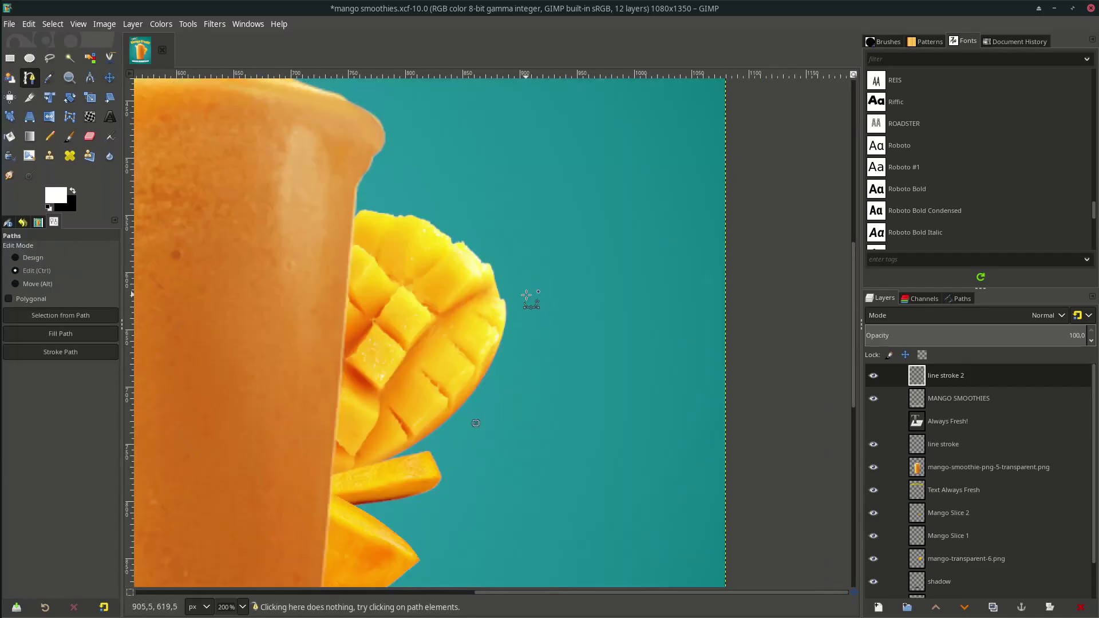
pyautogui.click(28, 23)
pyautogui.click(65, 350)
pyautogui.click(627, 424)
pyautogui.scroll(2, 495, 386)
pyautogui.click(492, 385)
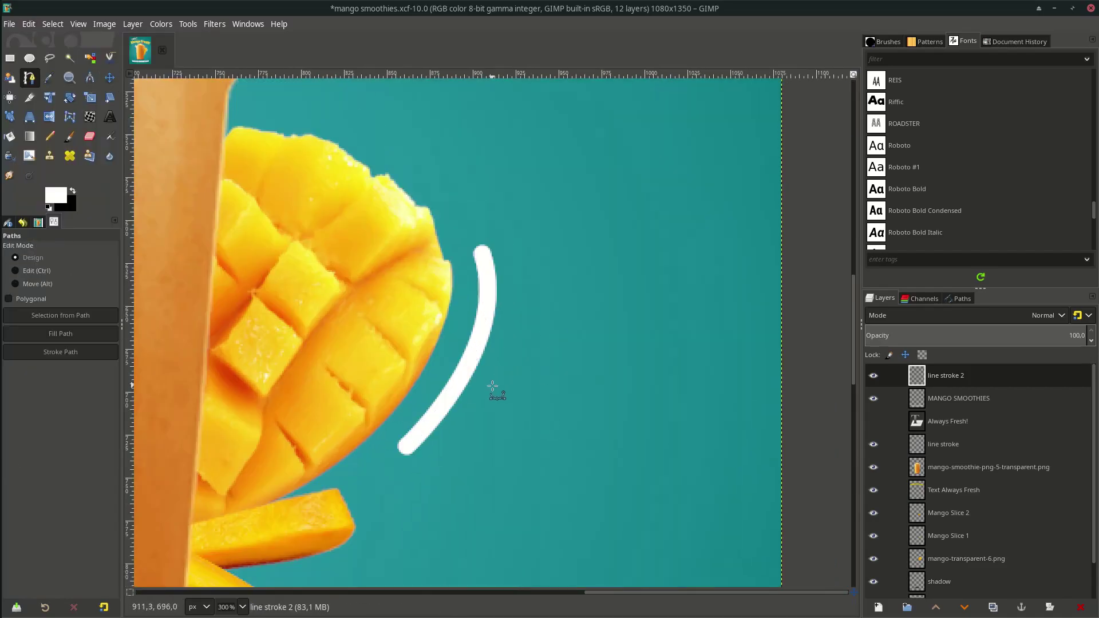
pyautogui.moveTo(526, 275); pyautogui.dragTo(519, 217)
pyautogui.click(28, 24)
pyautogui.click(60, 349)
# Draw a bent line near the cup's base and stroke it white.
pyautogui.click(627, 424)
pyautogui.scroll(-3, 623, 432)
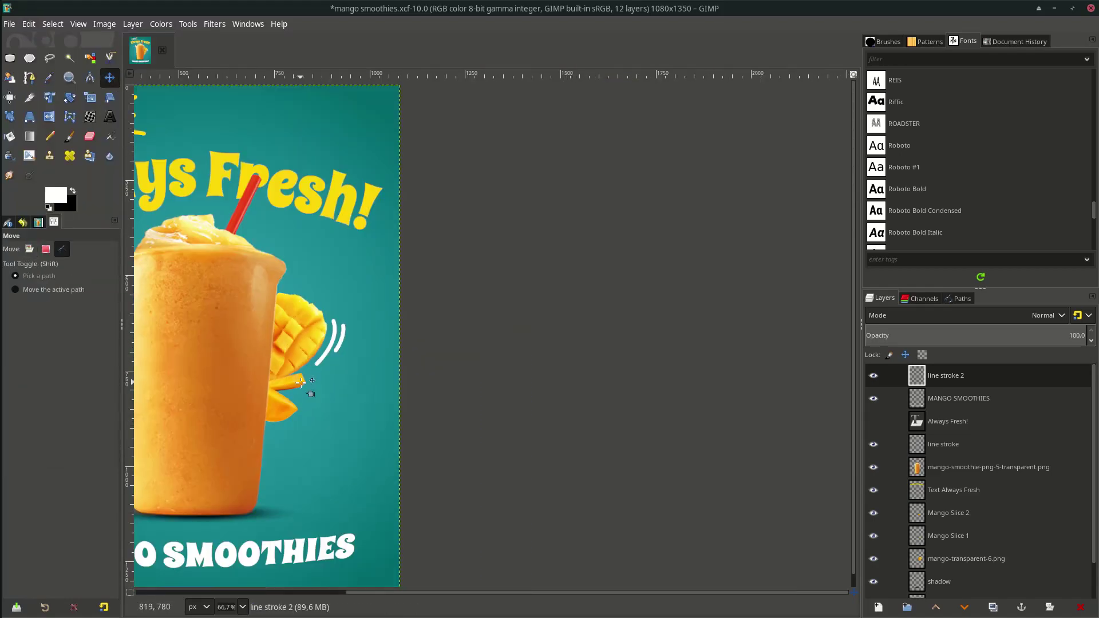
pyautogui.scroll(2, 461, 401)
pyautogui.click(466, 294)
pyautogui.moveTo(452, 434); pyautogui.dragTo(445, 455)
pyautogui.click(29, 23)
pyautogui.click(64, 351)
# Stroke a second white line beside the cup base, then save the poster.
pyautogui.click(627, 424)
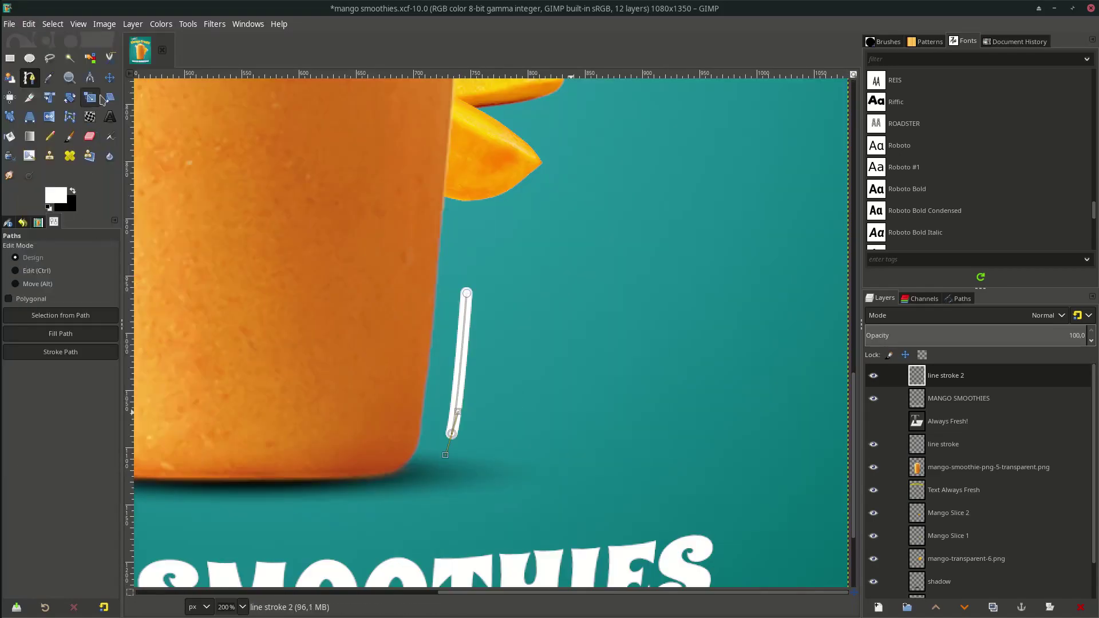
pyautogui.scroll(2, 536, 355)
pyautogui.click(541, 325)
pyautogui.click(533, 406)
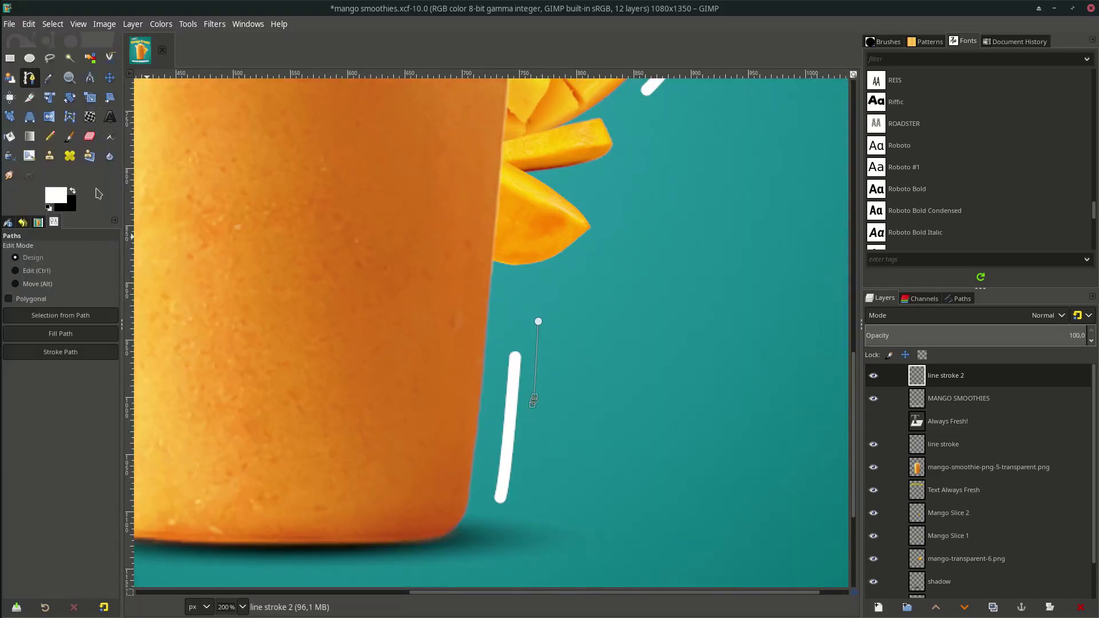
pyautogui.click(28, 23)
pyautogui.click(64, 350)
pyautogui.click(628, 424)
pyautogui.press('m')
pyautogui.hotkey('shift', 'ctrl', 'j')
pyautogui.hotkey('ctrl', 's')
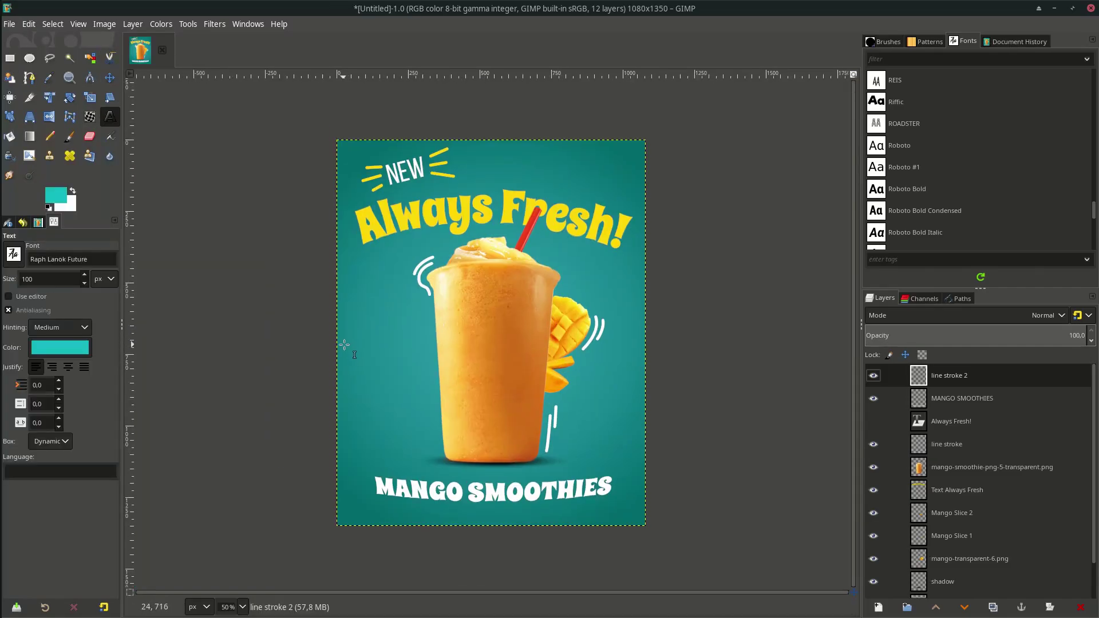
# Hide the MANGO SMOOTHIES title layer.
pyautogui.click(373, 325)
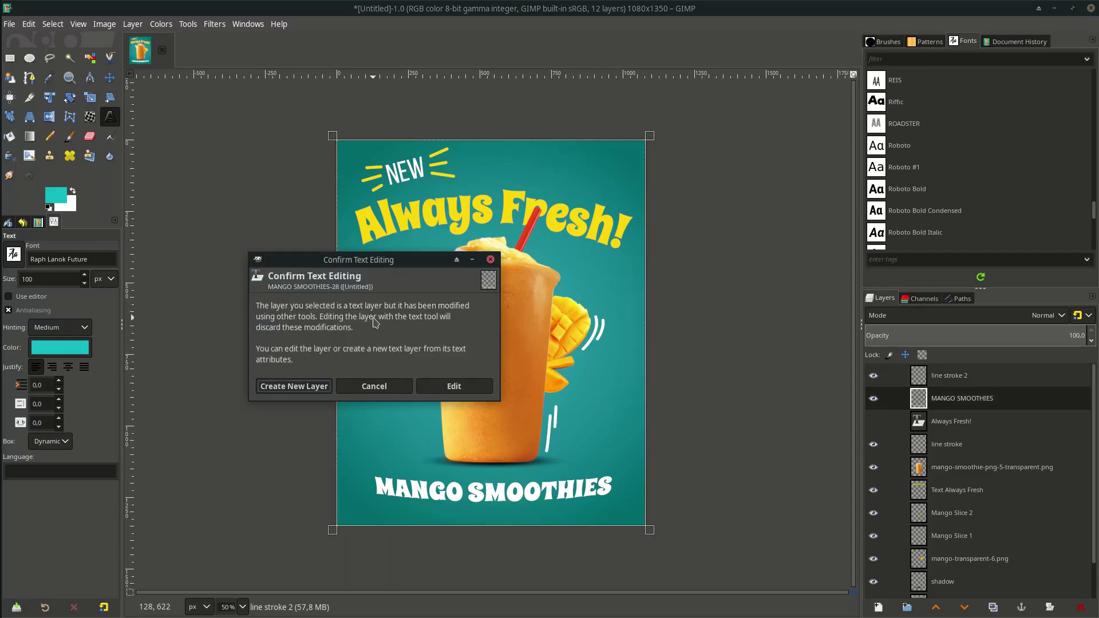
pyautogui.click(396, 389)
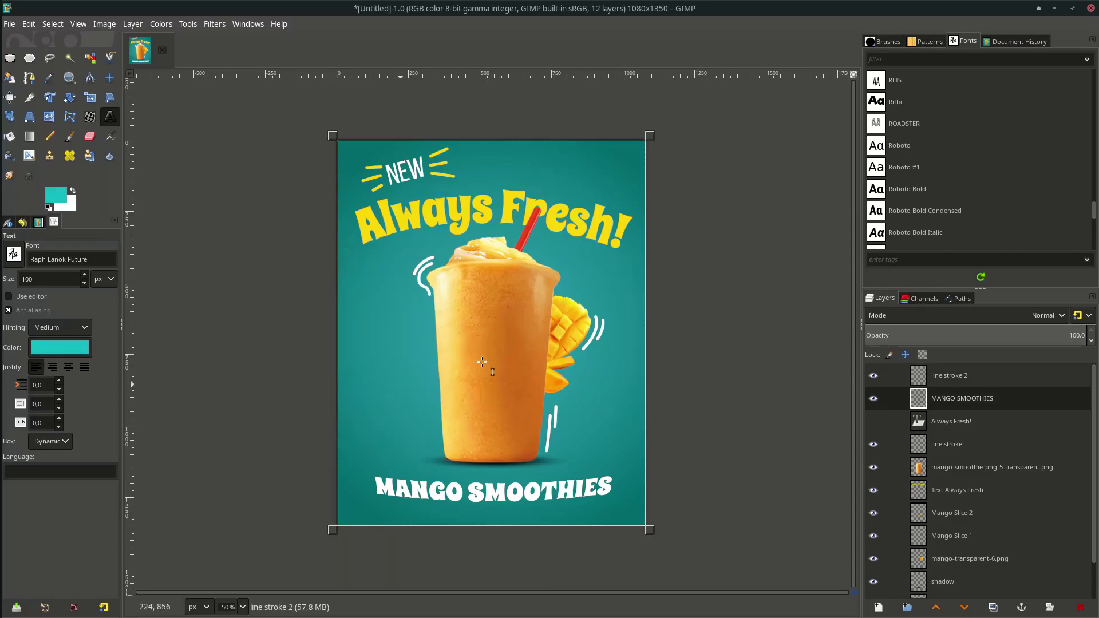
pyautogui.click(872, 401)
# Type NATURAL, DELICIOUS, FRESH MANGO, LOW FAT, HEALTHY in Bebas Neue left of the cup.
pyautogui.press('+')
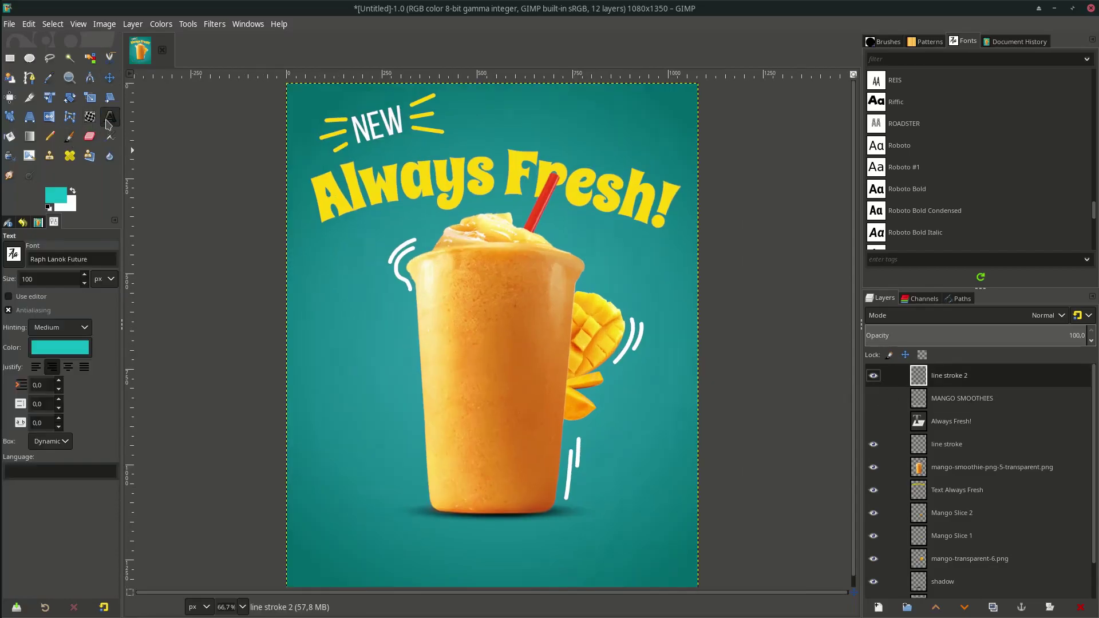
pyautogui.click(322, 336)
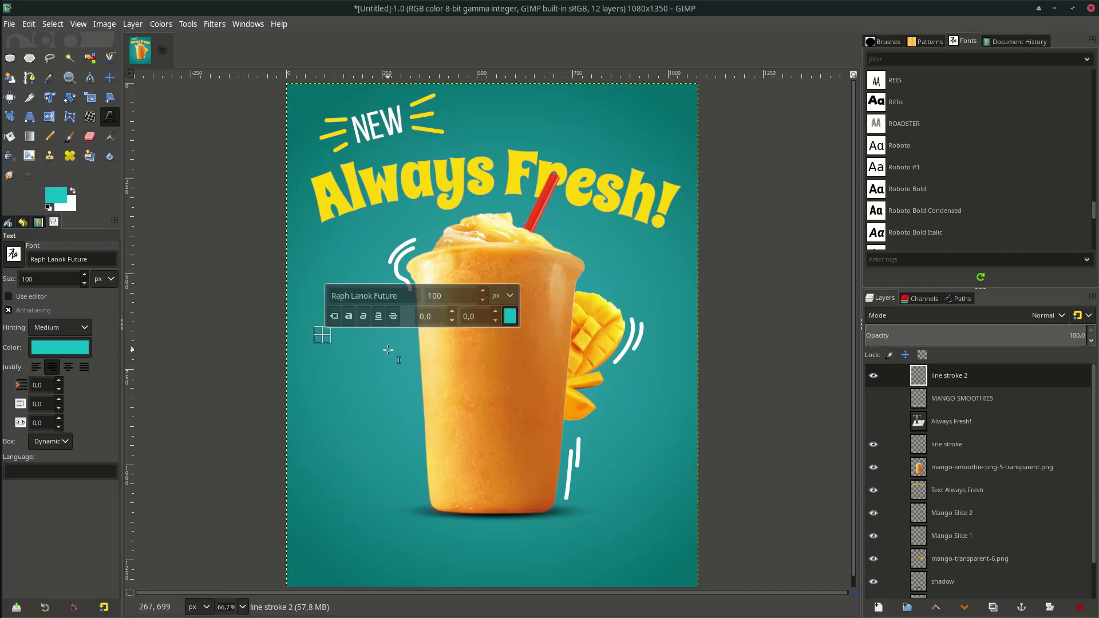
pyautogui.tripleClick(378, 295)
pyautogui.write('Bebas')
pyautogui.click(386, 305)
pyautogui.write('n')
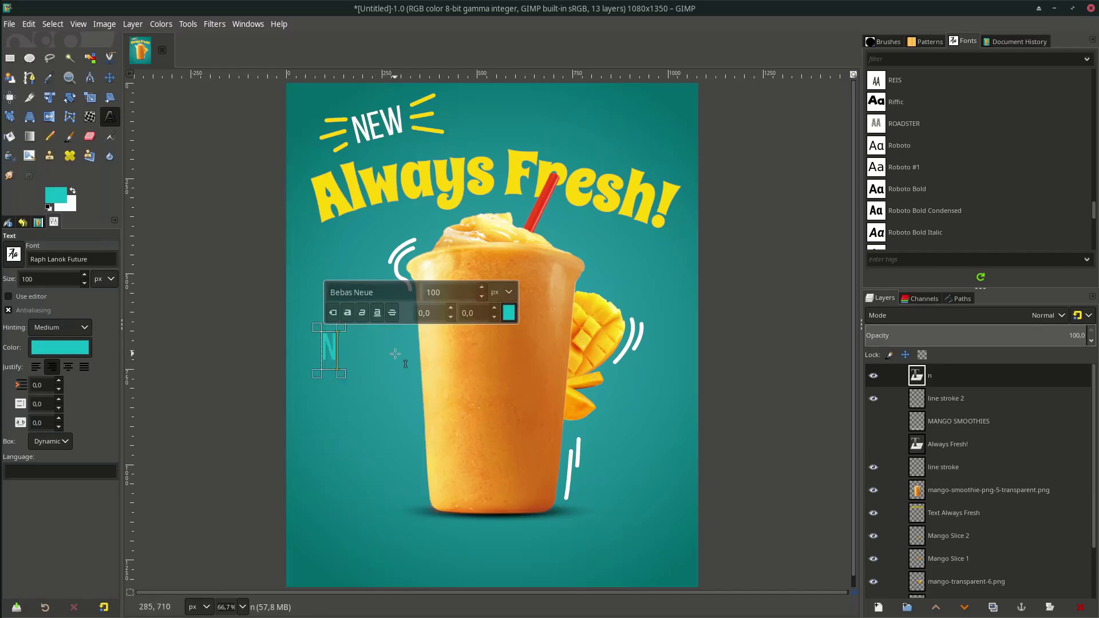
pyautogui.write('atural')
pyautogui.press('Return')
pyautogui.write('delicious')
pyautogui.press('Return')
pyautogui.write('fresh man')
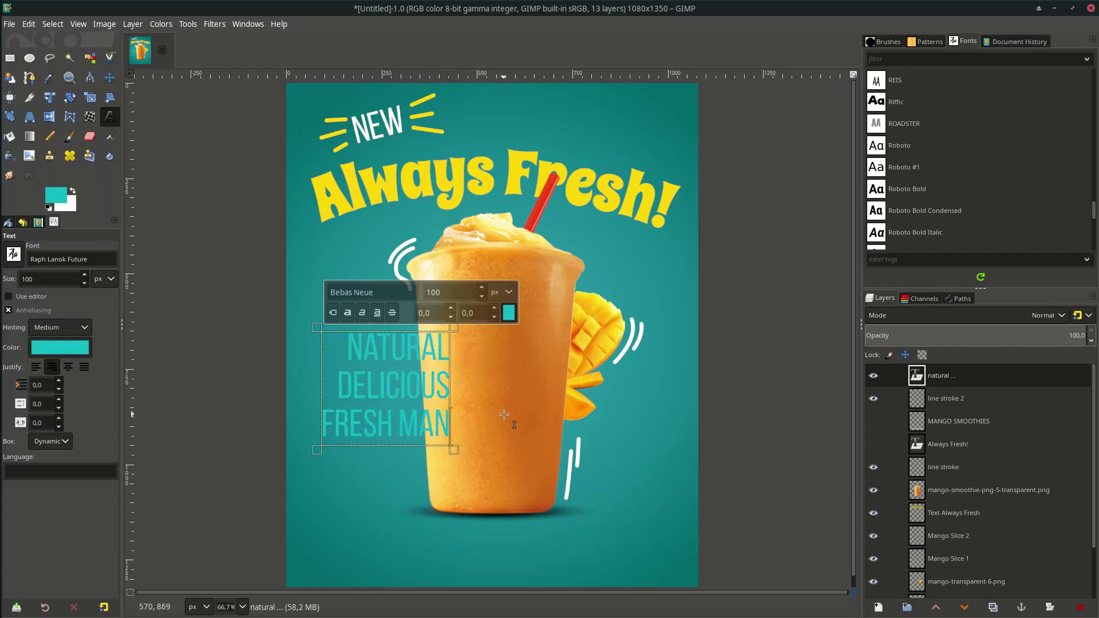
pyautogui.write('go')
pyautogui.press('Return')
pyautogui.write('low fat')
pyautogui.press('Return')
pyautogui.write('healthy')
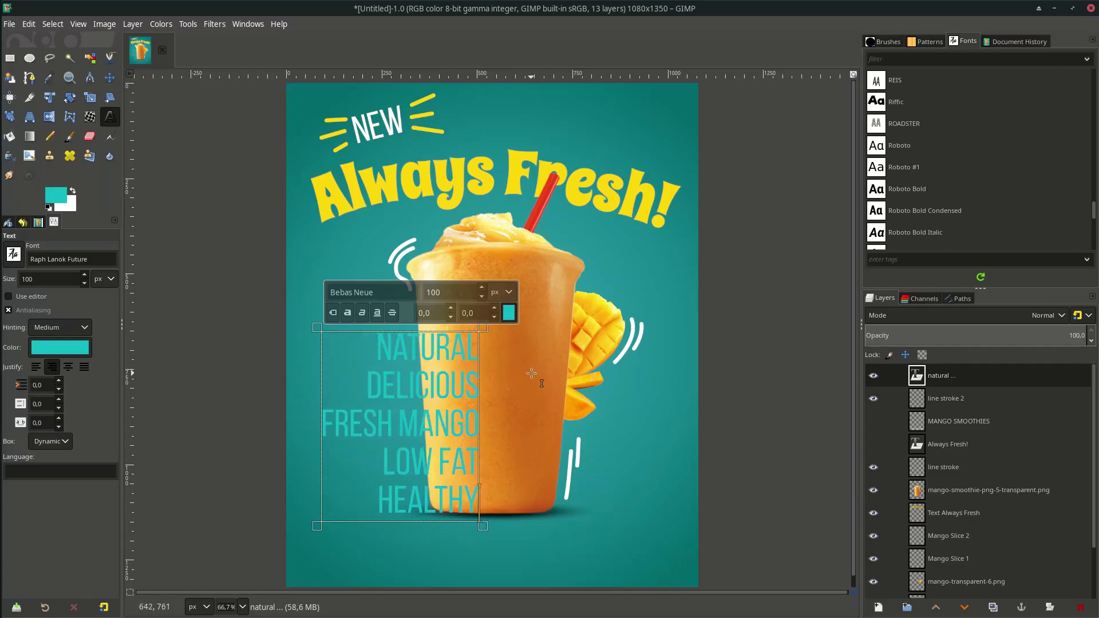
# Colour all of the feature list text white.
pyautogui.hotkey('ctrl', 'a')
pyautogui.click(509, 318)
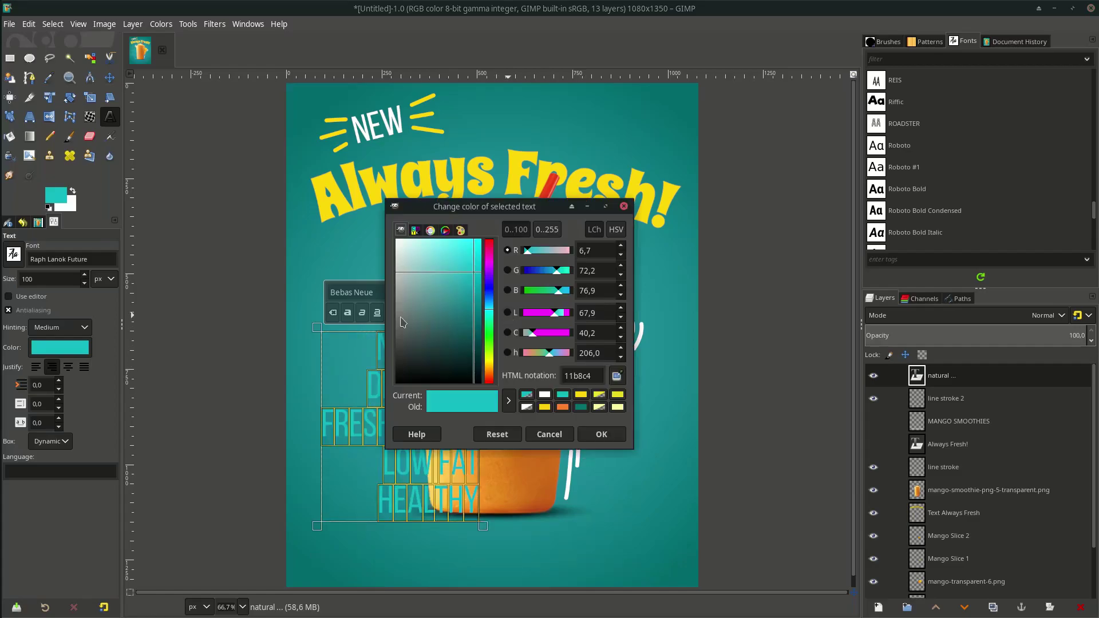
pyautogui.moveTo(413, 259); pyautogui.dragTo(326, 146)
pyautogui.click(601, 435)
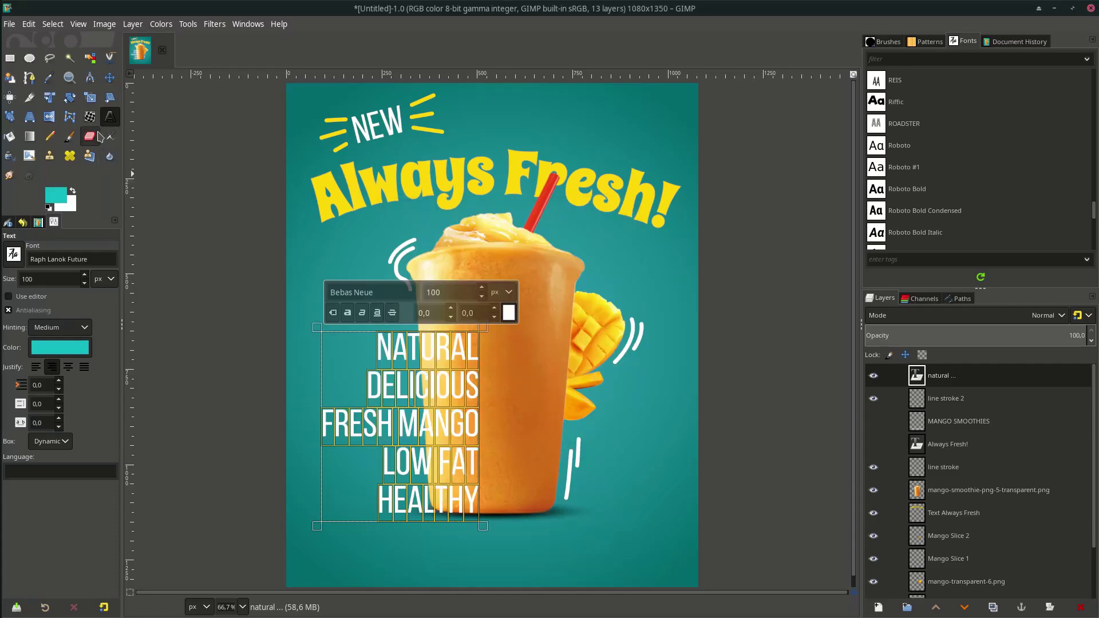
pyautogui.scroll(-20, 485, 299)
pyautogui.write('61')
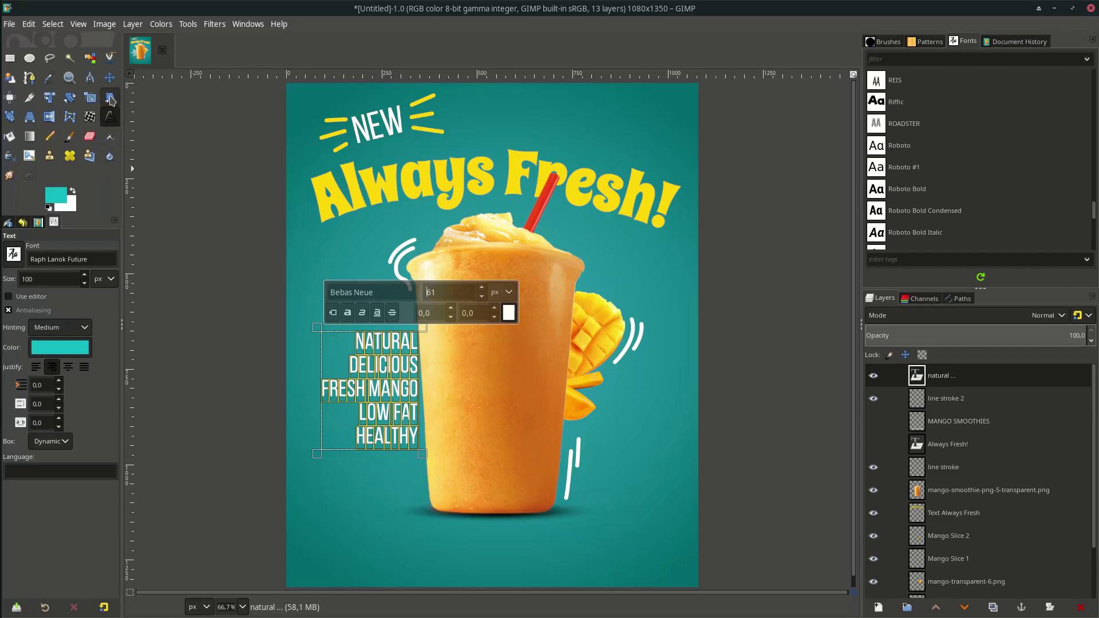
pyautogui.click(109, 77)
# Shift the feature list up-left and begin a perspective transform on it.
pyautogui.click(371, 346)
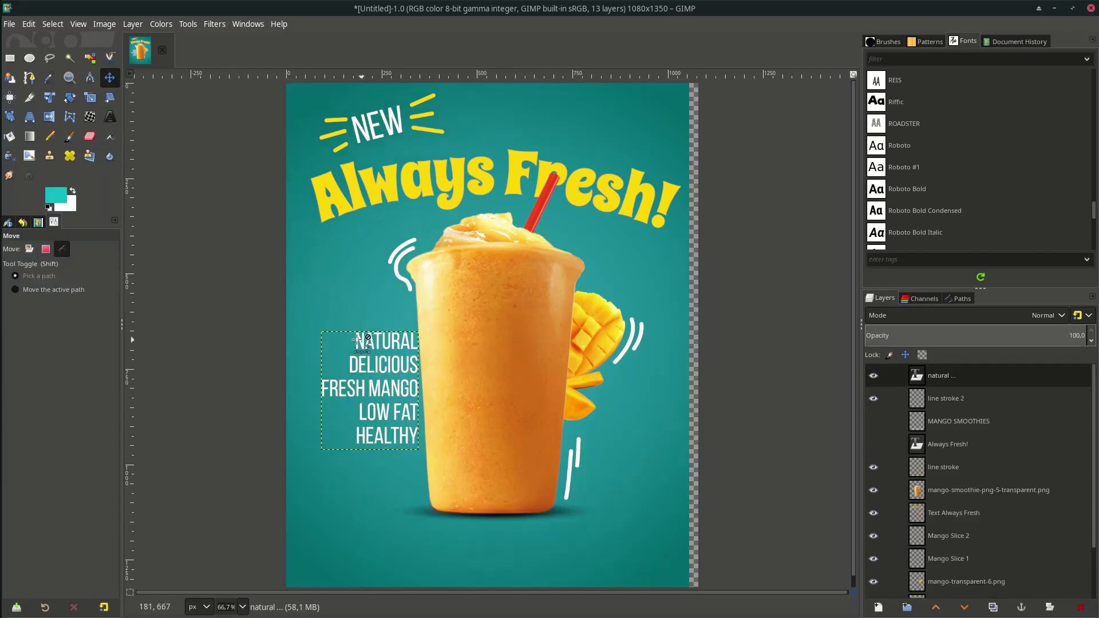
pyautogui.moveTo(364, 346)
pyautogui.mouseDown()
pyautogui.moveTo(344, 334)
pyautogui.moveTo(359, 341)
pyautogui.mouseUp()
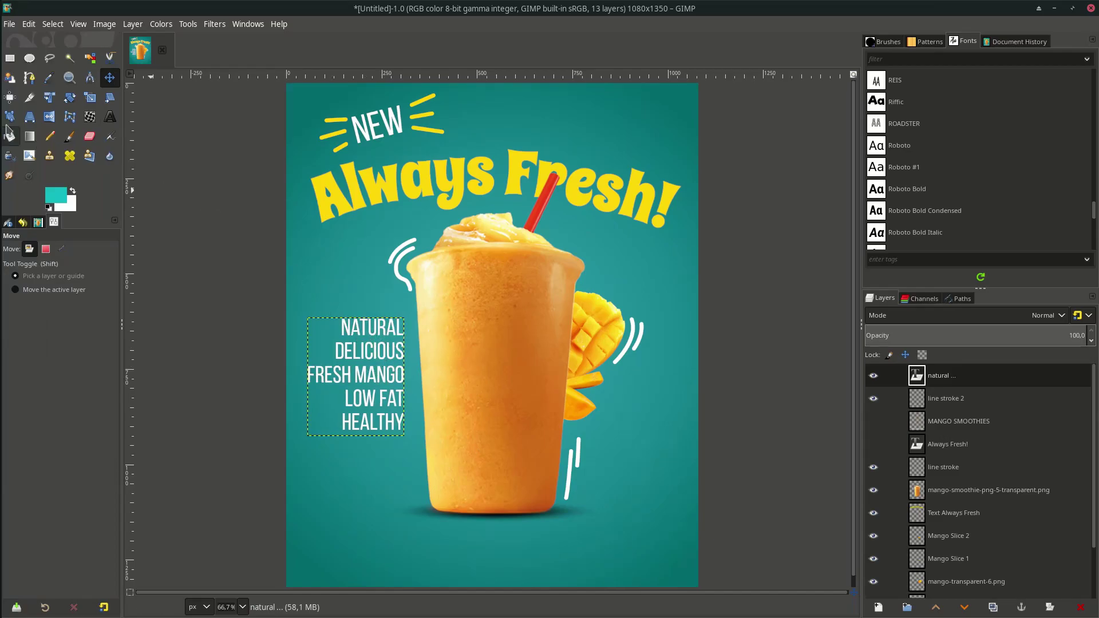
pyautogui.click(29, 116)
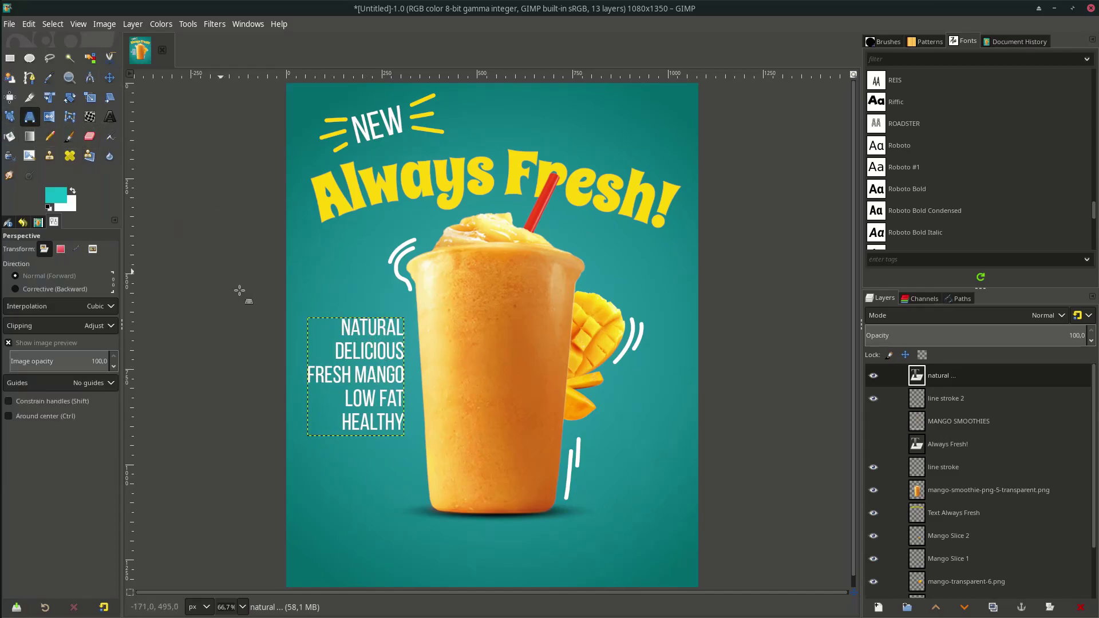
pyautogui.click(433, 331)
# Drag the list's corner handles into an angled-sign perspective and apply it.
pyautogui.moveTo(406, 436); pyautogui.dragTo(414, 449)
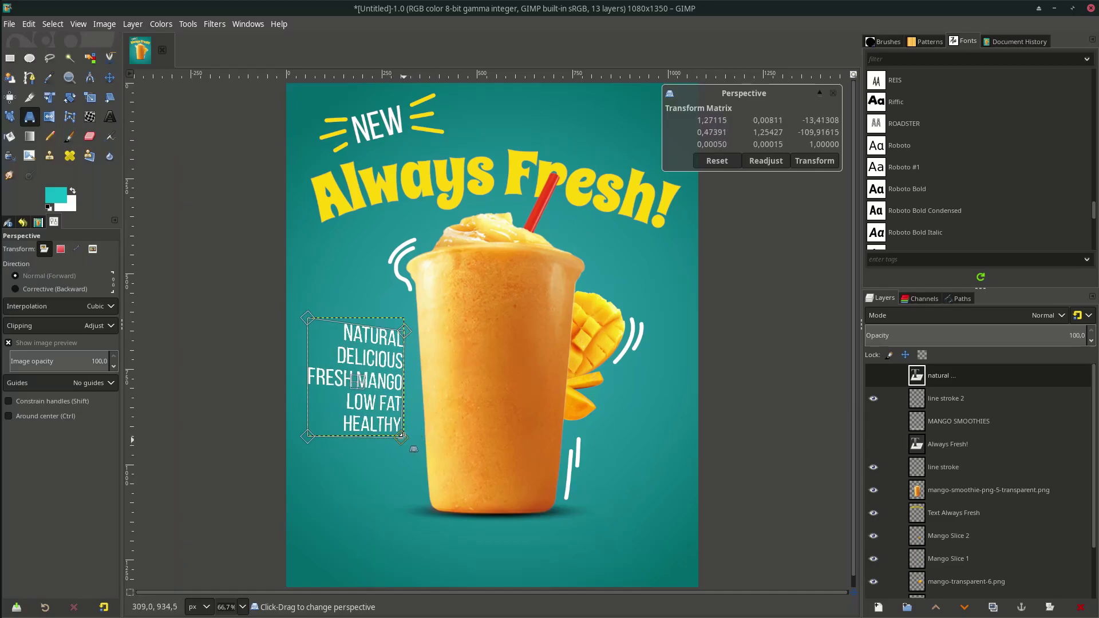
pyautogui.moveTo(311, 319); pyautogui.dragTo(291, 307)
pyautogui.moveTo(308, 436); pyautogui.dragTo(308, 452)
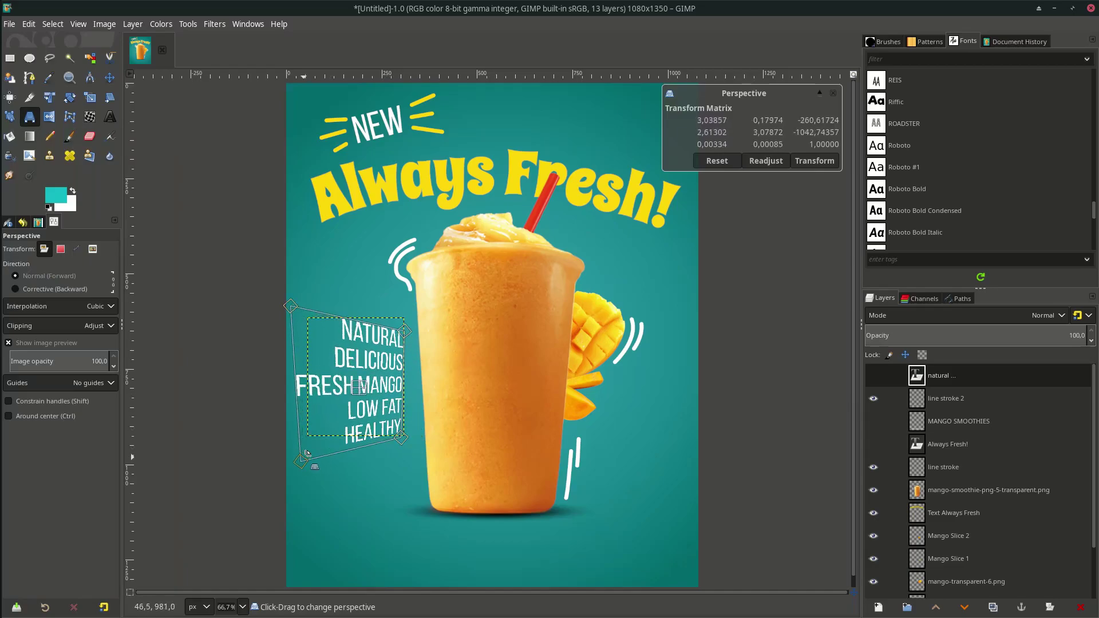
pyautogui.moveTo(413, 332); pyautogui.dragTo(407, 329)
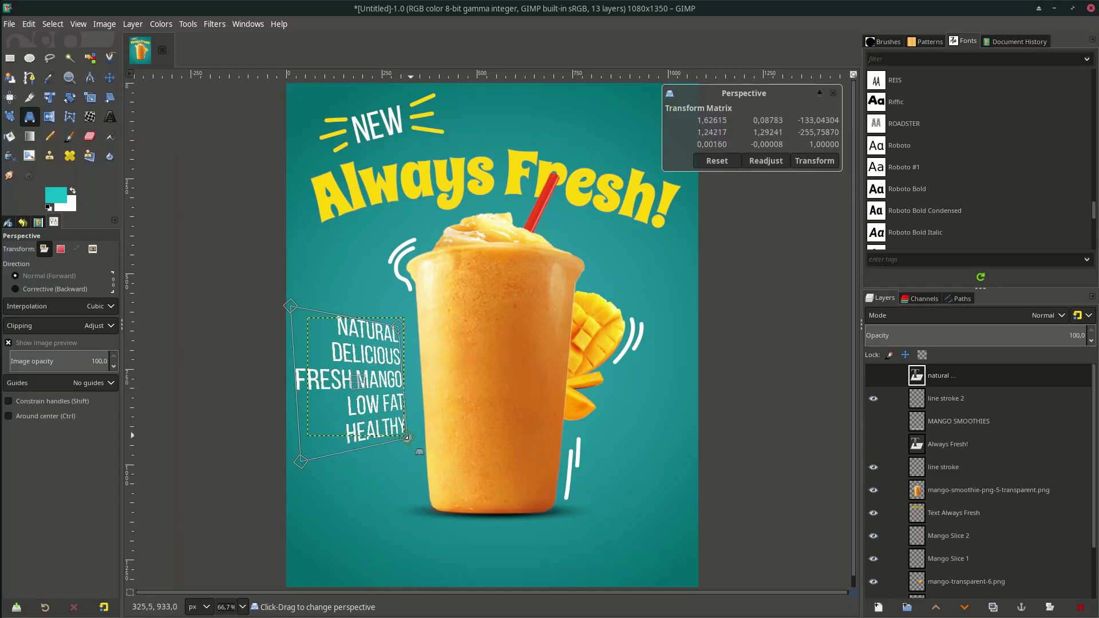
pyautogui.moveTo(290, 307); pyautogui.dragTo(302, 312)
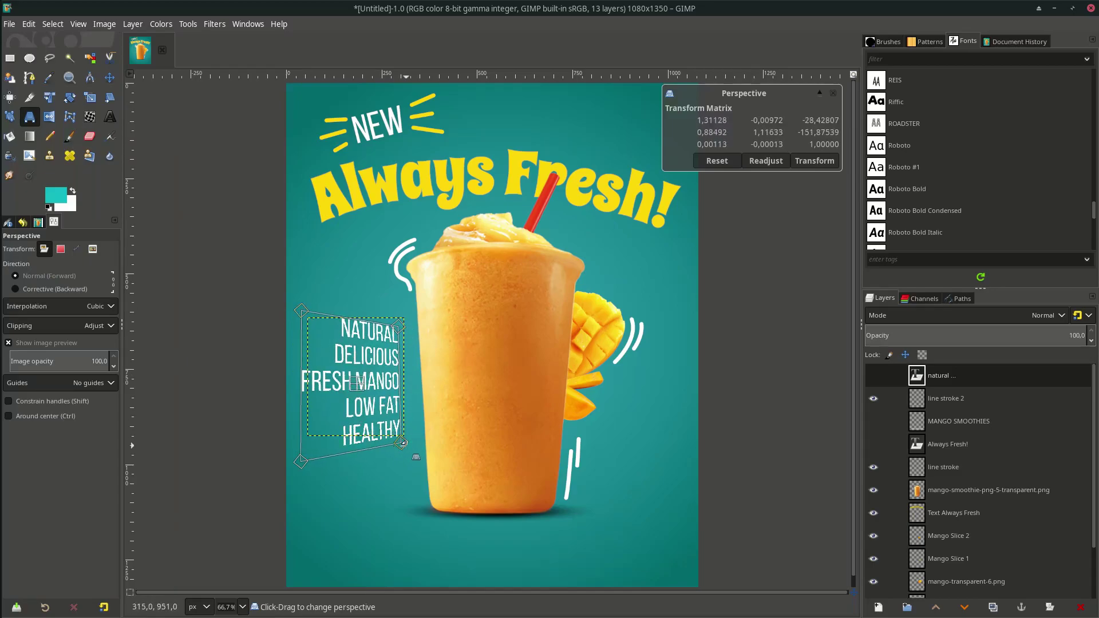
pyautogui.moveTo(403, 442); pyautogui.dragTo(396, 436)
pyautogui.moveTo(396, 331); pyautogui.dragTo(372, 323)
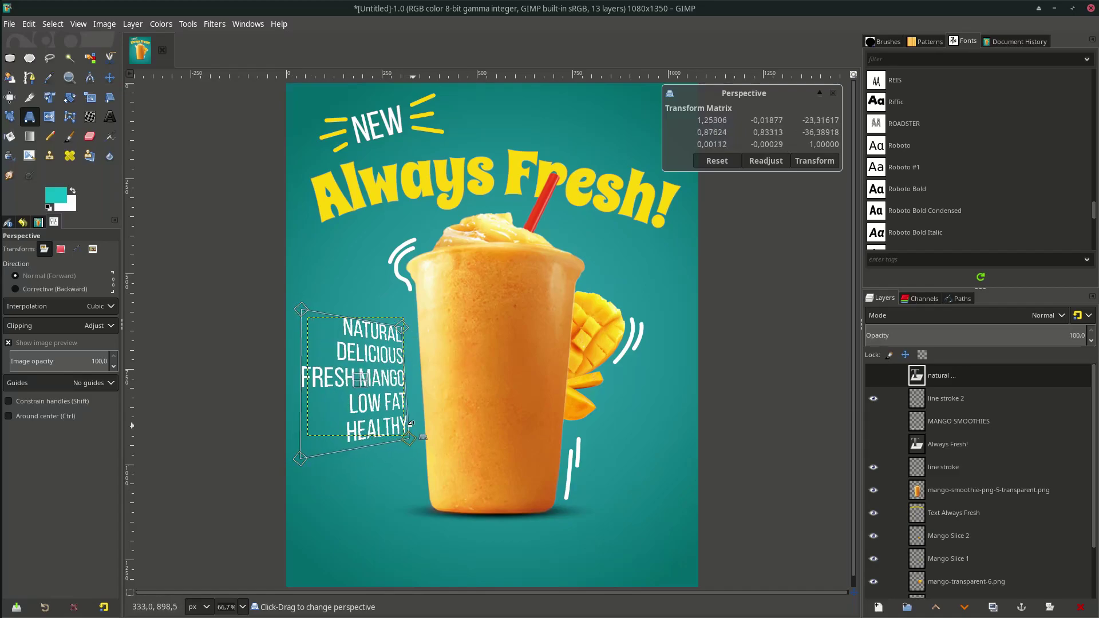
pyautogui.press('Return')
pyautogui.press('m')
# Set the foreground colour to yellow and add a new layer.
pyautogui.press('b')
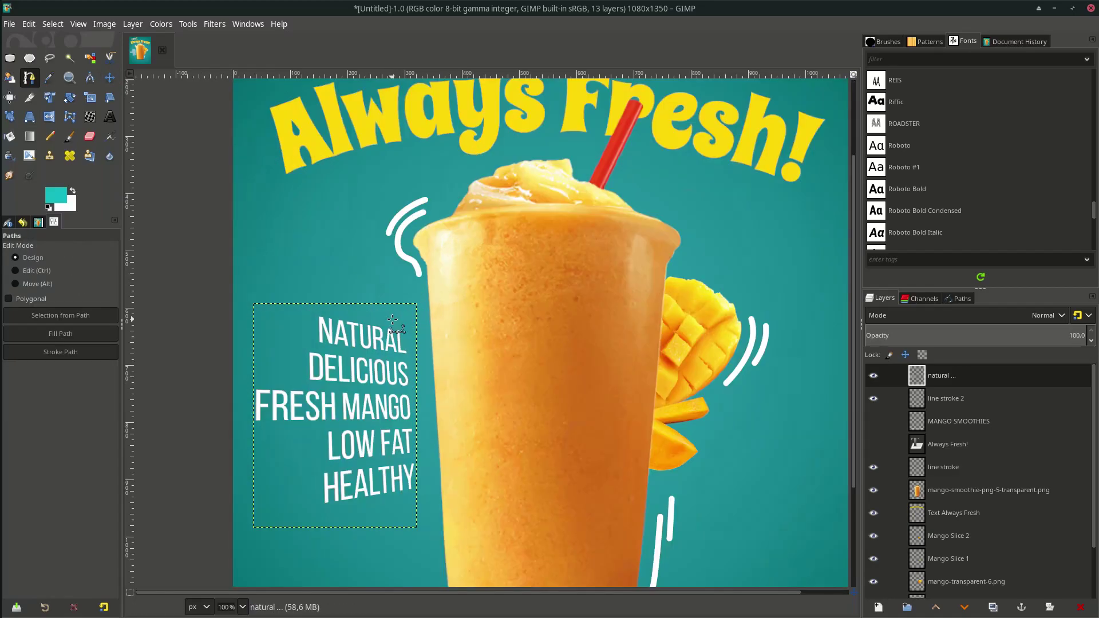
pyautogui.press('1')
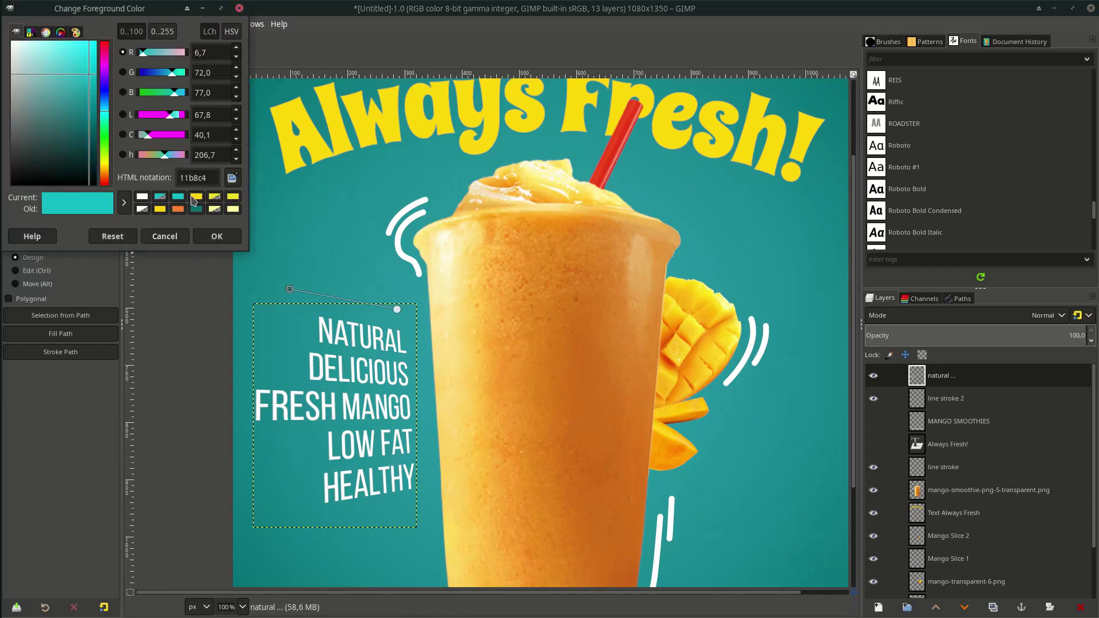
pyautogui.click(194, 198)
pyautogui.click(217, 237)
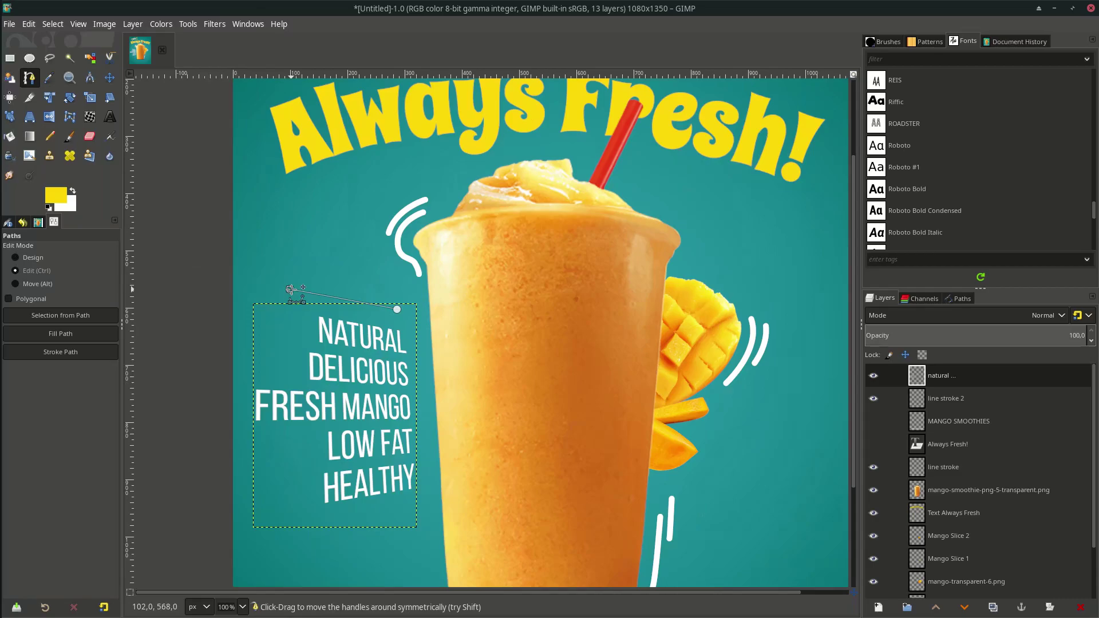
pyautogui.click(877, 605)
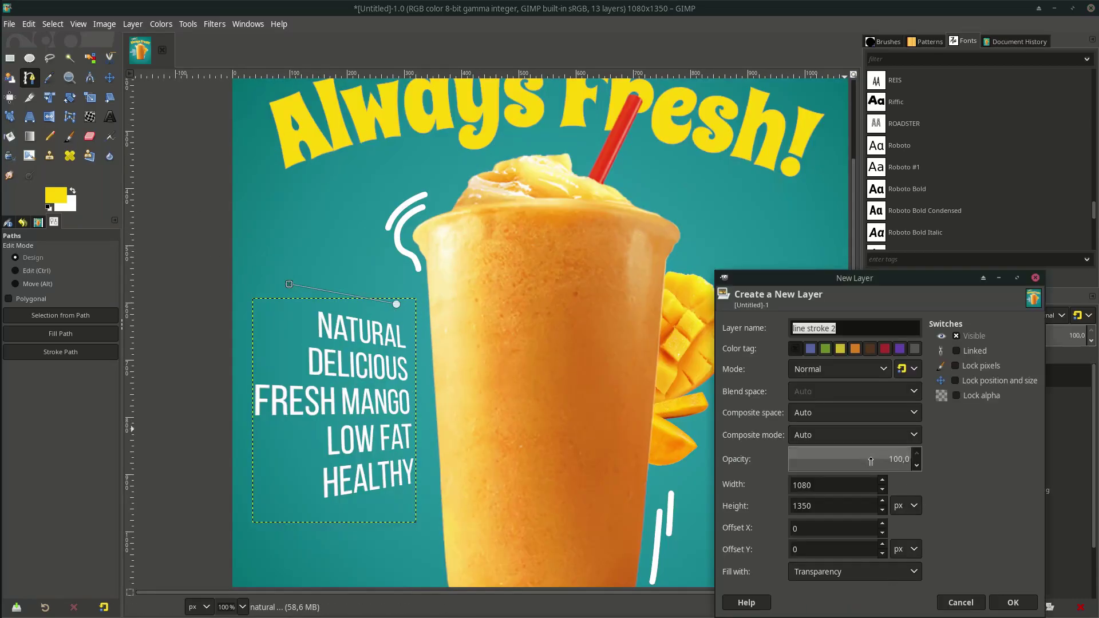
pyautogui.press('Return')
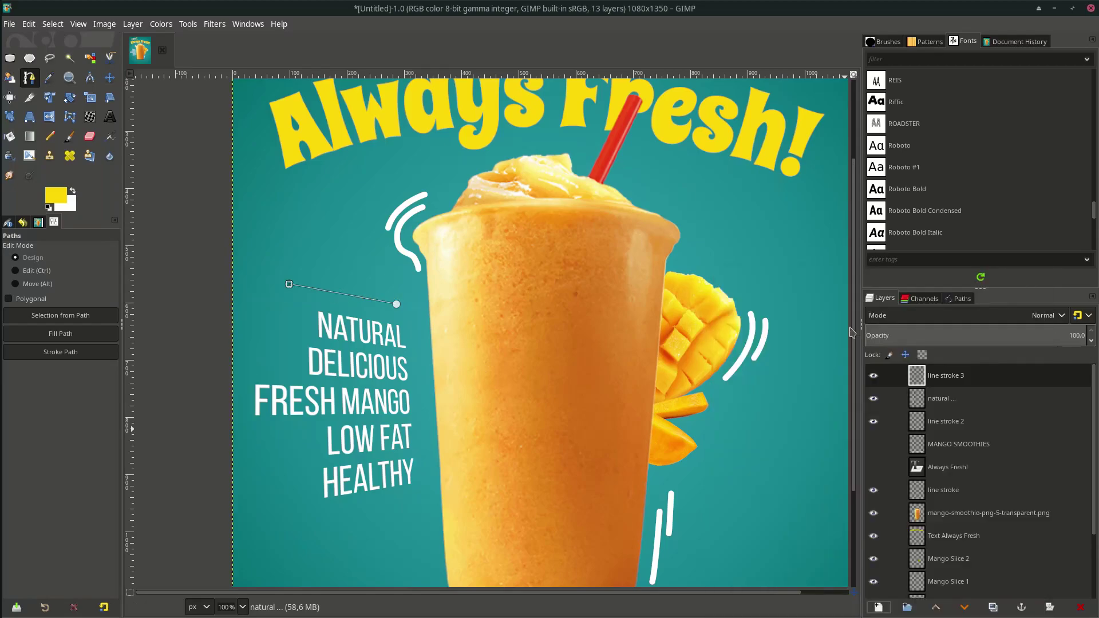
# Stroke the upper and lower paths as yellow lines around the list.
pyautogui.click(34, 26)
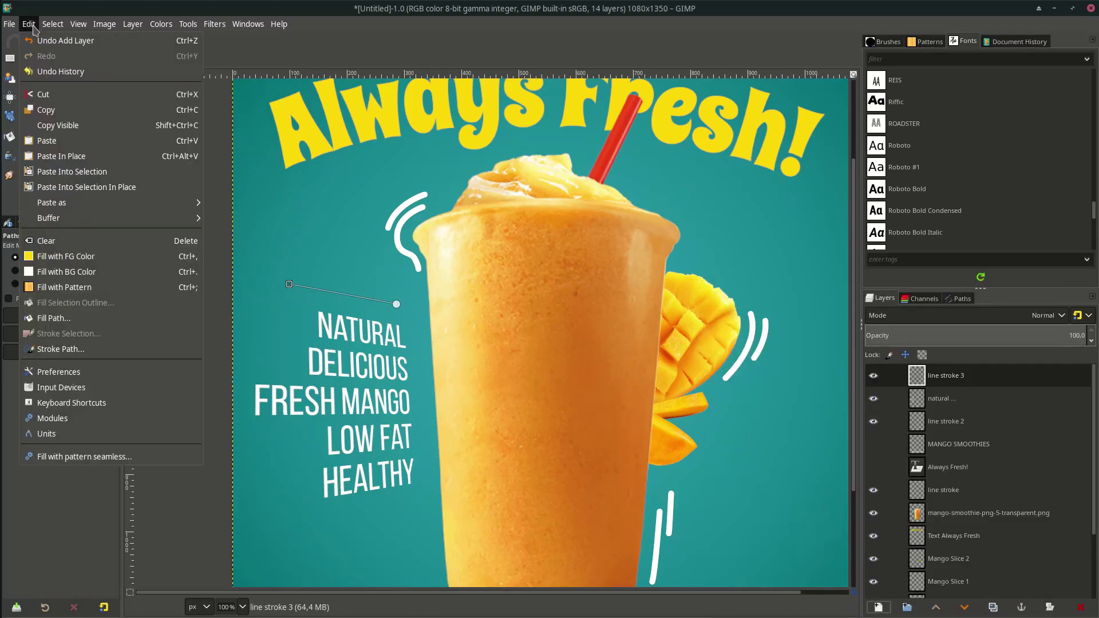
pyautogui.click(127, 347)
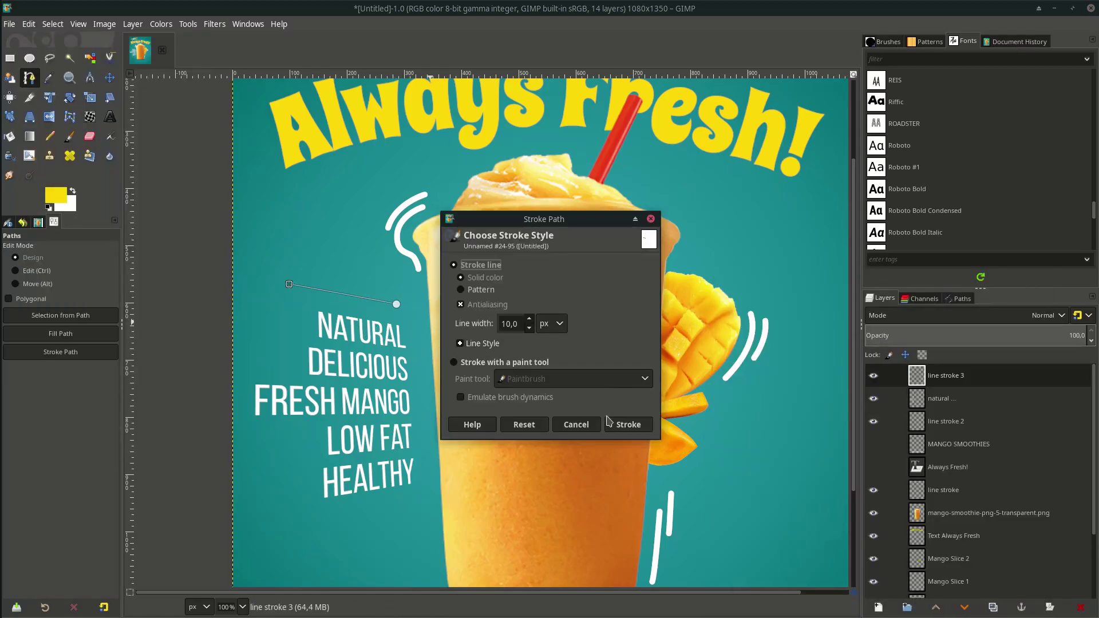
pyautogui.click(628, 425)
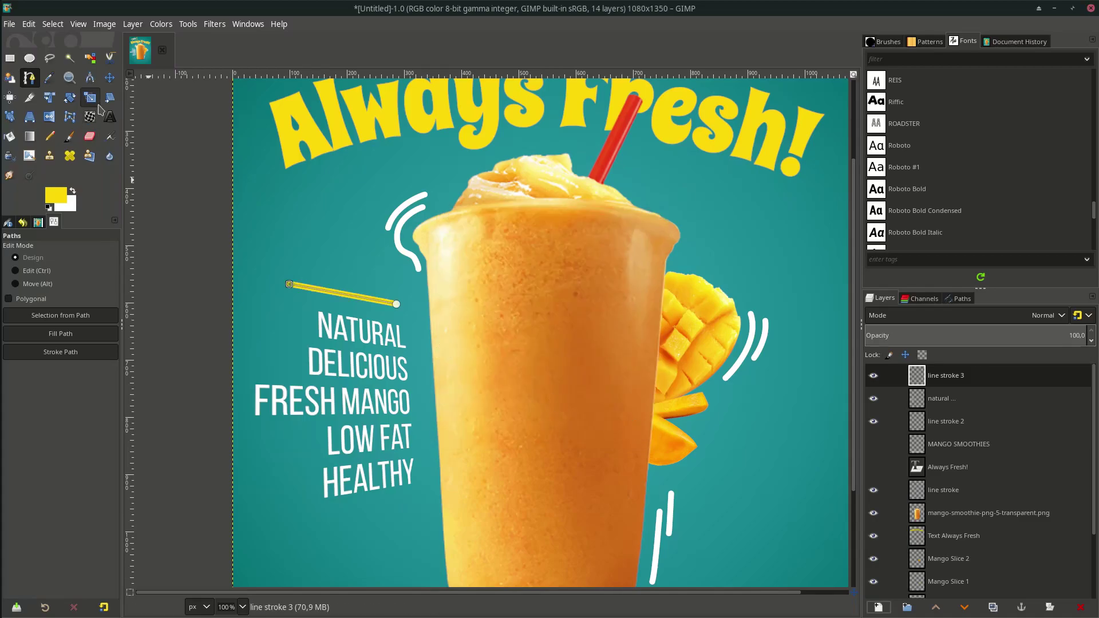
pyautogui.scroll(-5, 358, 370)
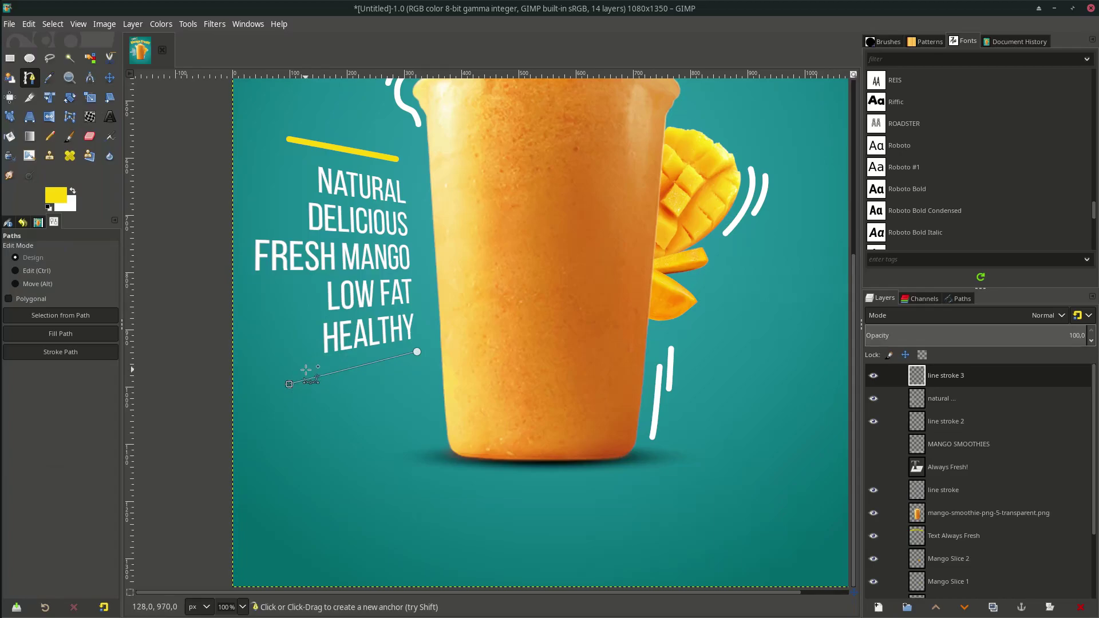
pyautogui.click(32, 24)
pyautogui.click(86, 349)
pyautogui.click(622, 424)
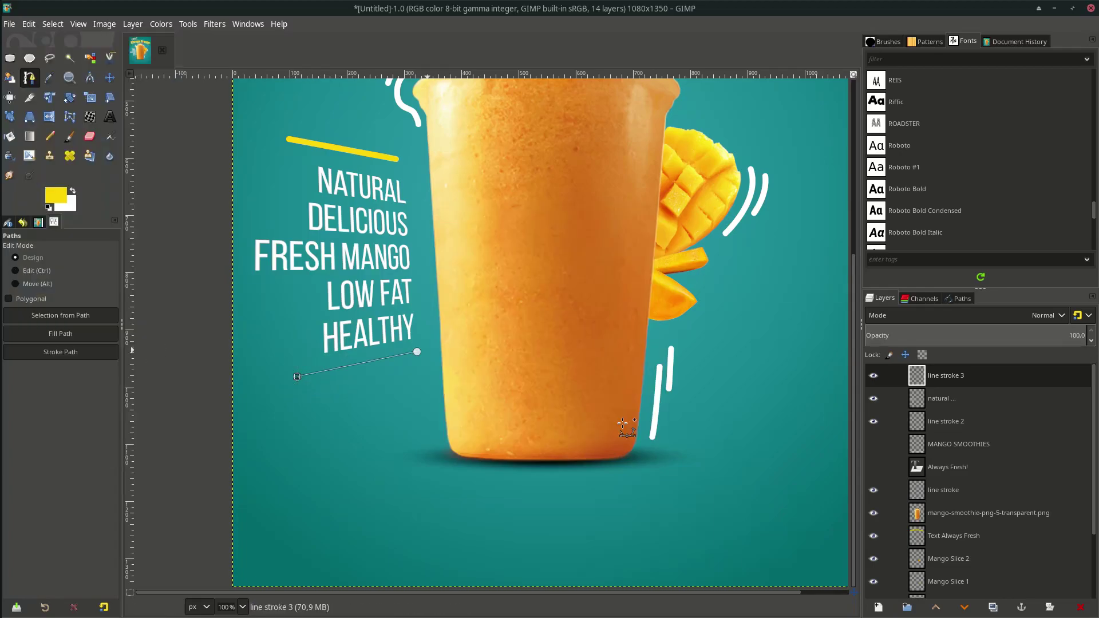
pyautogui.click(110, 79)
pyautogui.scroll(-2, 822, 439)
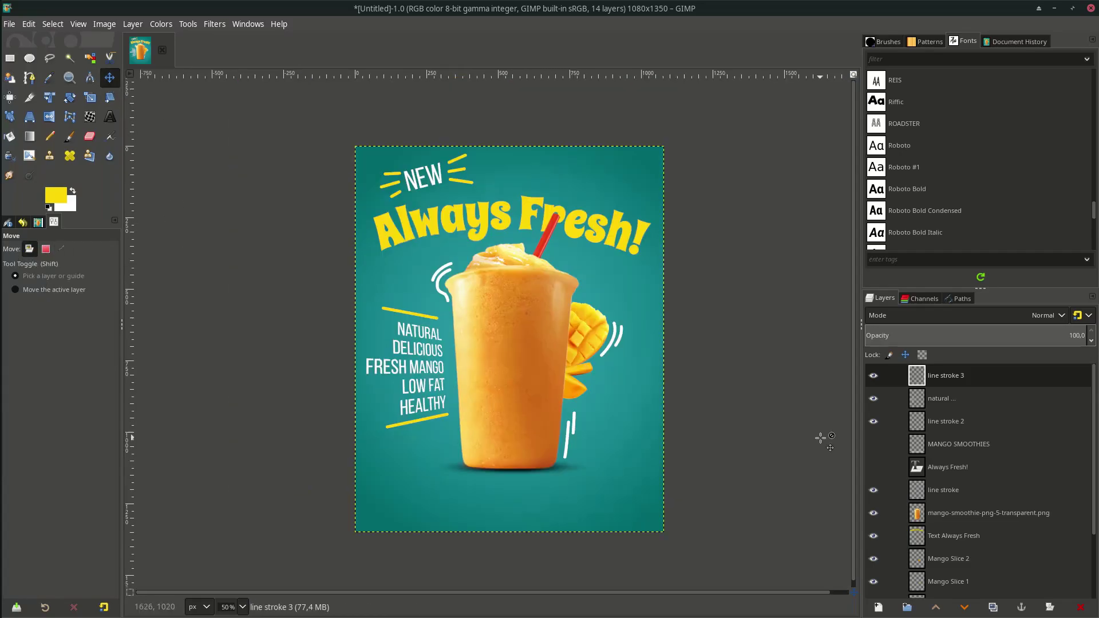
# Turn the MANGO SMOOTHIES layer's visibility back on in the Layers panel.
pyautogui.click(873, 444)
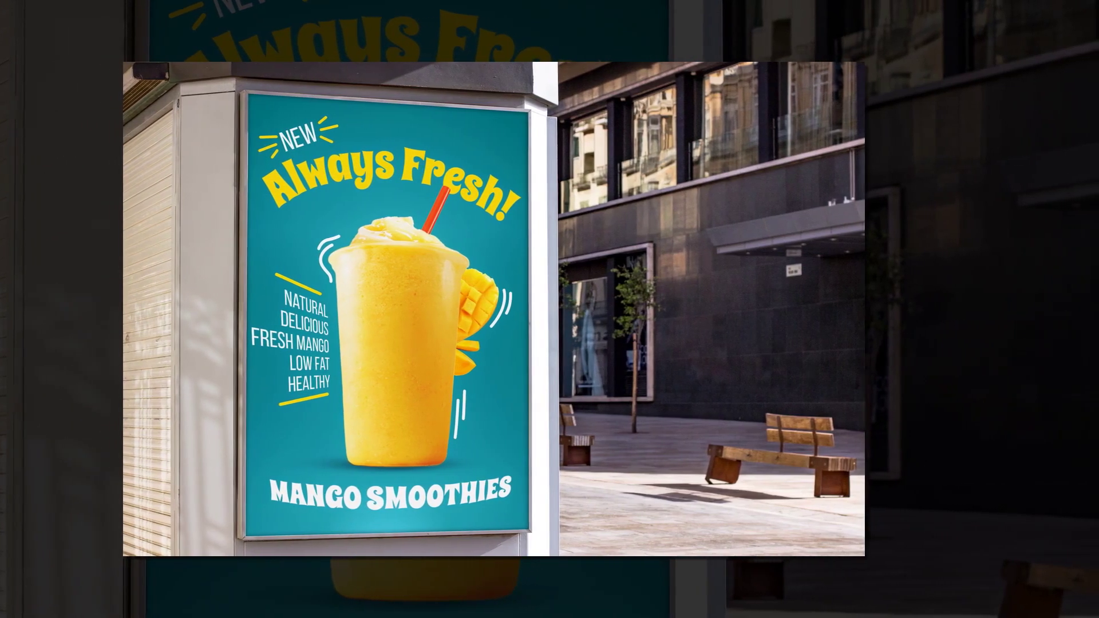